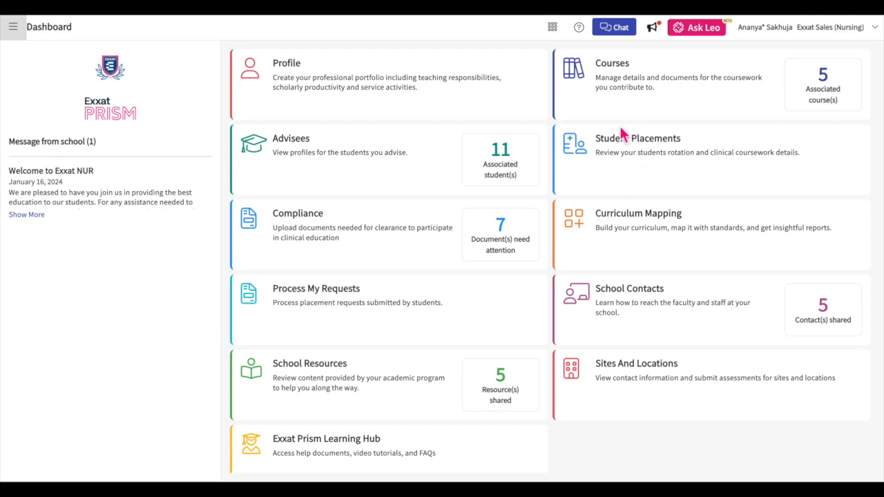
Step: Open Student Placements, check the course-based view, and return to the list organised by placement
click(620, 146)
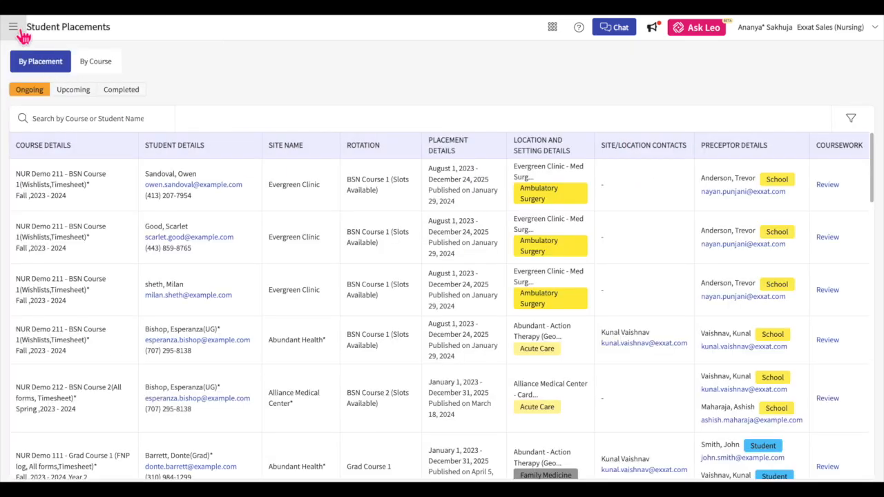
click(13, 26)
click(248, 91)
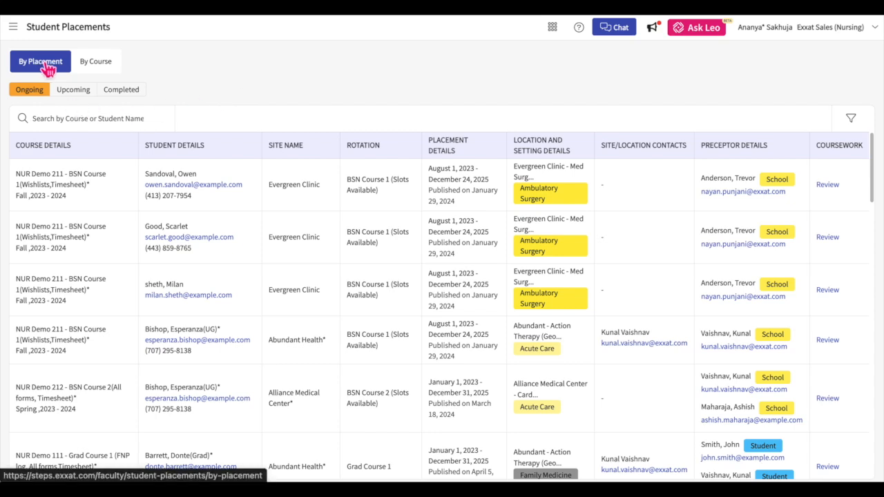
click(96, 64)
click(54, 72)
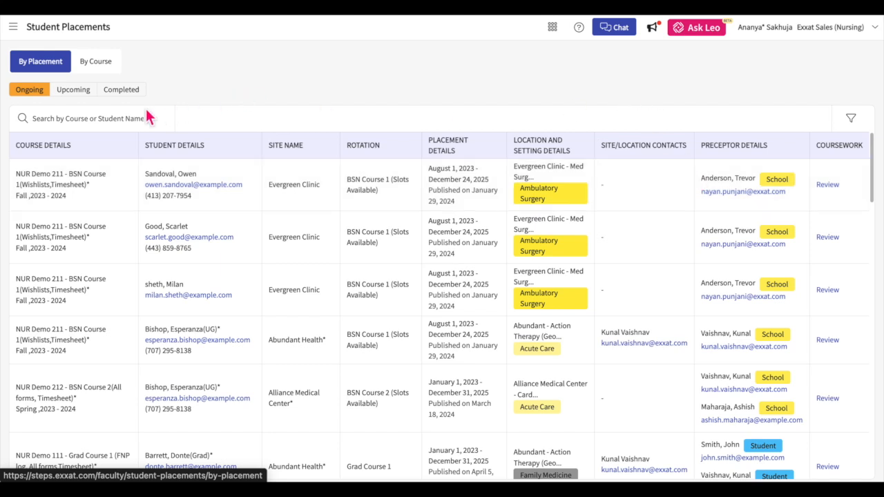
Step: View the upcoming and completed placements, and return to the ongoing placements
click(88, 96)
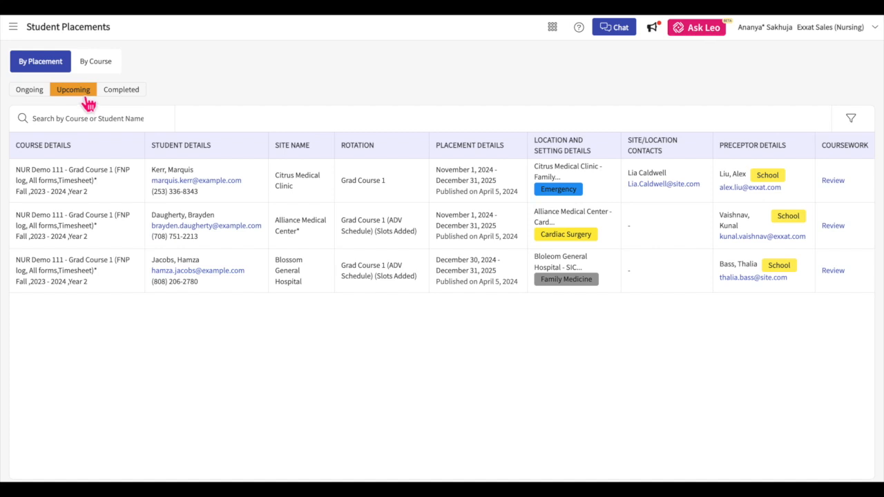
click(137, 100)
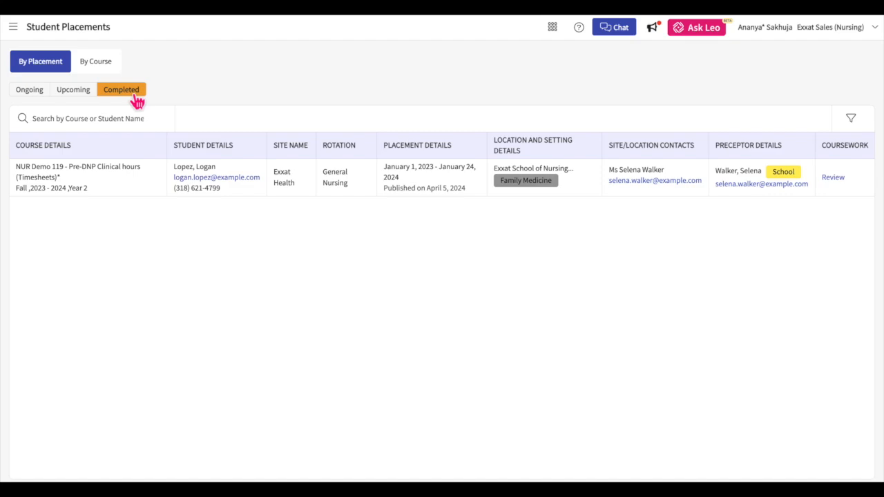
click(38, 97)
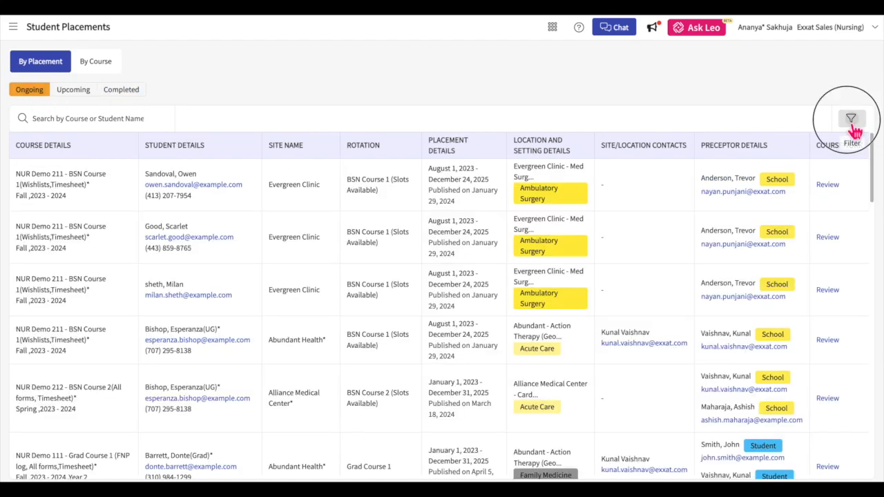
Step: Filter the ongoing placements by the site Evergreen Clinic and save the filter
click(854, 124)
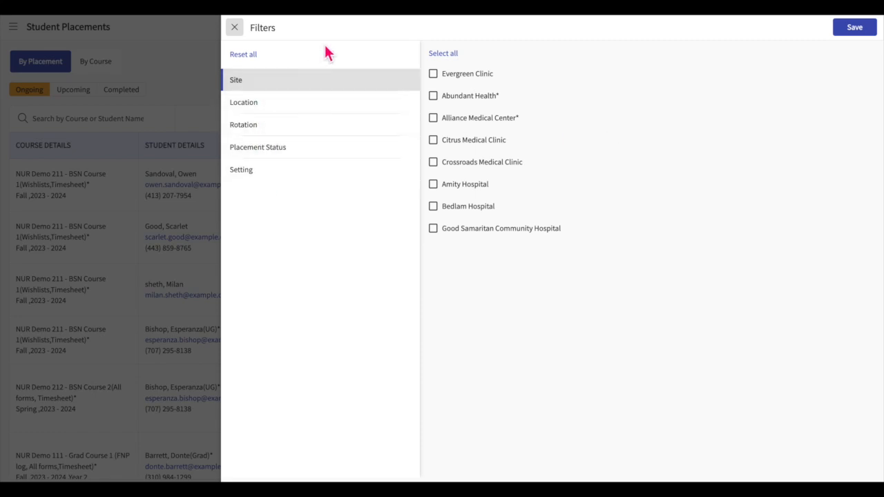
click(483, 74)
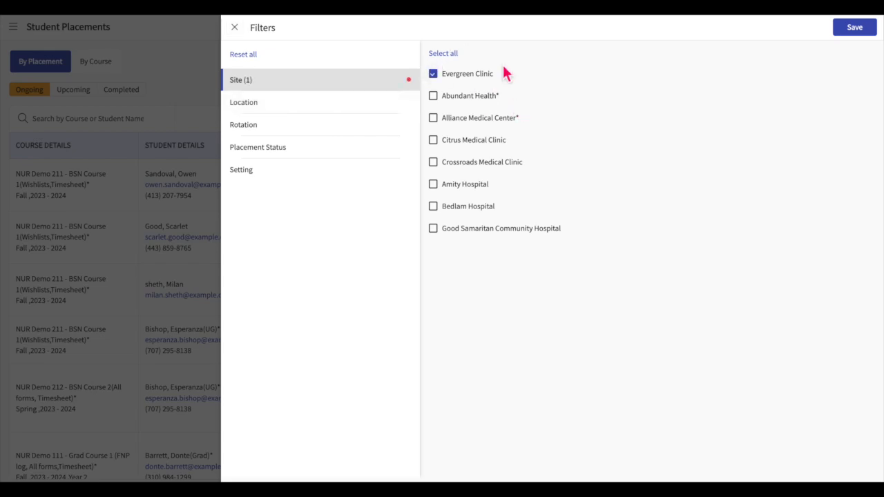
click(854, 32)
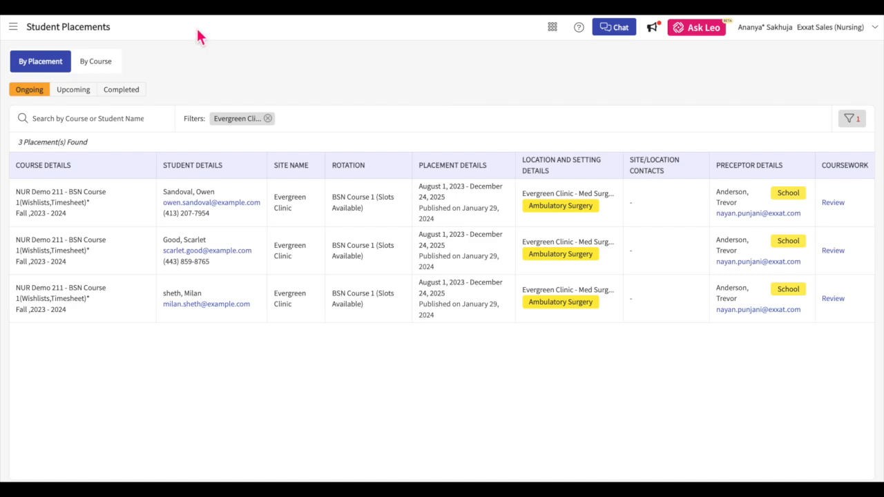
Step: Visit the Advisees page and return to Student Placements to check whether the site filter persists
click(14, 32)
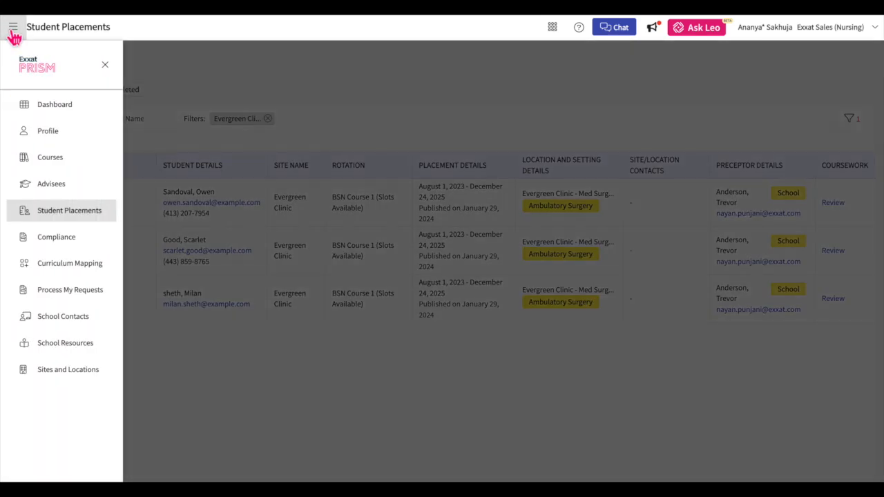
click(52, 193)
click(15, 30)
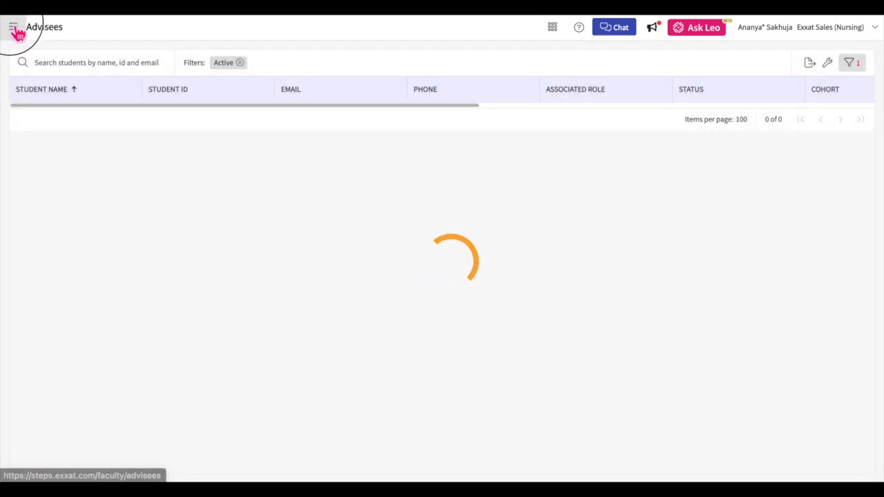
click(61, 220)
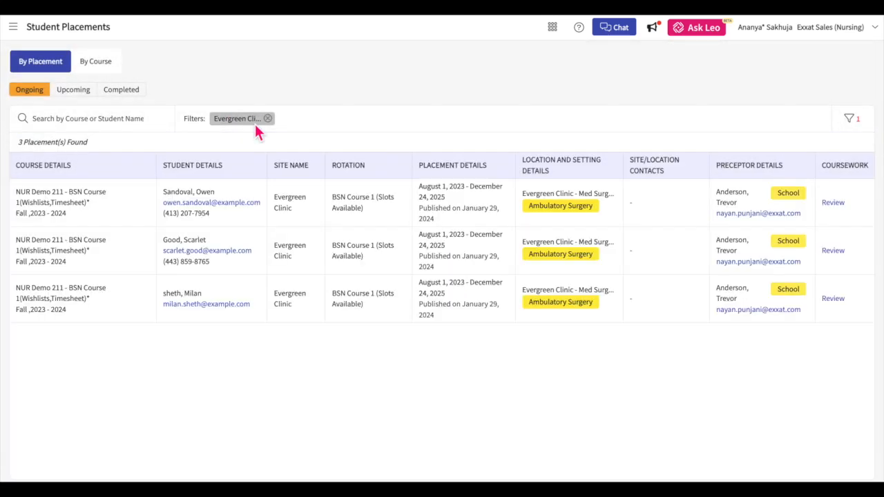
Step: Open a student placement's coursework review and look through its forms, timesheet, time off and interventions sections
click(836, 208)
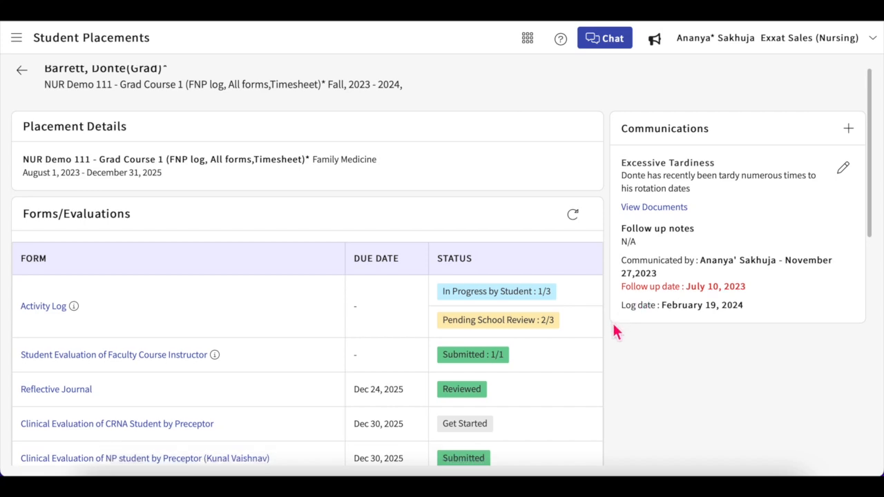
scroll(617, 332, down, 5)
scroll(616, 332, down, 3)
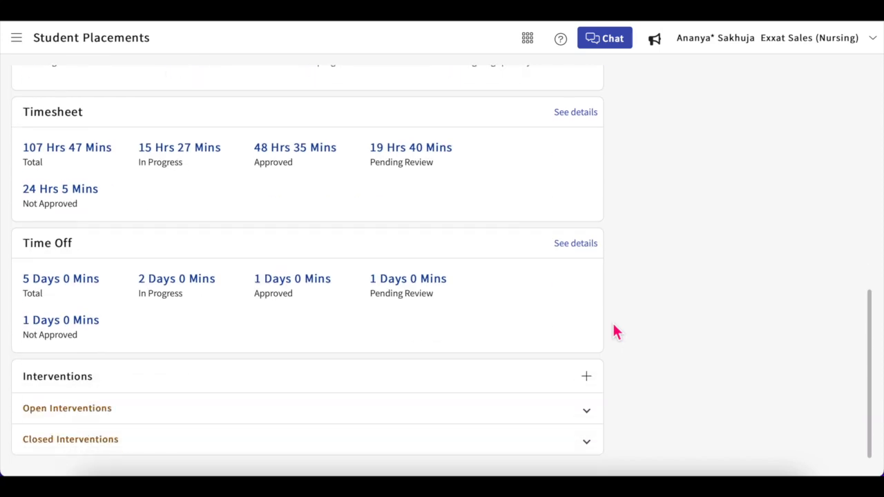
scroll(616, 333, up, 10)
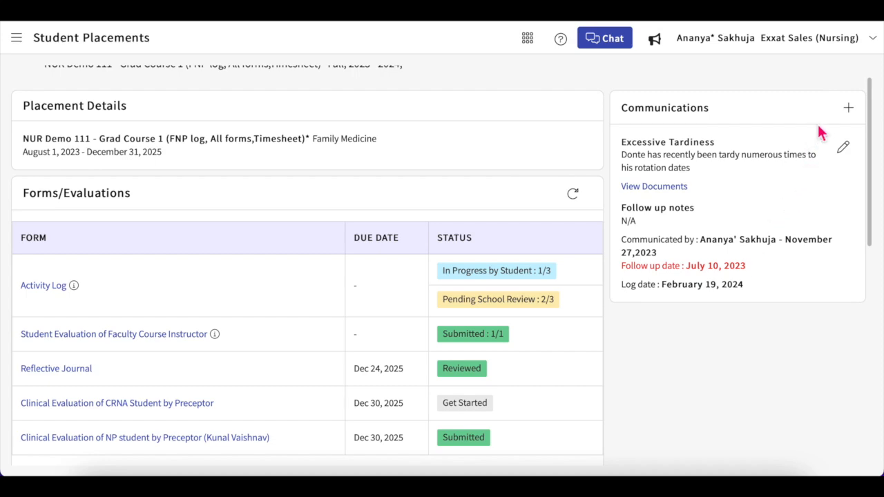
Step: Start a new communication record for the placement with Video Call as the mode of communication
click(849, 108)
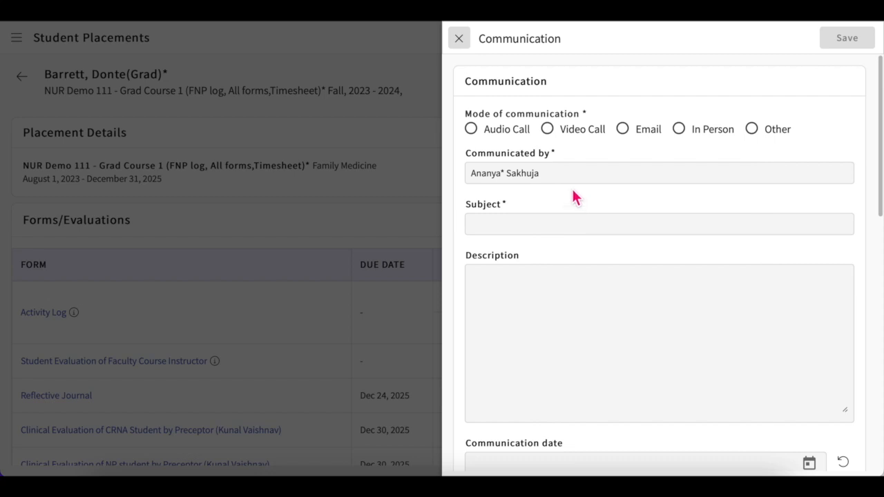
scroll(536, 198, down, 2)
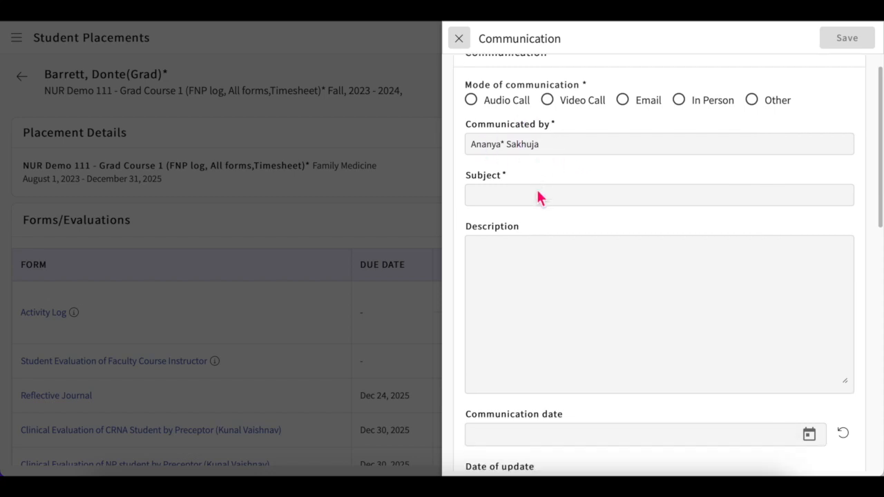
click(555, 84)
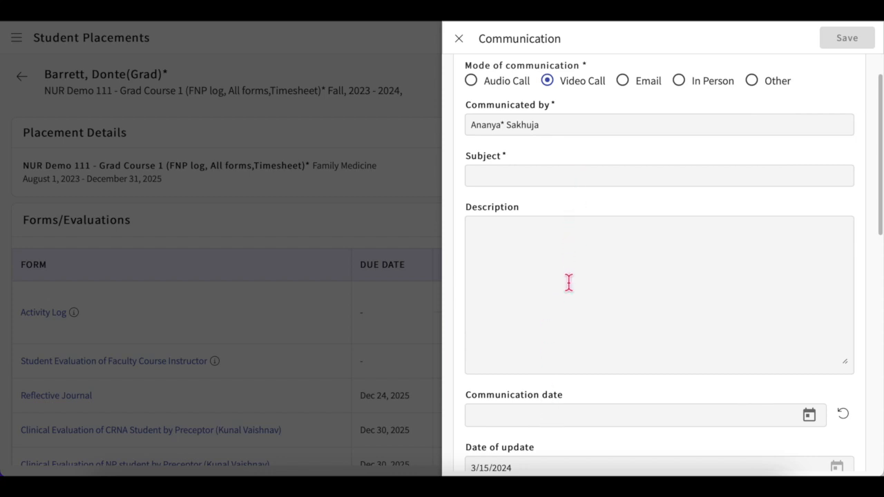
Step: Open the file chooser for attaching a document to the new communication and cancel it
scroll(569, 296, down, 2)
scroll(569, 296, down, 2)
scroll(569, 301, down, 2)
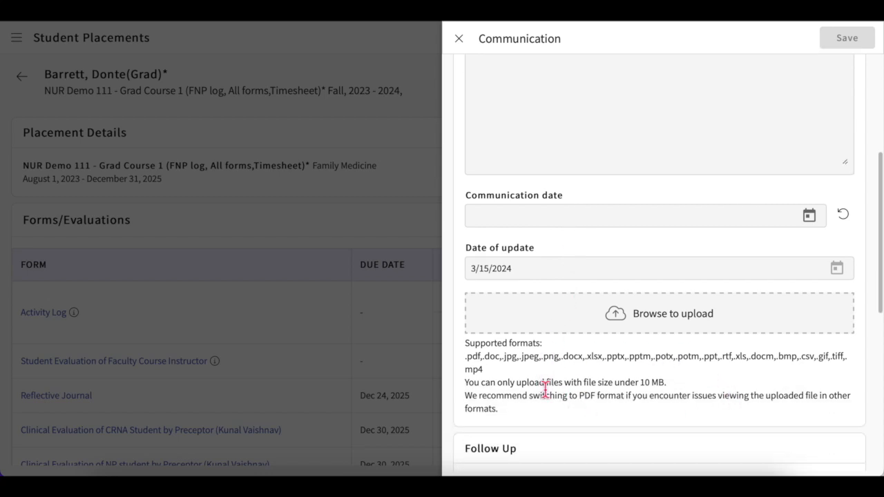
click(679, 319)
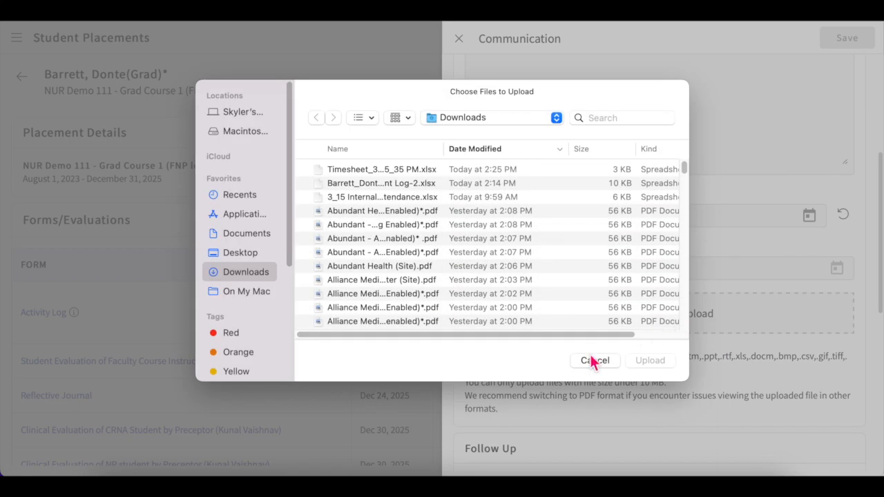
click(592, 362)
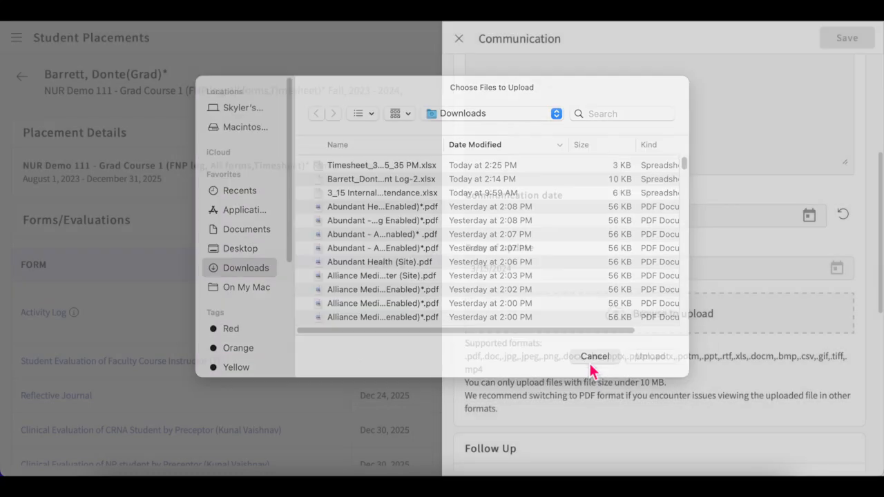
Step: Set the new communication's planned follow up date to 3/12/2024 and its actual follow up date to 3/15/2024
scroll(591, 366, down, 3)
scroll(591, 366, down, 3)
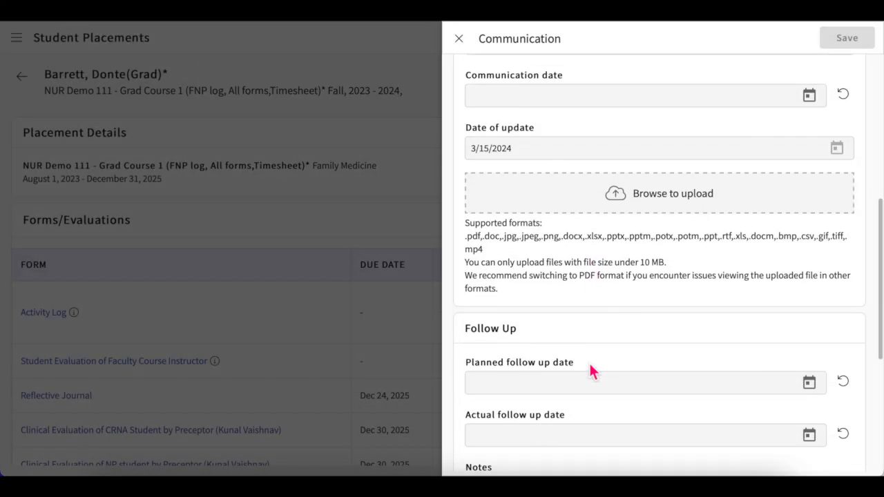
scroll(591, 372, down, 1)
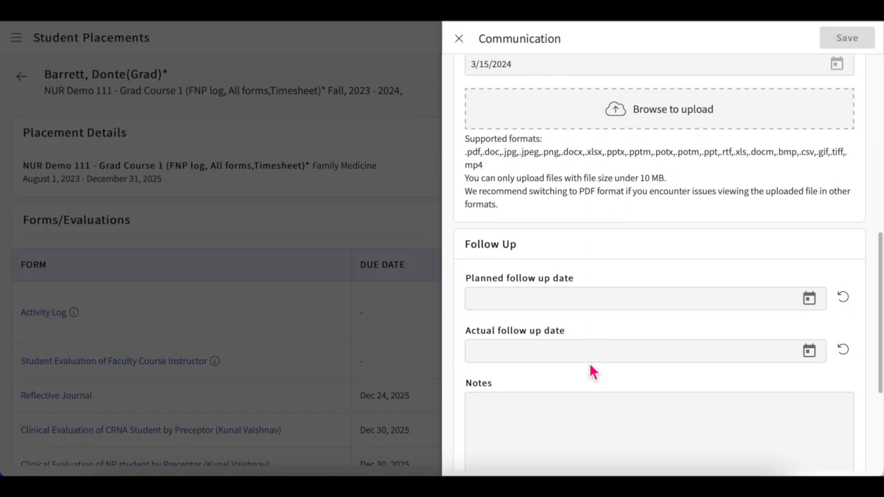
scroll(591, 371, down, 2)
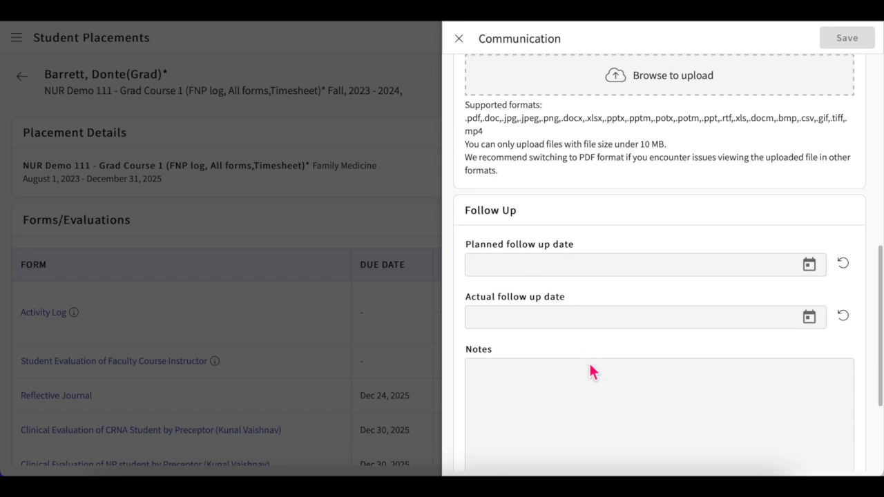
click(813, 267)
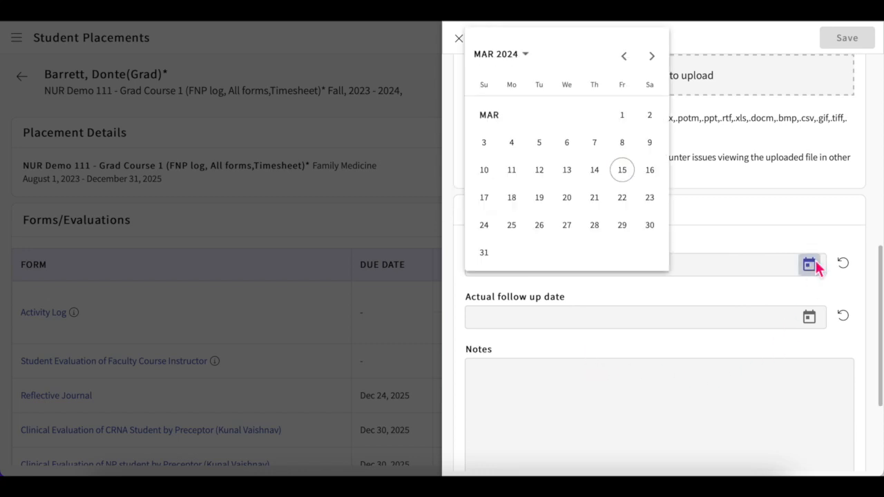
click(552, 180)
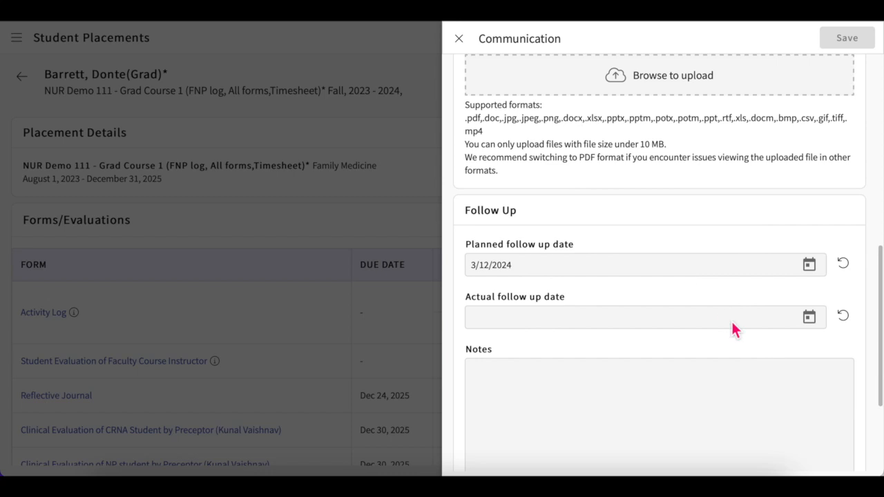
click(818, 333)
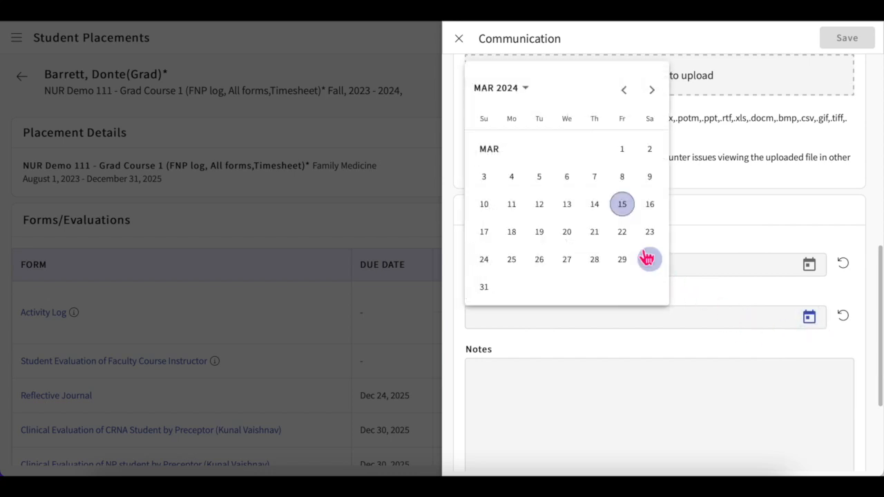
click(622, 205)
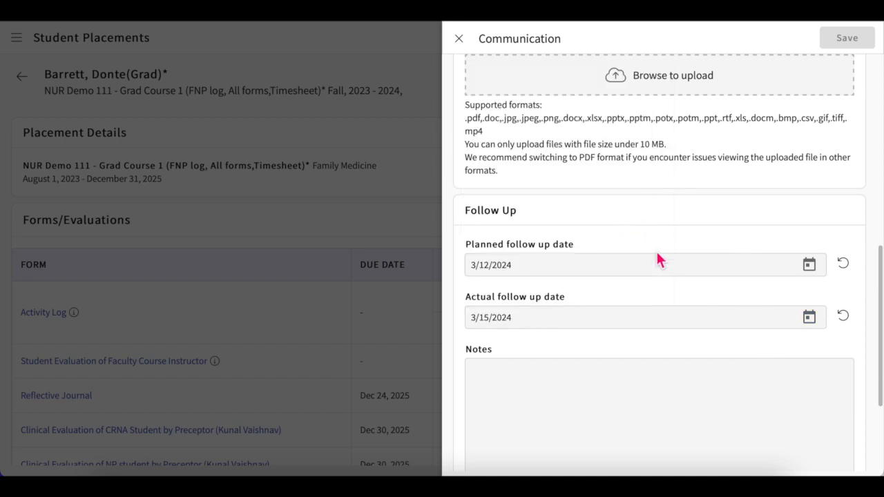
Step: Check the follow-up notes field and close the new communication form, discarding its unsaved entries
scroll(693, 298, down, 3)
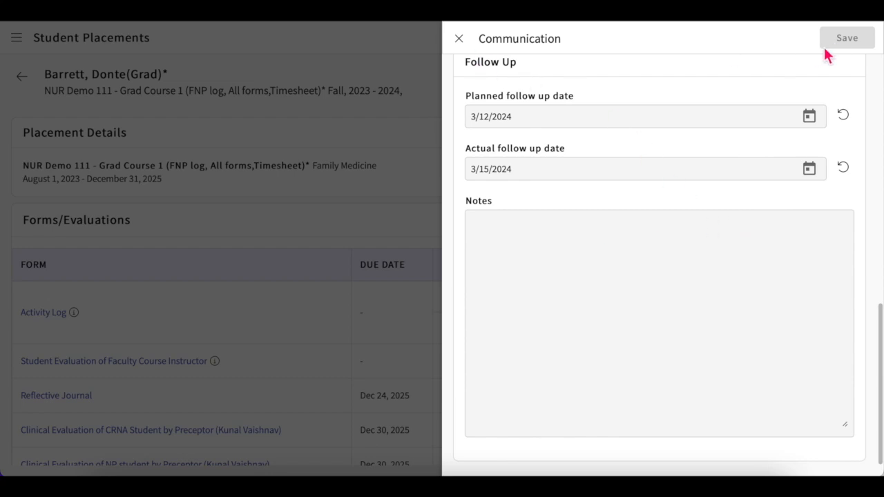
click(459, 40)
click(599, 276)
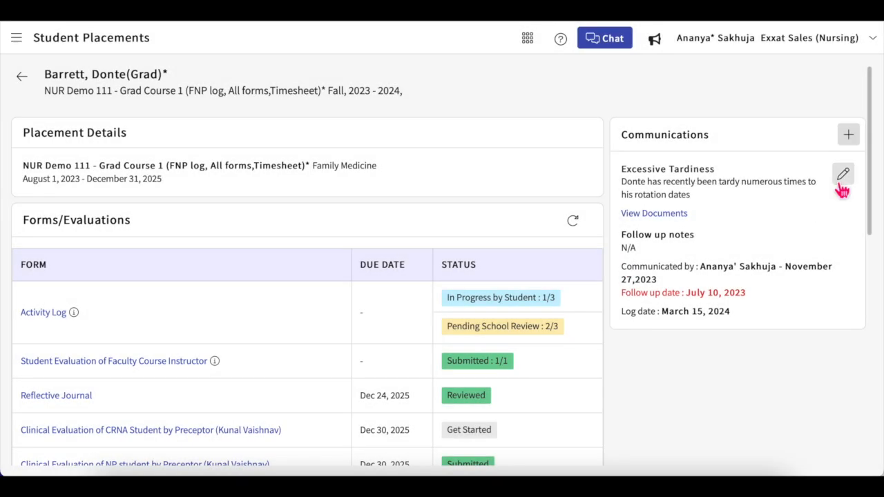
Step: Open the Excessive Tardiness communication for editing, examine its fields and delete option, and leave without saving
click(842, 174)
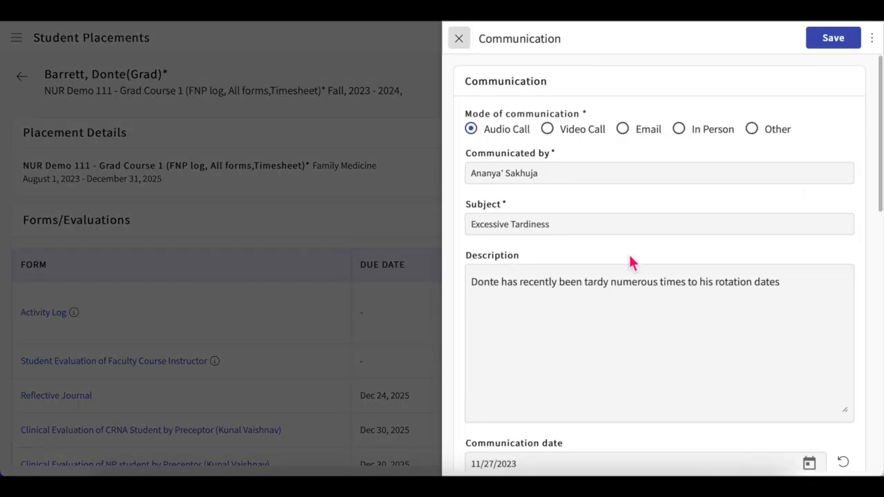
scroll(641, 295, down, 5)
scroll(641, 296, up, 4)
scroll(641, 296, up, 1)
click(875, 40)
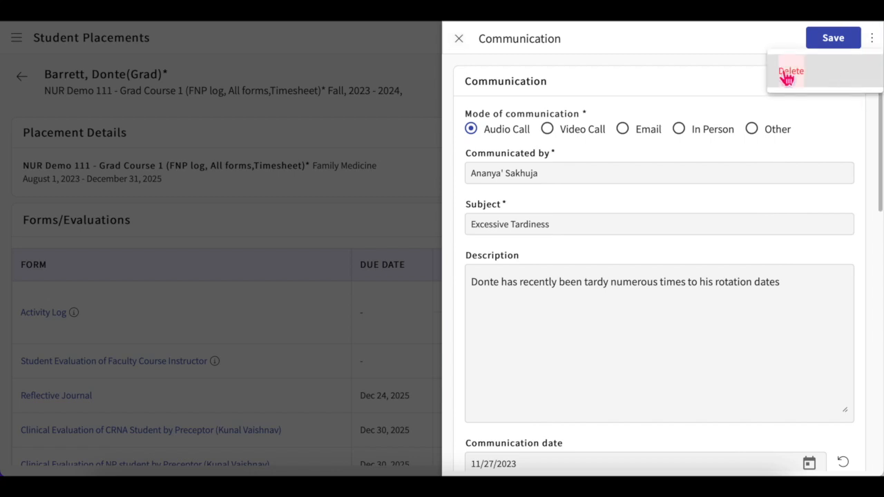
click(577, 43)
click(459, 39)
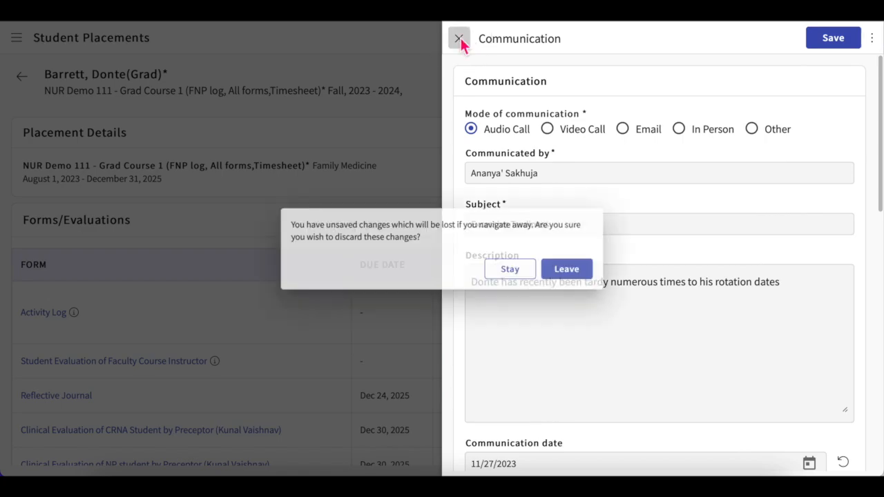
click(591, 273)
Step: Expand the placement's Open Interventions list to view its entries
scroll(406, 299, down, 10)
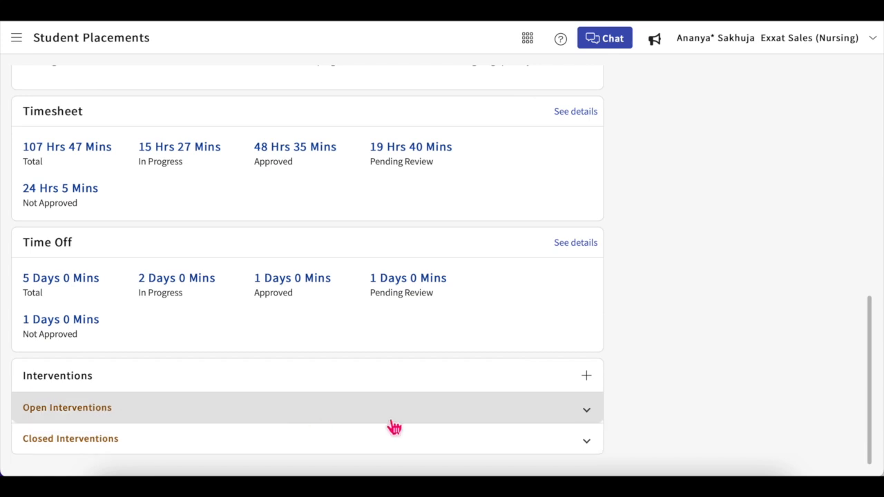
click(591, 412)
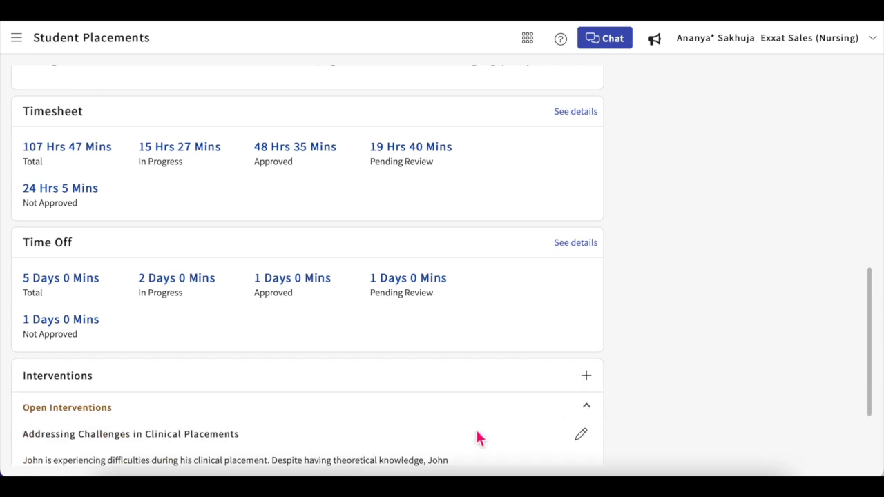
Step: Open the Addressing Challenges in Clinical Placements intervention for editing, check its fields and delete option, and close it without saving
scroll(477, 436, down, 2)
scroll(478, 432, down, 1)
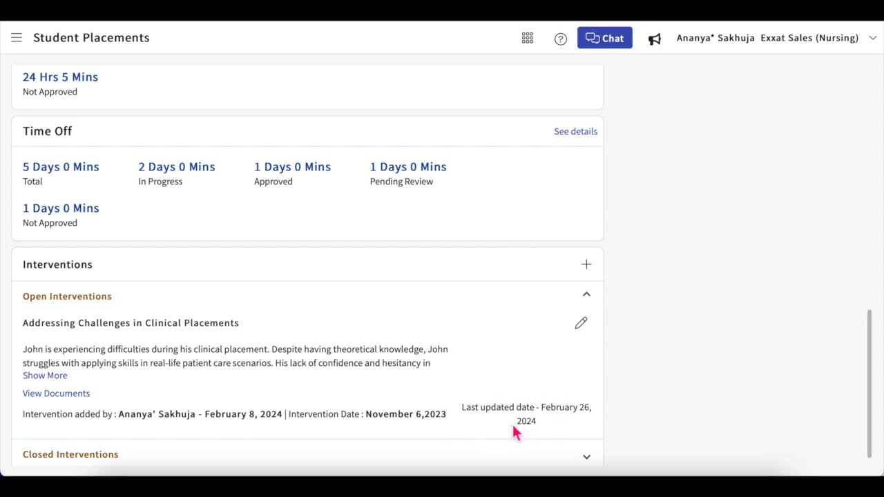
click(582, 324)
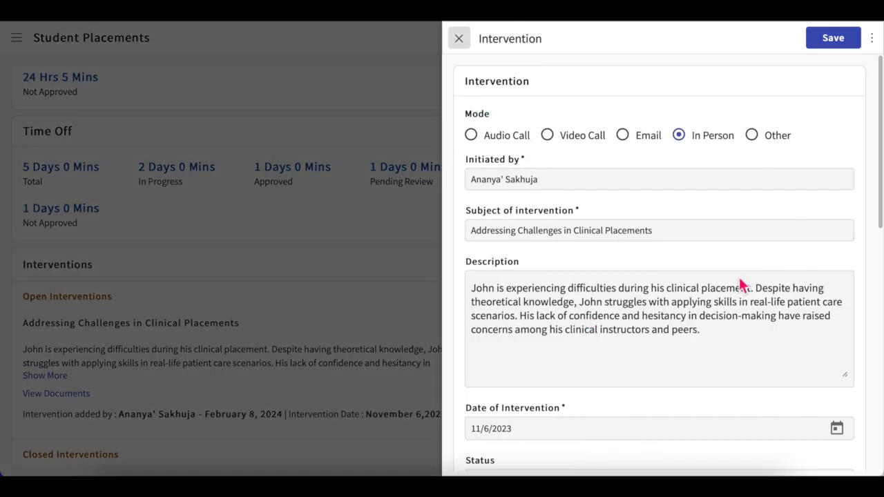
click(873, 38)
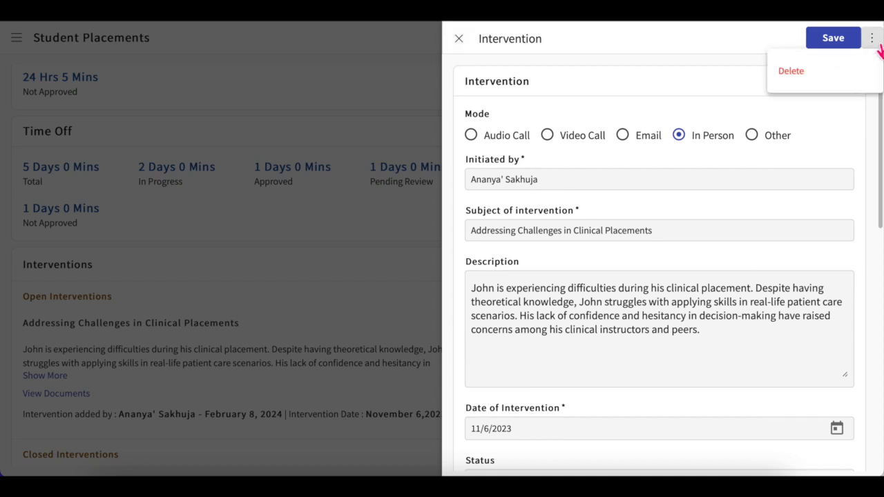
click(625, 112)
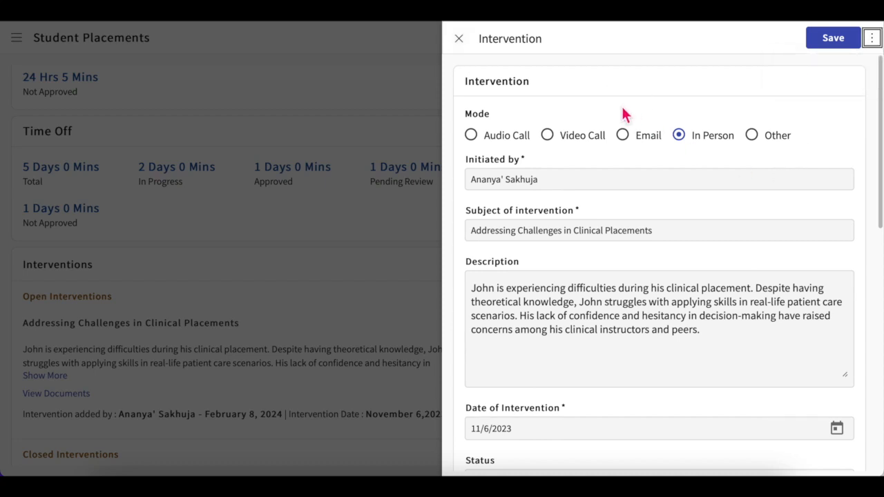
click(458, 39)
click(577, 271)
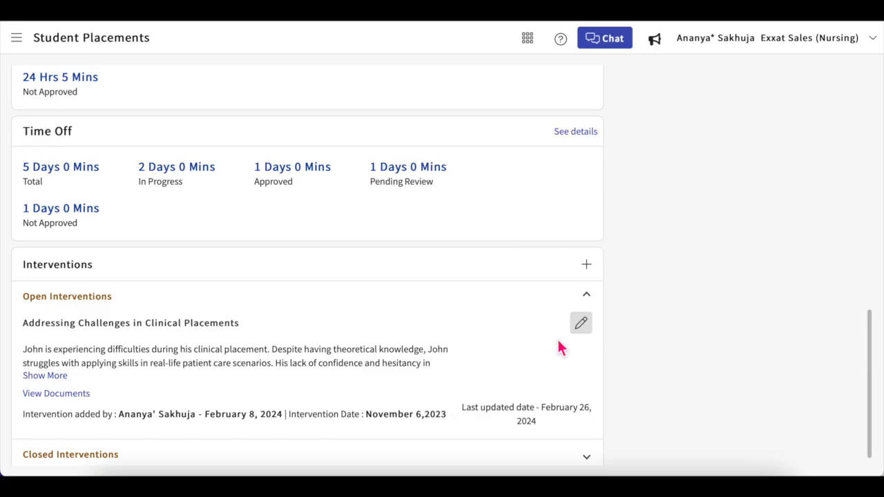
Step: Start a new intervention for the placement and set its mode to Video Call
click(587, 265)
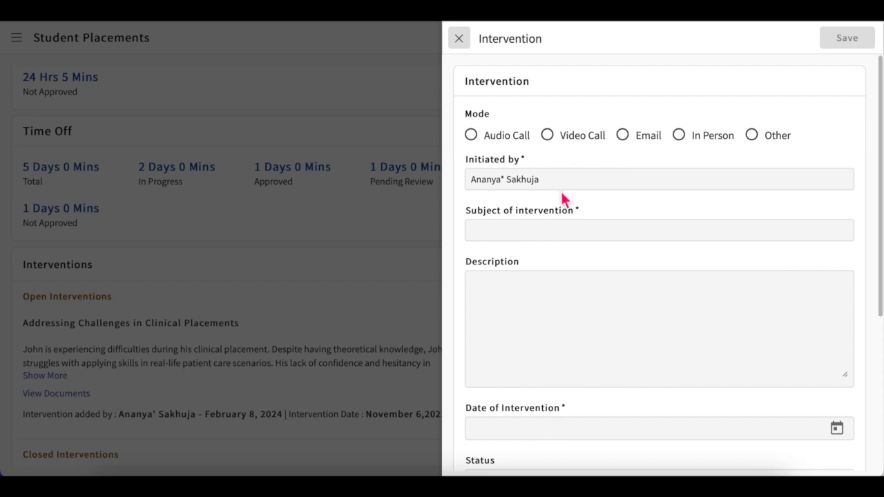
click(565, 138)
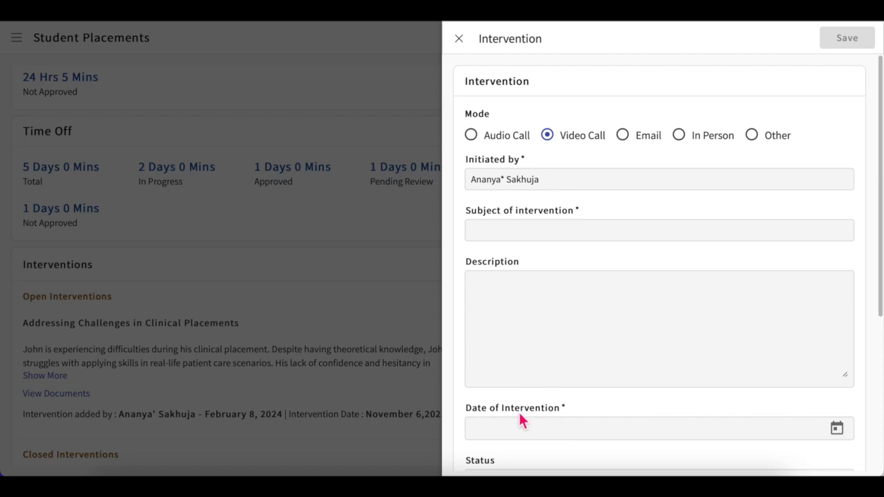
scroll(532, 332, down, 1)
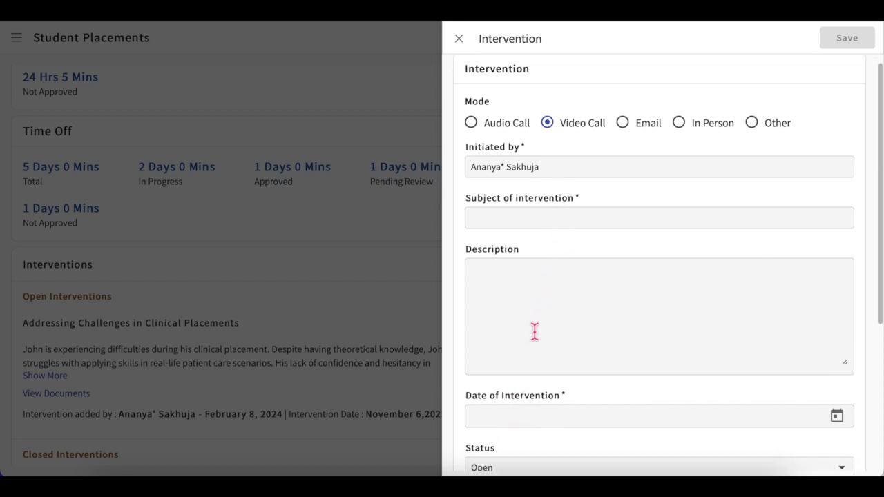
scroll(536, 336, down, 1)
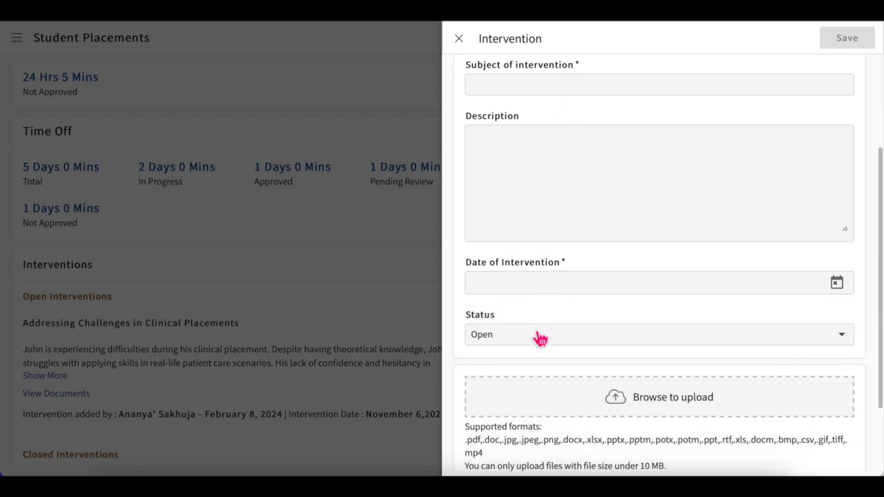
Step: Check the new intervention's file upload option without choosing a file, and set its status to Closed
scroll(540, 338, down, 2)
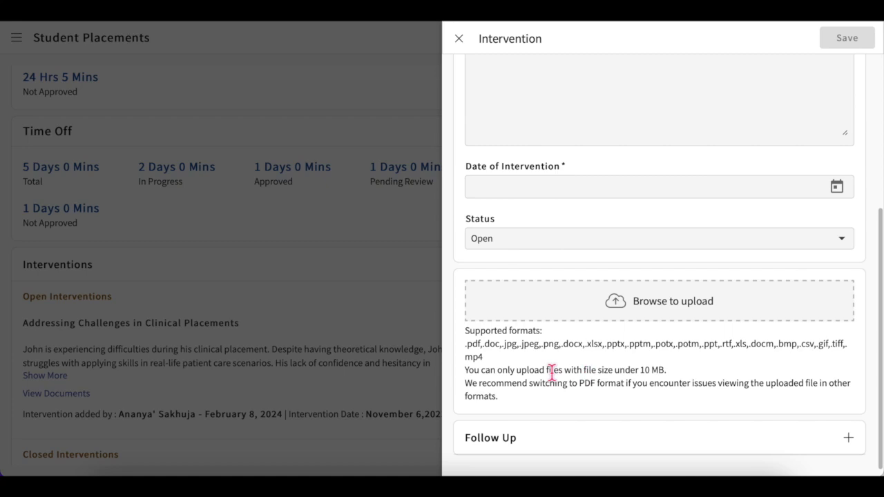
click(648, 311)
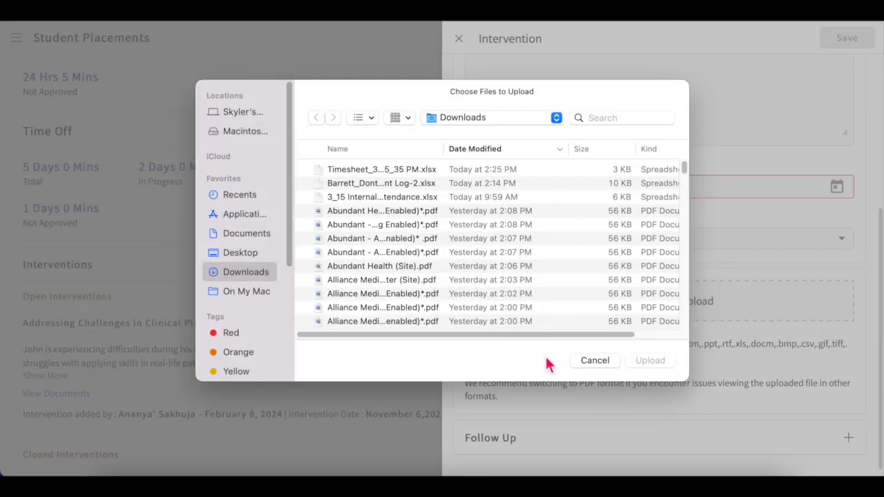
click(592, 363)
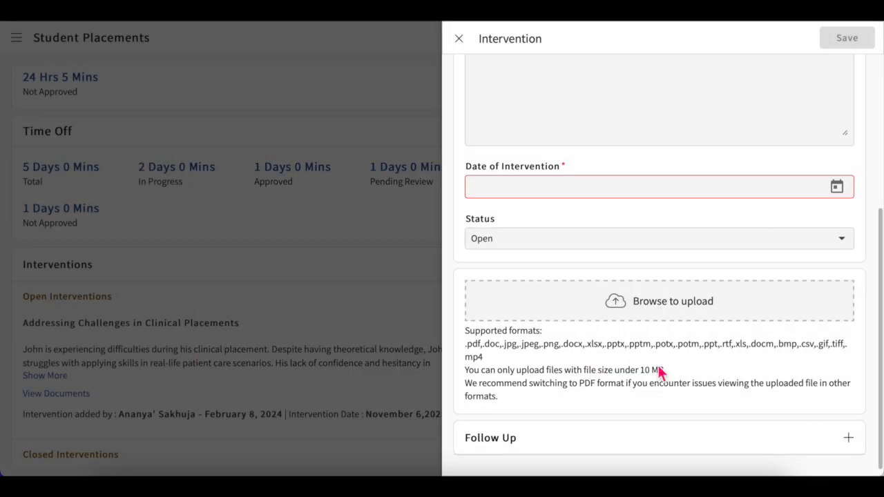
click(838, 241)
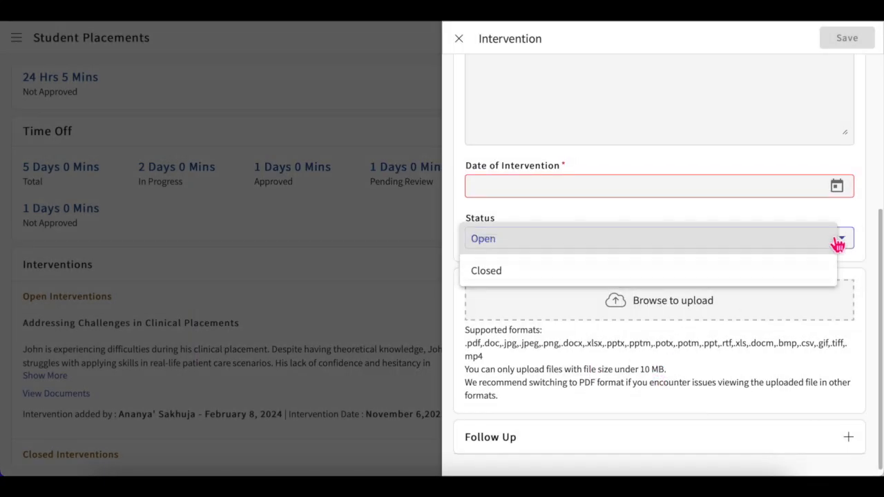
click(734, 276)
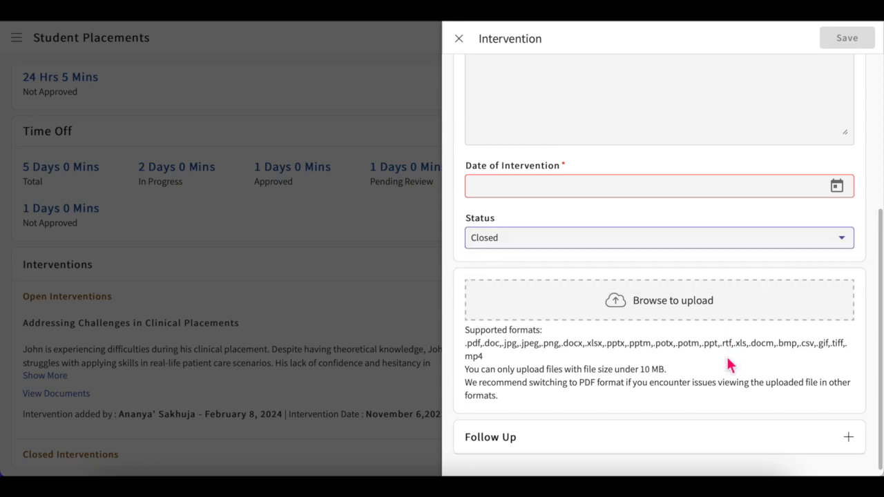
Step: Add a follow up with planned and actual dates of 3/22/2024, and close the intervention form, discarding its unsaved entries
click(849, 437)
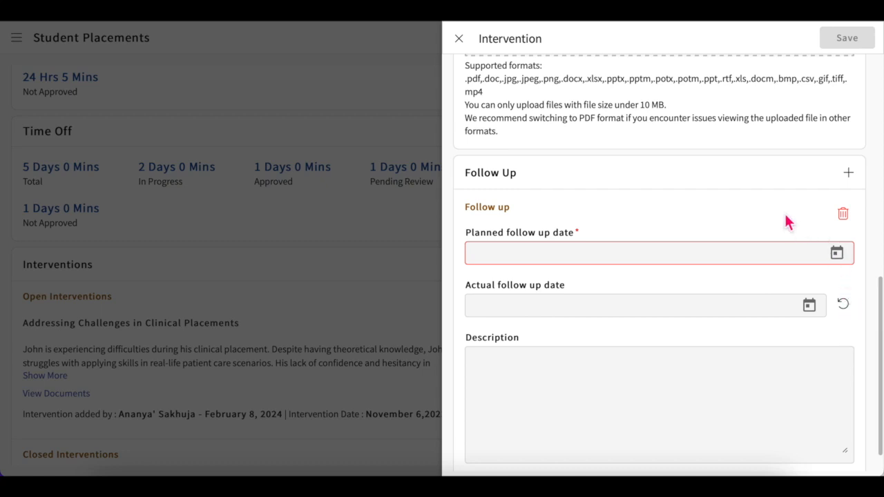
click(836, 254)
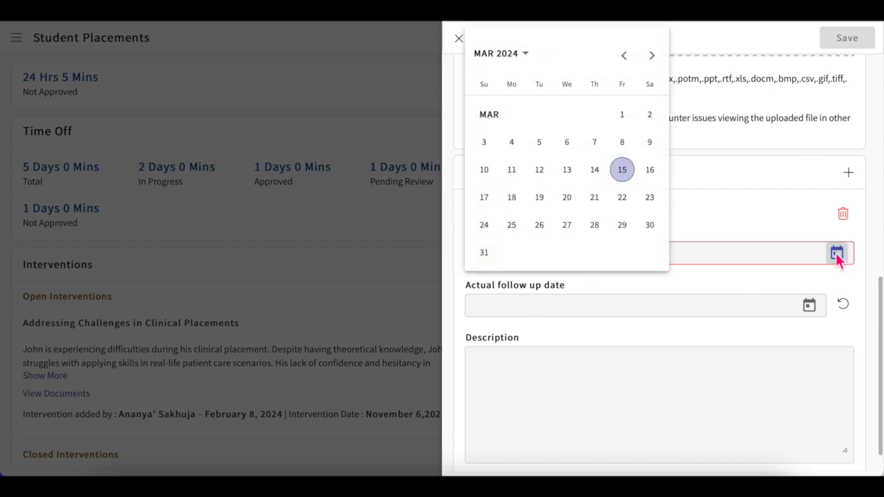
click(622, 198)
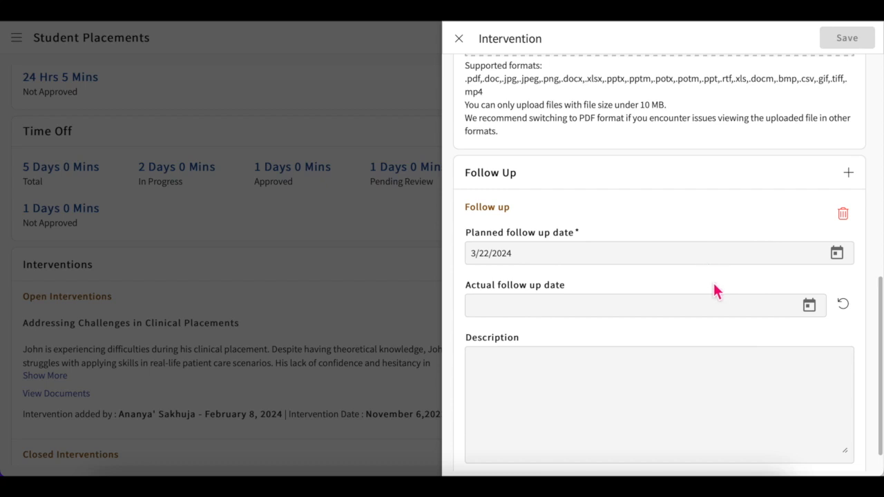
click(810, 306)
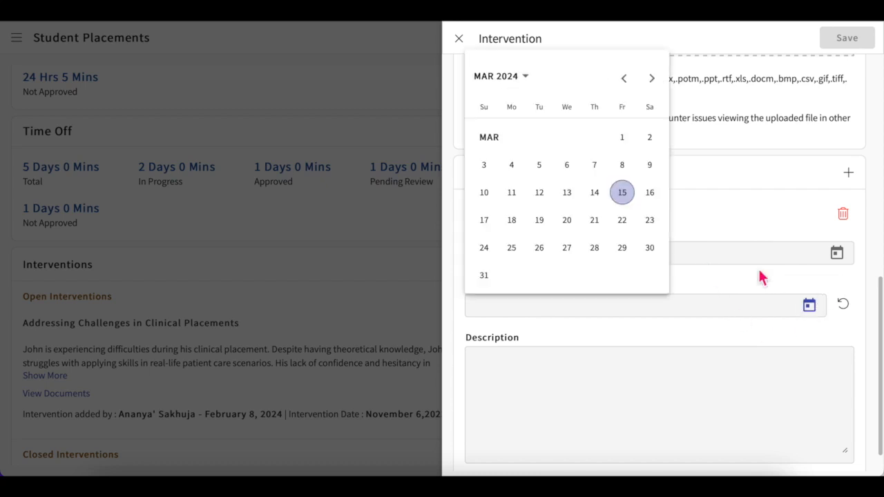
click(630, 222)
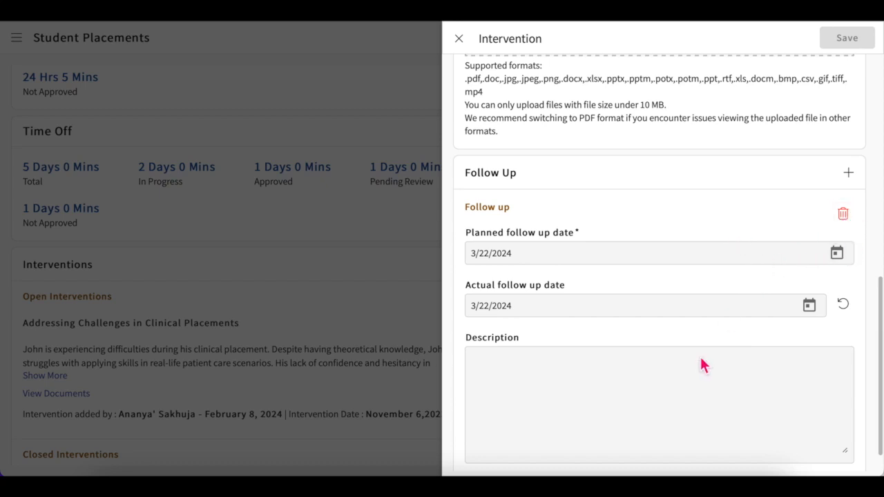
scroll(701, 359, down, 1)
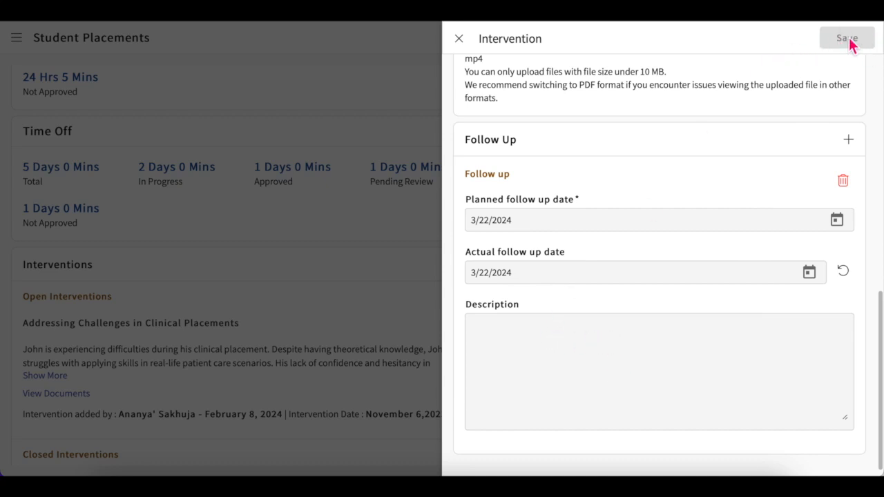
click(460, 42)
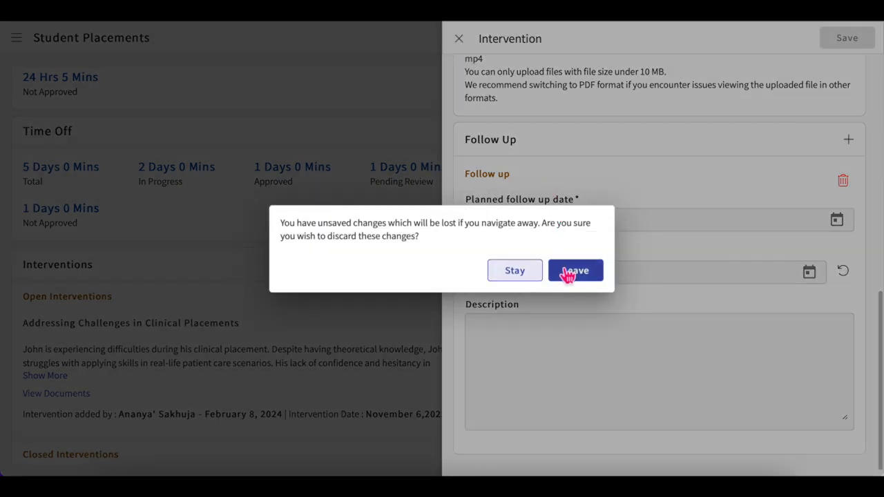
click(567, 274)
Step: Look over the placement's forms and evaluations, patient log, timesheet and time off summaries
scroll(561, 274, up, 10)
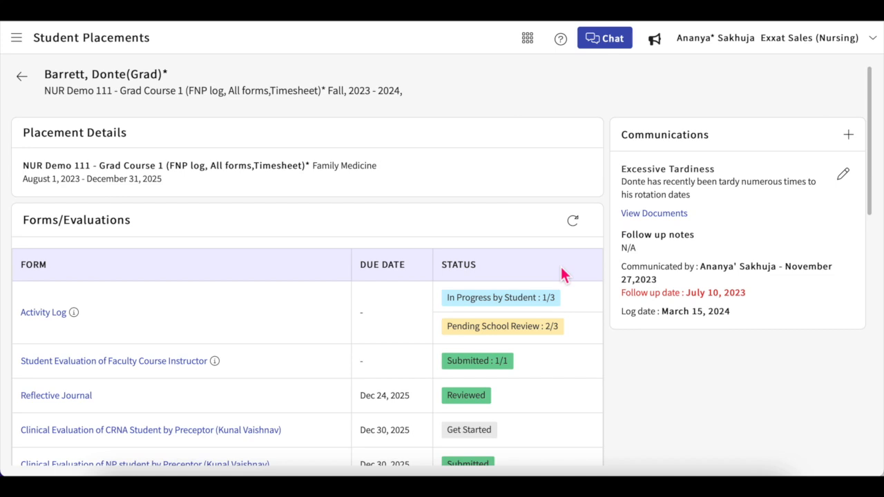
scroll(483, 256, down, 1)
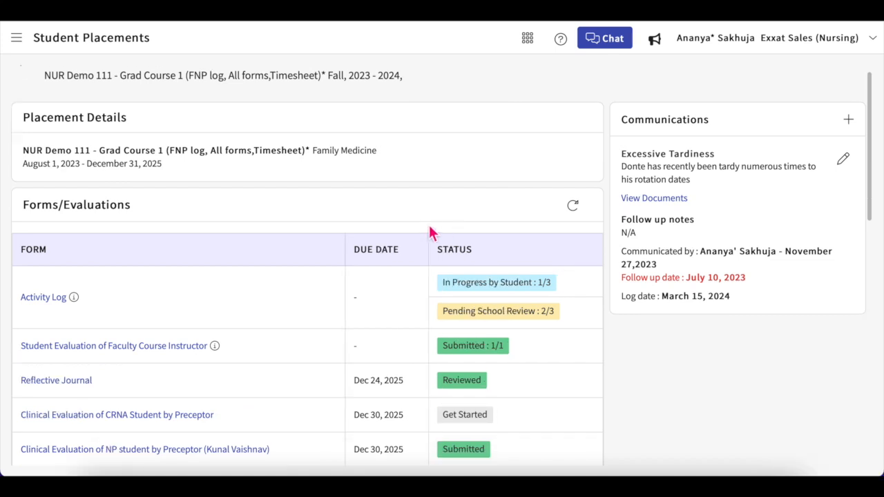
scroll(408, 229, down, 3)
scroll(407, 229, down, 2)
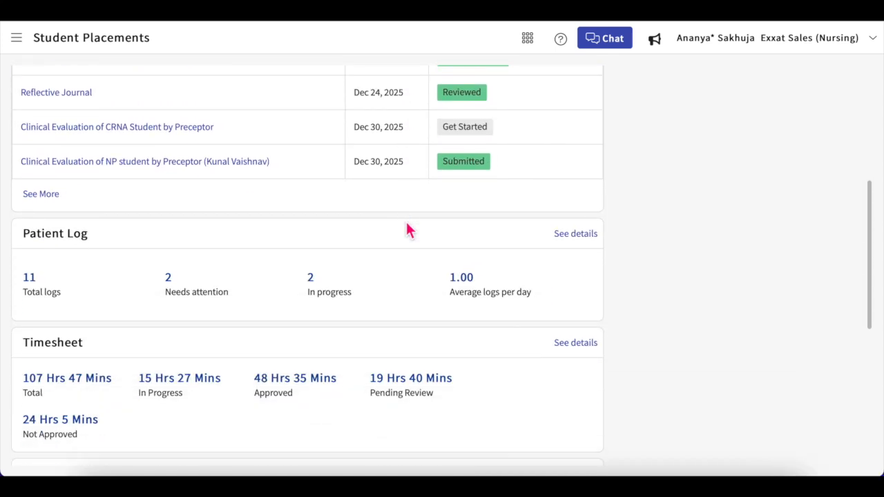
scroll(355, 282, down, 2)
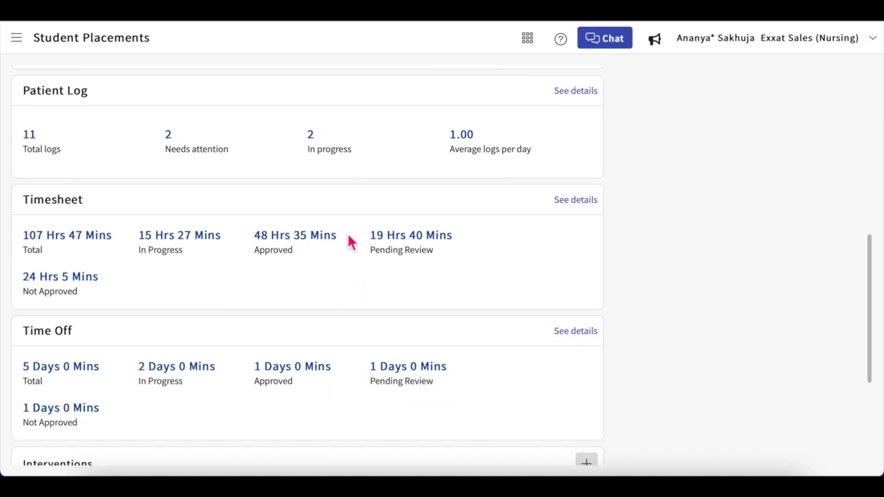
scroll(356, 355, up, 2)
scroll(355, 355, up, 3)
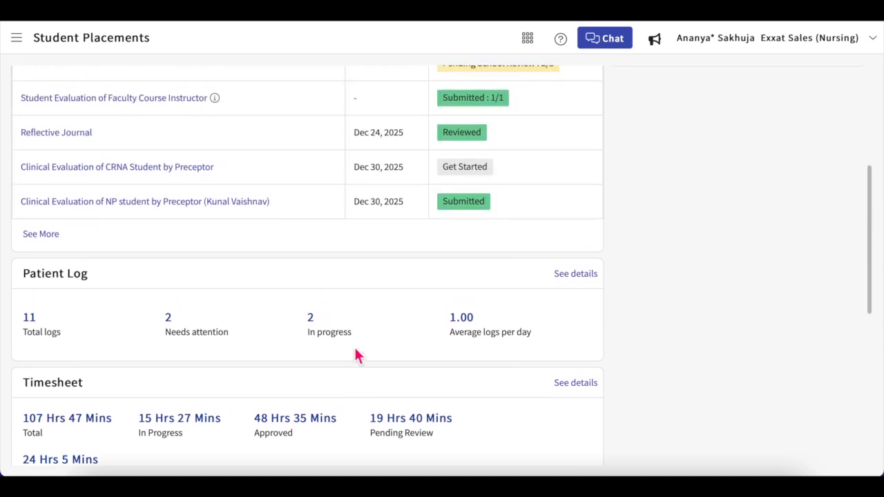
scroll(357, 355, up, 1)
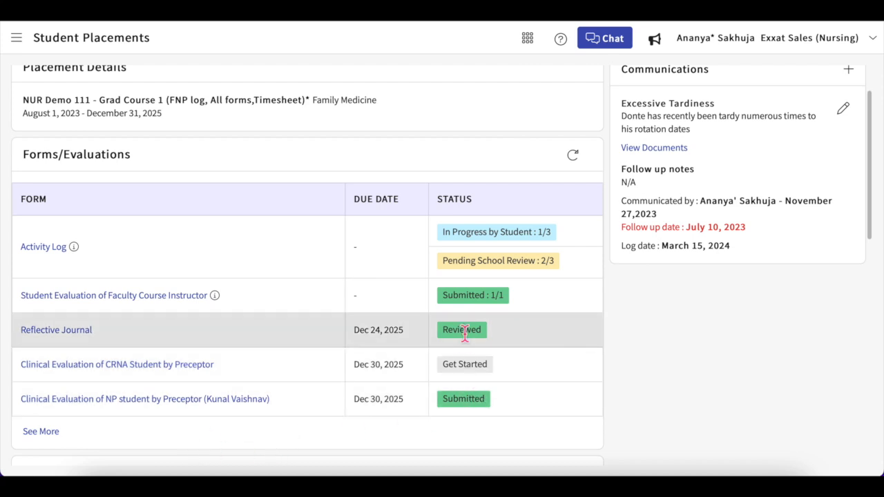
Step: Expand the Forms/Evaluations list to show all forms and examine their due dates and statuses
click(43, 432)
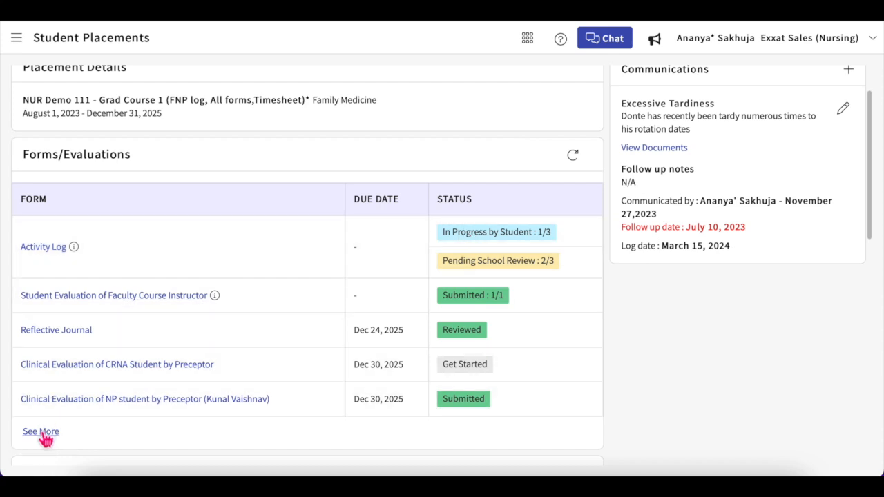
scroll(148, 402, down, 2)
scroll(147, 402, down, 3)
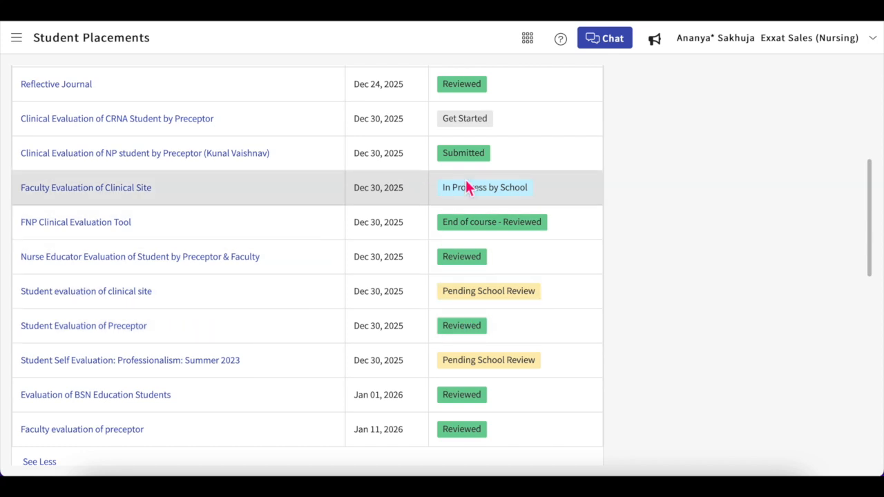
scroll(466, 180, up, 6)
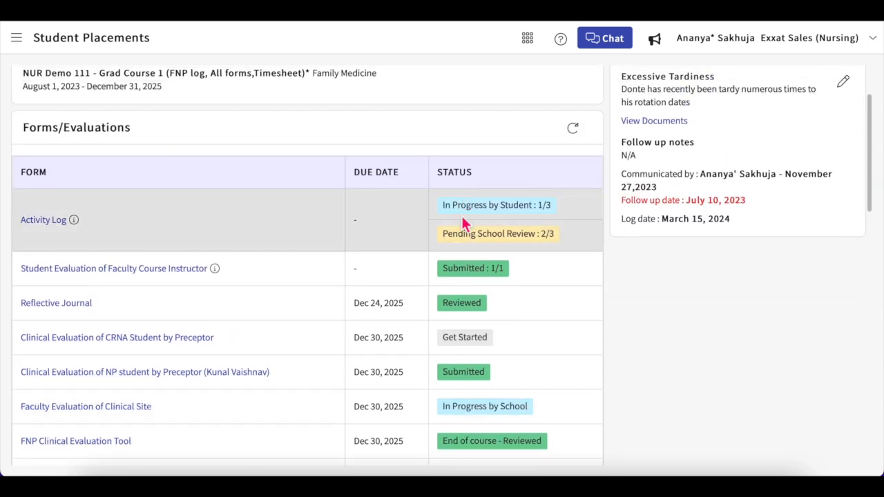
scroll(467, 205, down, 1)
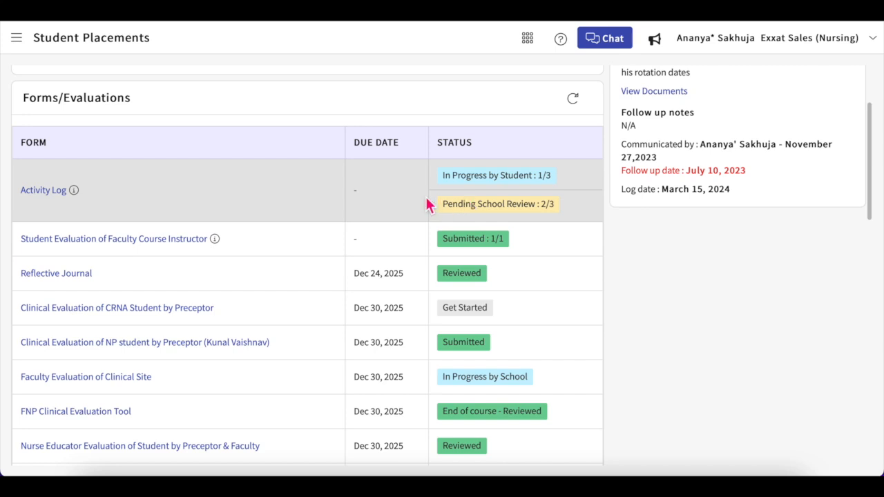
scroll(427, 204, down, 1)
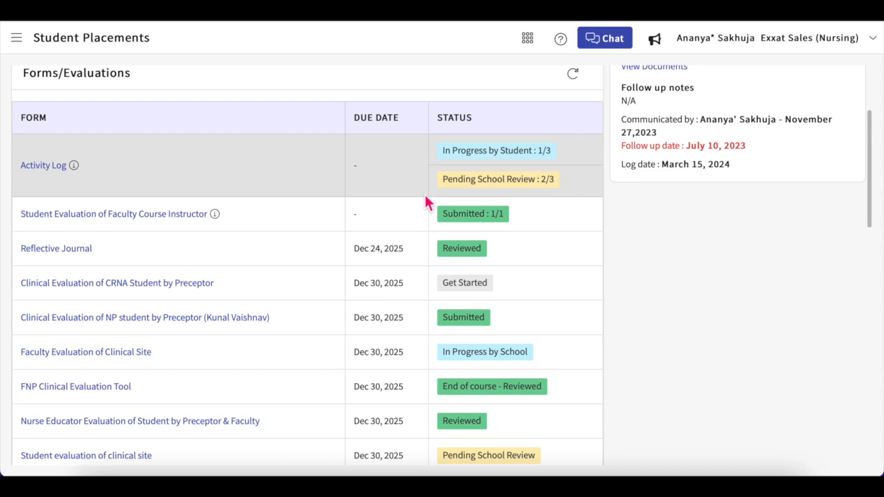
scroll(433, 250, down, 4)
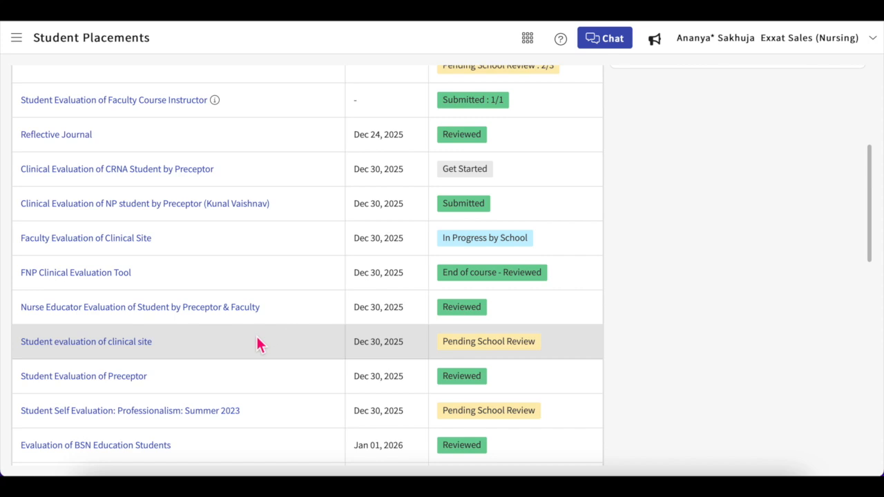
Step: Open the Student evaluation of clinical site form for review and examine the submitted ratings
click(115, 352)
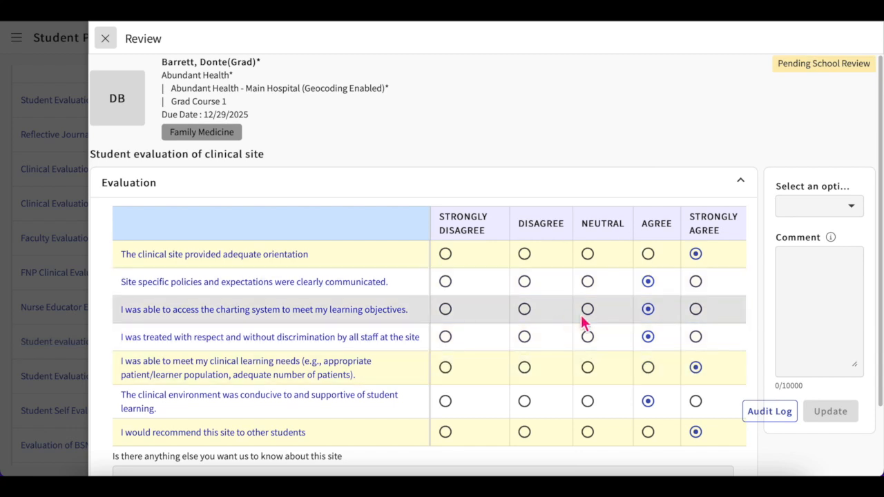
scroll(598, 359, down, 1)
scroll(599, 364, up, 1)
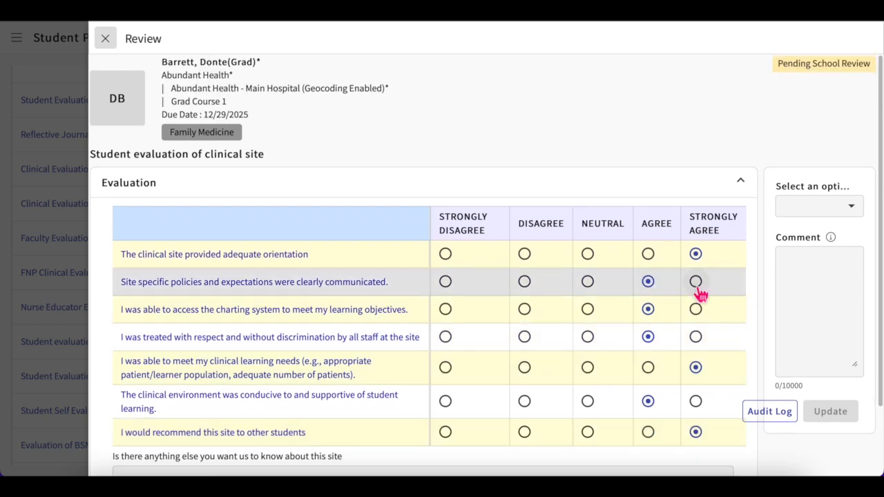
Step: Choose Review as the evaluation's option, inspect its audit log, and close the form without updating it
click(844, 209)
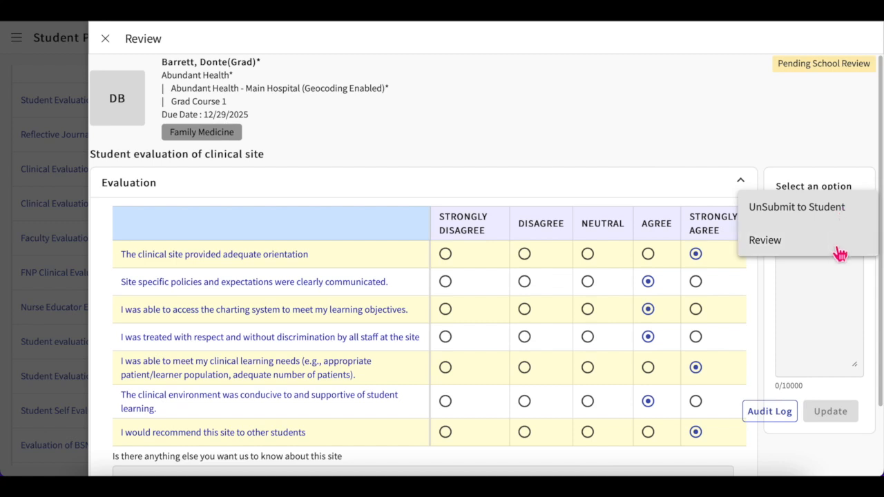
click(837, 252)
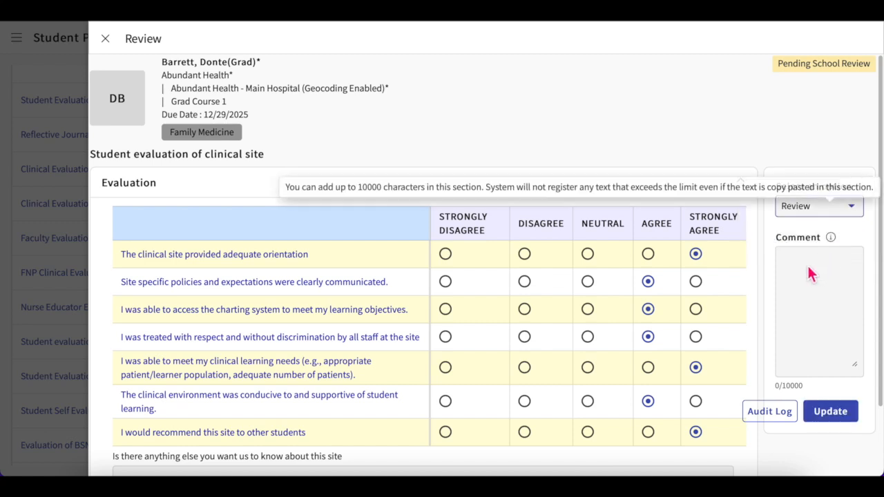
click(768, 414)
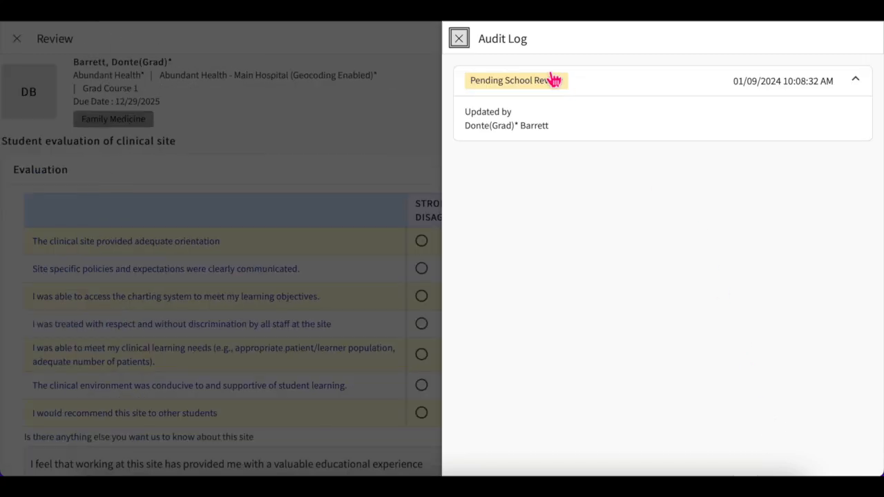
click(458, 38)
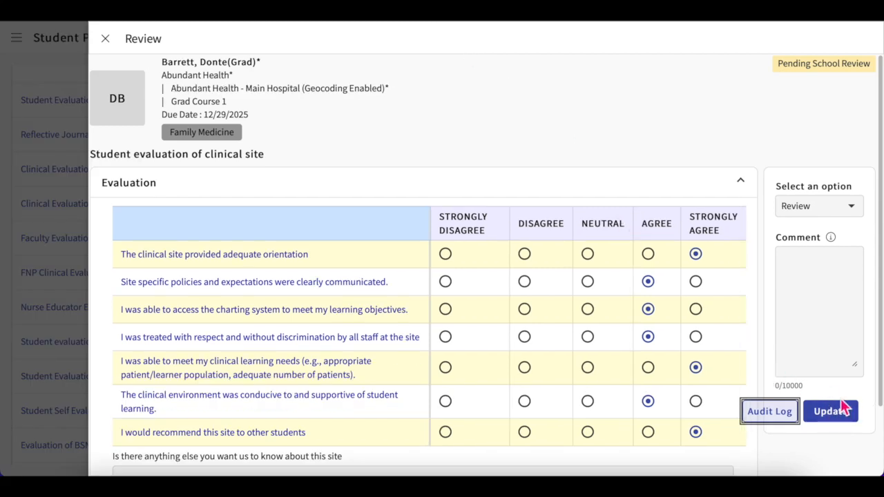
click(105, 40)
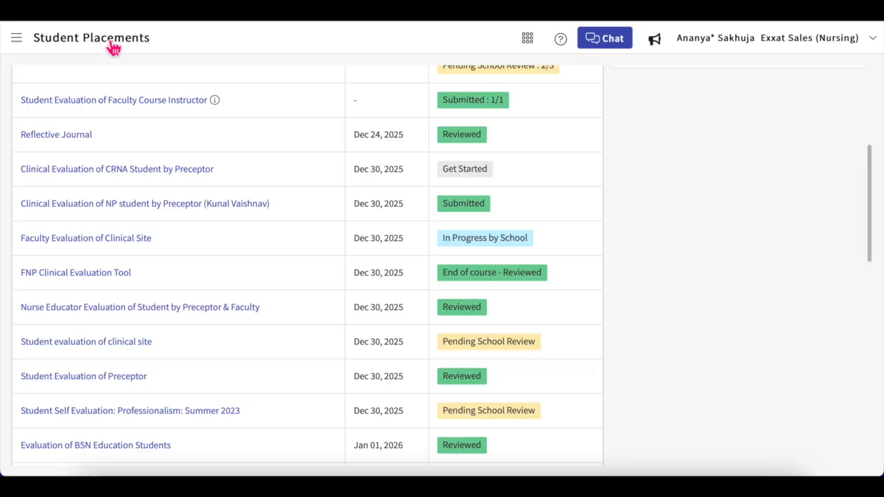
Step: Open the Patient Log details and view the available status filter options
scroll(359, 319, down, 5)
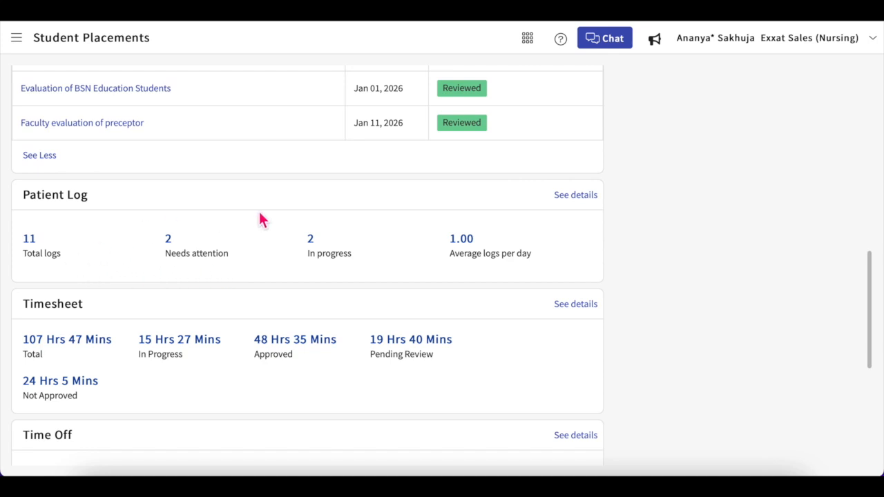
click(576, 197)
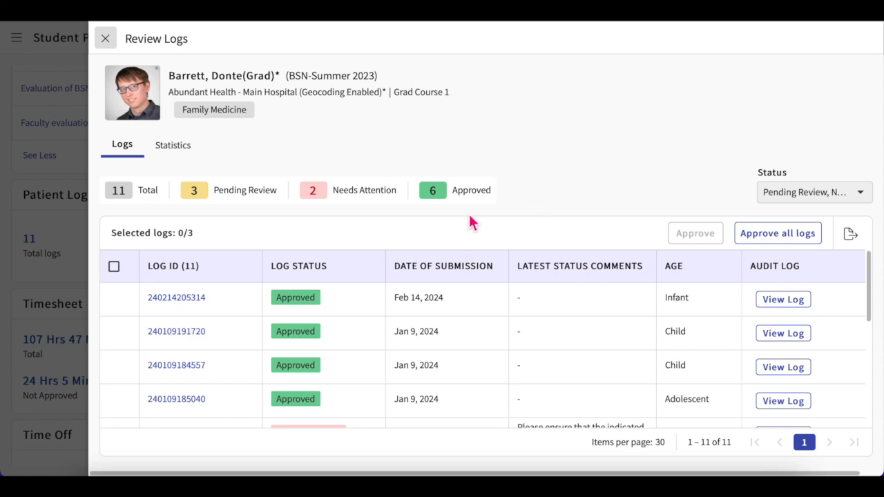
click(831, 197)
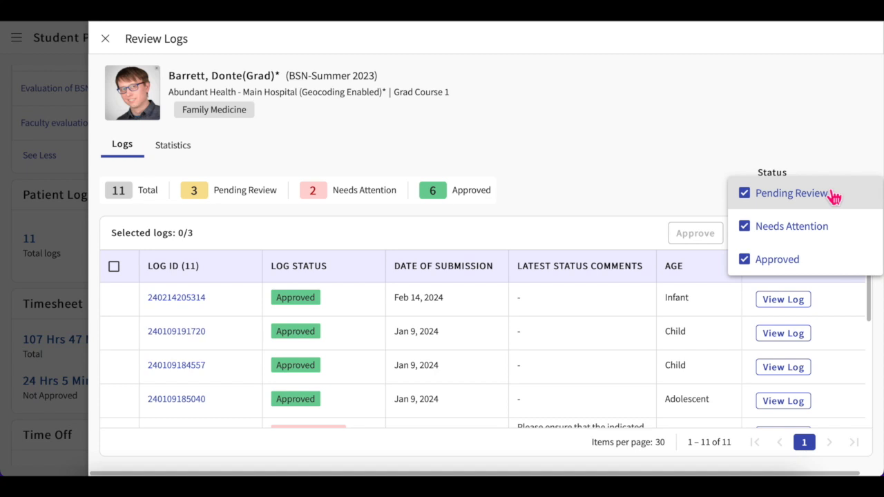
click(758, 141)
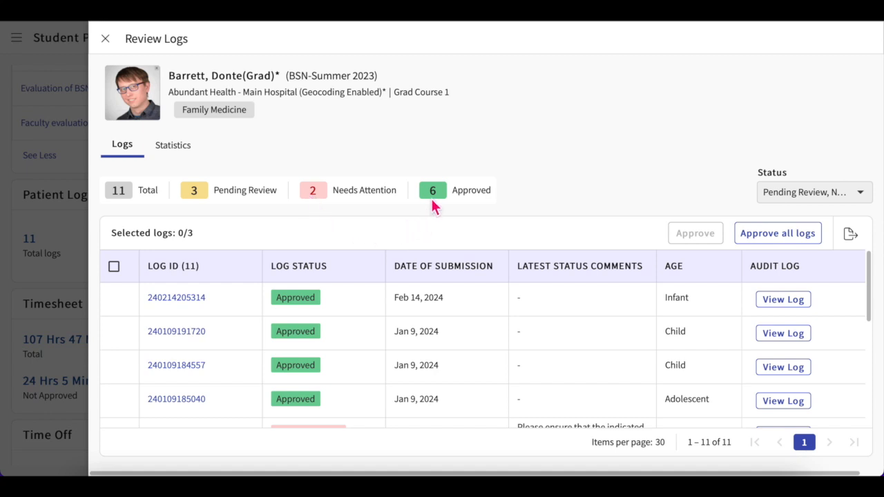
Step: Look through the list of patient logs, examining their statuses, submission dates and status comments
scroll(412, 335, down, 2)
scroll(411, 335, down, 2)
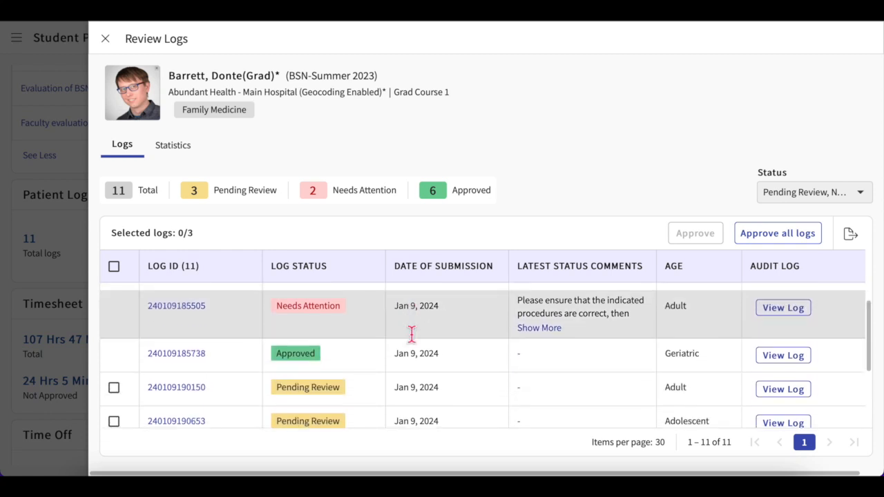
scroll(411, 334, down, 4)
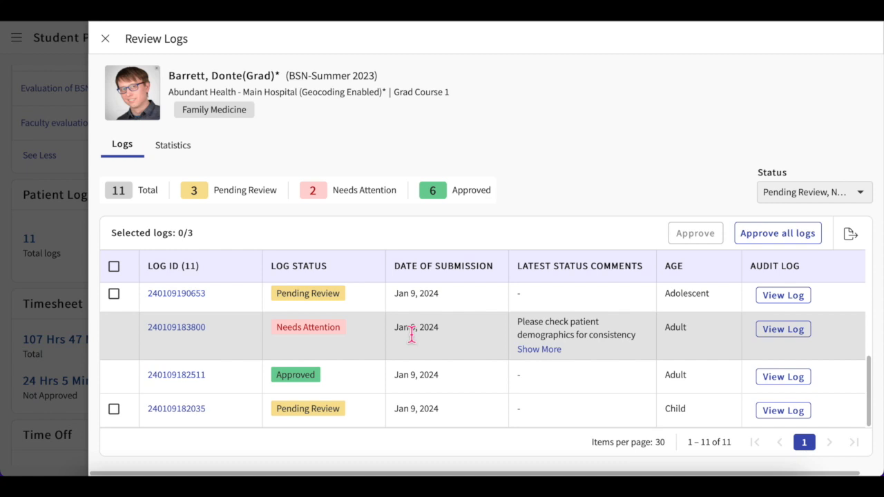
scroll(412, 334, up, 5)
scroll(411, 334, down, 3)
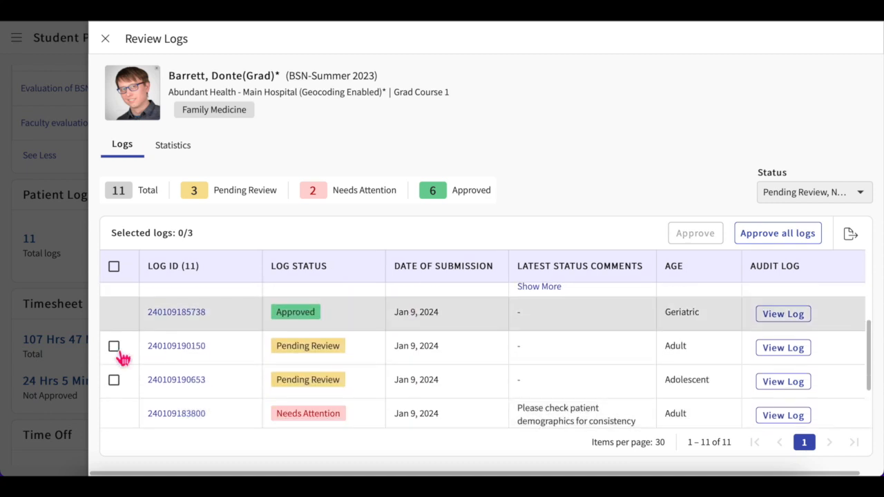
Step: Open the Adult log pending review, look over its feedback field, case information and approval options, and close it
click(180, 351)
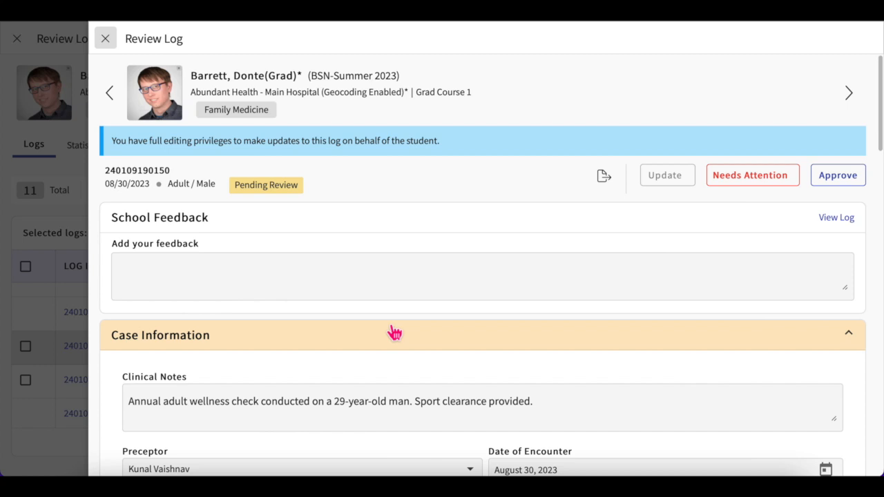
scroll(578, 299, down, 4)
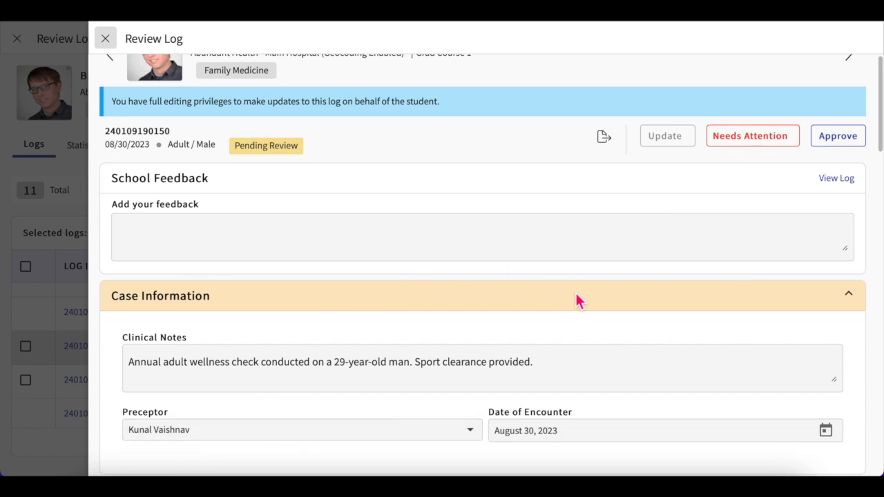
scroll(578, 299, up, 4)
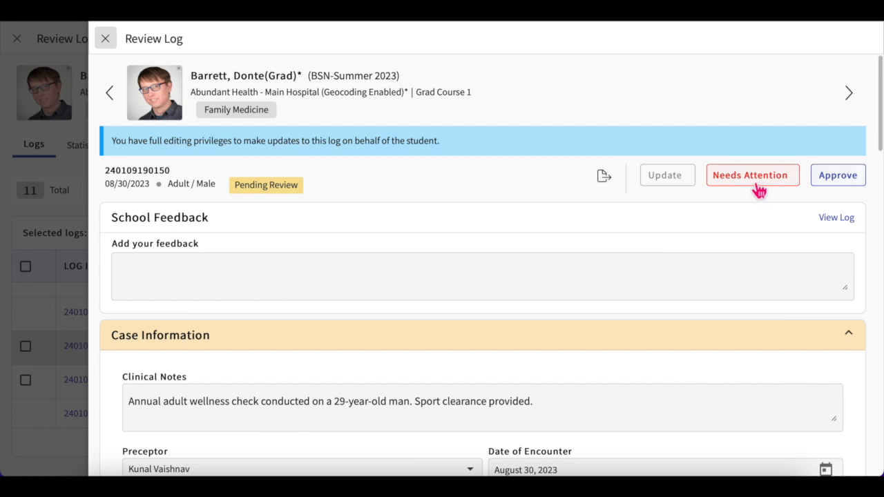
click(426, 292)
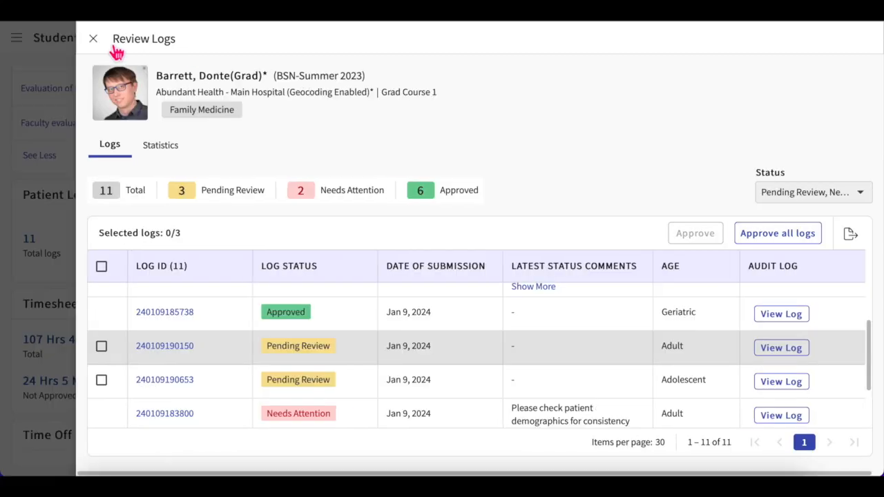
click(106, 39)
Step: Select the Adult and Adolescent logs pending review, and clear both selections
click(114, 346)
click(114, 381)
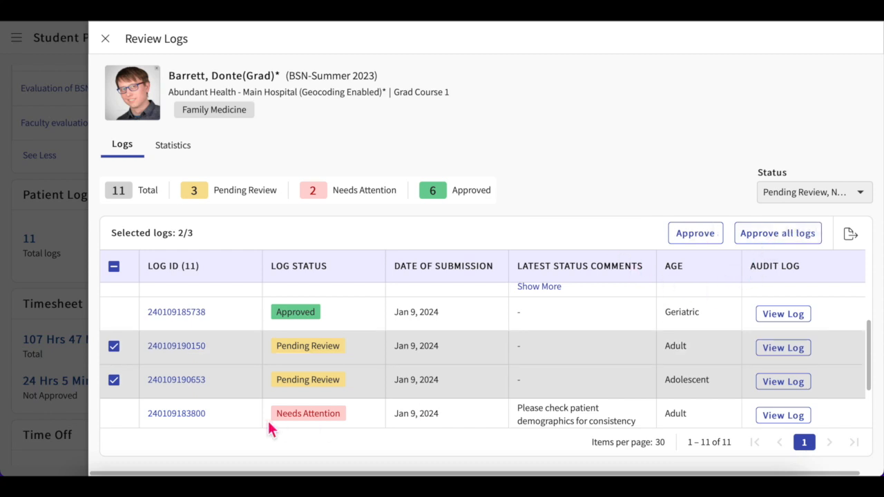
click(117, 351)
click(115, 381)
Step: Export the patient logs to Excel and close the log review
click(863, 240)
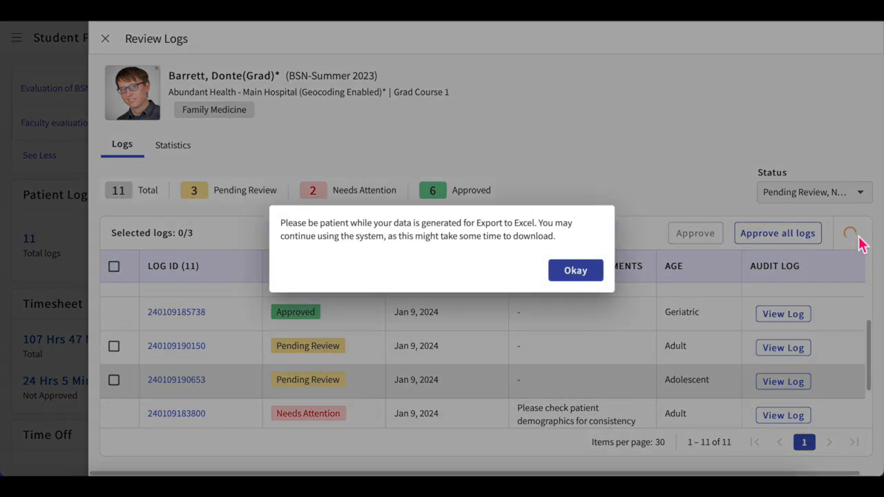
click(587, 276)
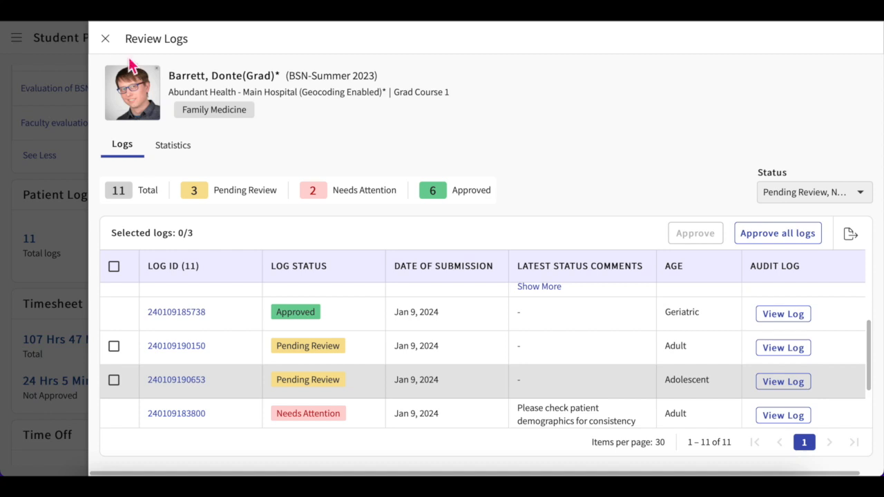
click(105, 38)
Step: Open the placement's Timesheet details for review
scroll(264, 330, down, 2)
scroll(265, 329, up, 1)
scroll(266, 331, down, 1)
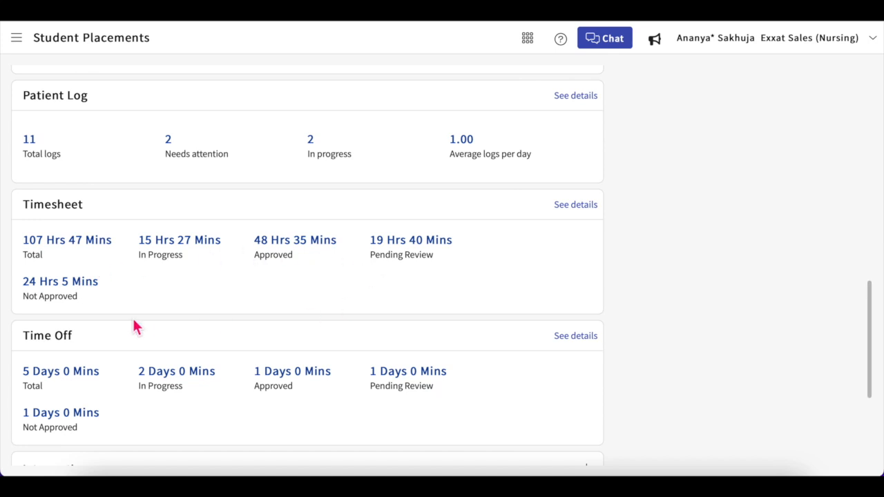
click(584, 206)
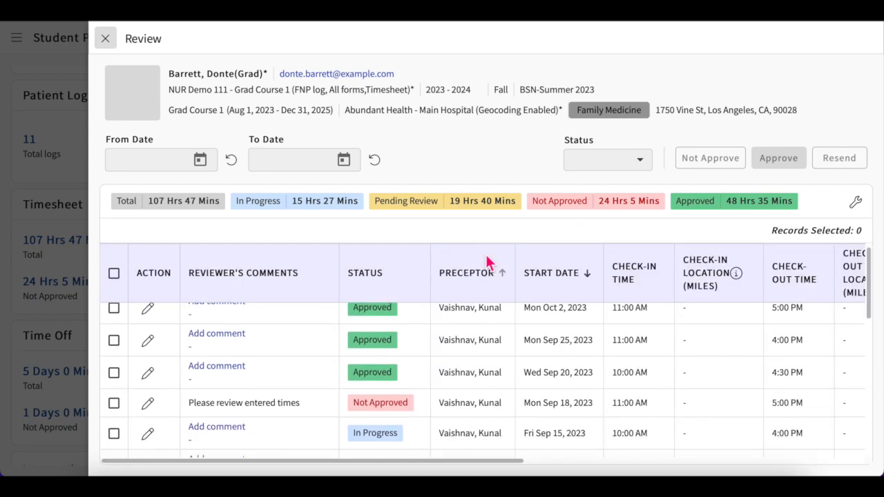
Step: Examine the timesheet entries across all columns, including status, preceptor, start date, check-in and check-out times, and duration
scroll(486, 255, right, 1)
scroll(486, 255, down, 1)
scroll(486, 255, left, 1)
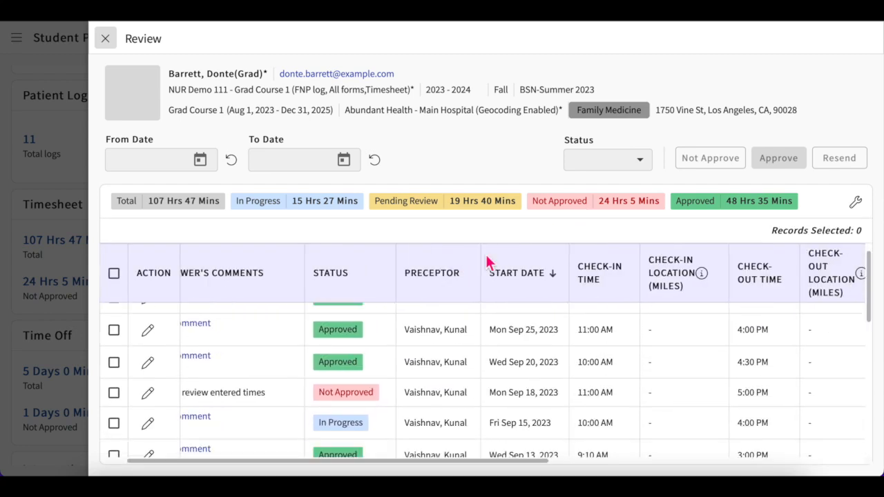
scroll(486, 255, right, 1)
scroll(487, 261, right, 3)
scroll(487, 261, up, 1)
scroll(486, 261, right, 3)
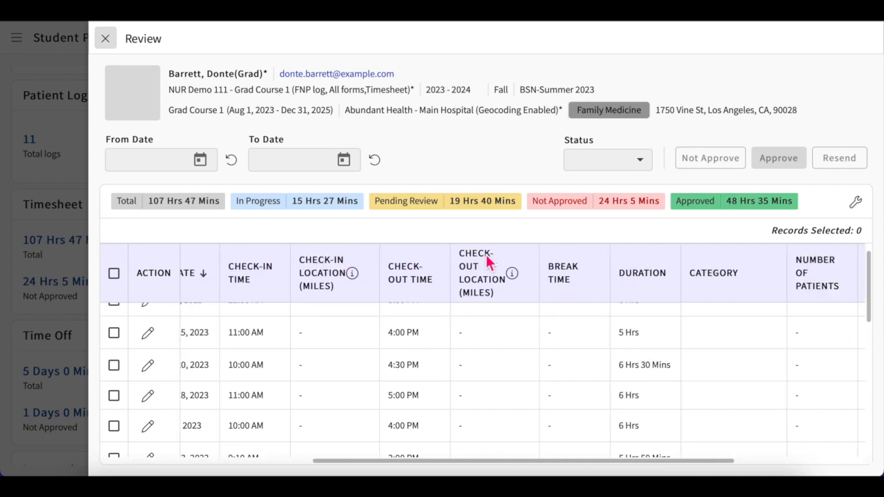
scroll(486, 261, left, 7)
scroll(486, 261, left, 1)
scroll(486, 261, up, 1)
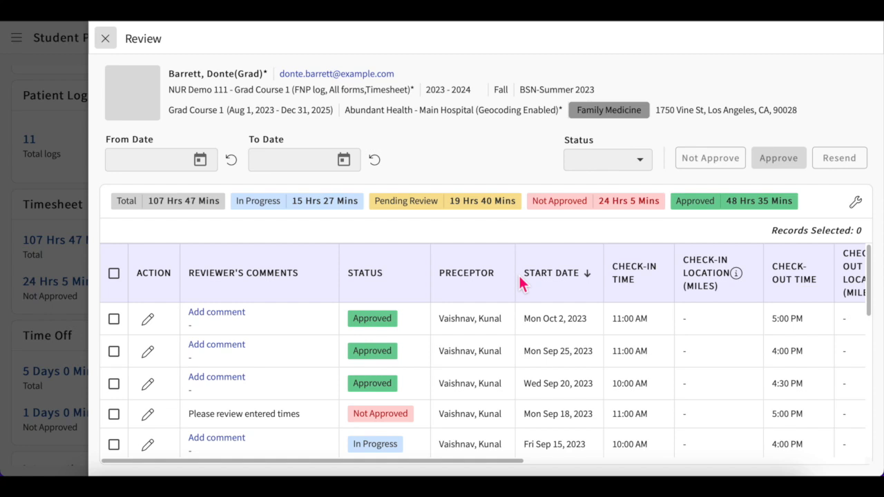
Step: View the From Date and To Date filters of the timesheet without choosing a date
click(199, 160)
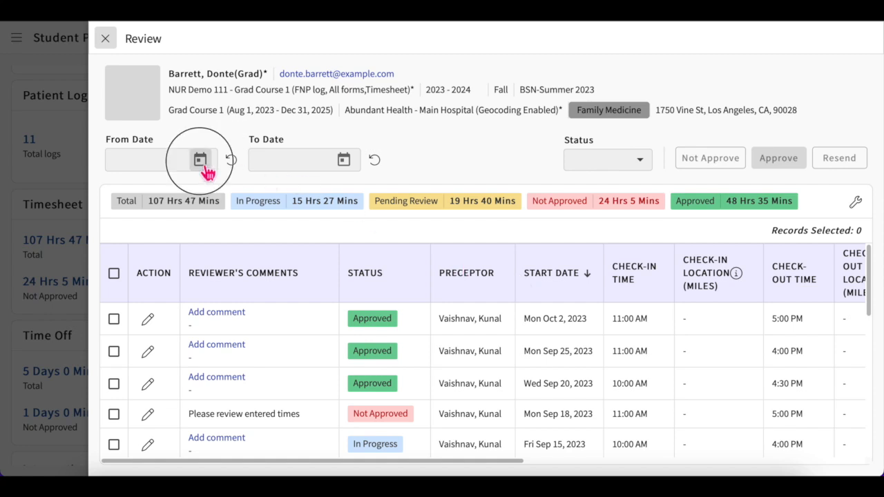
click(344, 160)
click(343, 159)
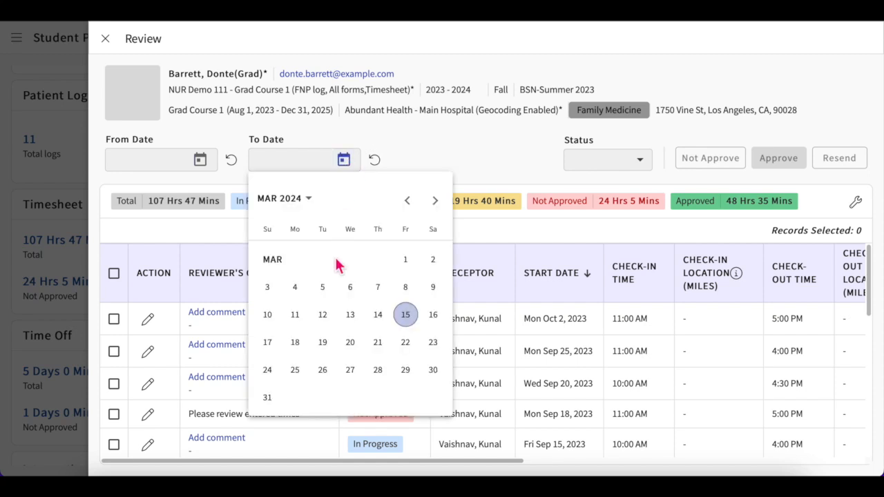
click(511, 169)
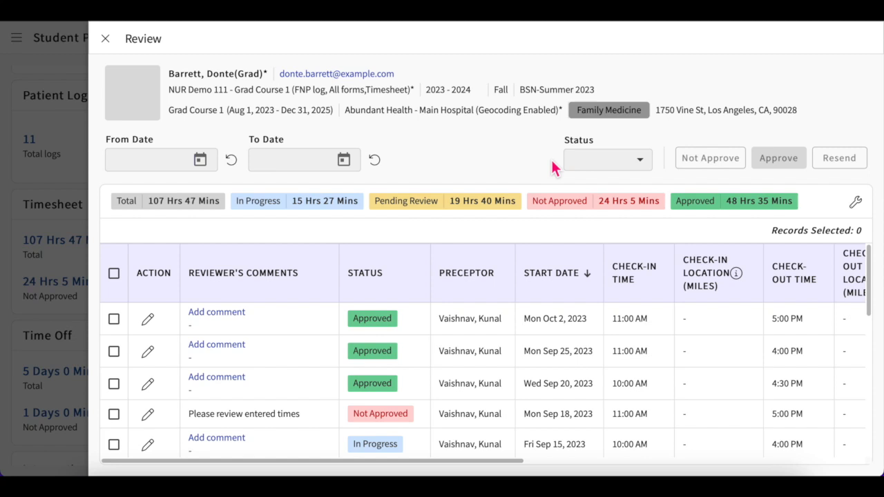
Step: Filter the timesheet entries by Pending Review status and look over the filtered records
click(636, 168)
click(563, 238)
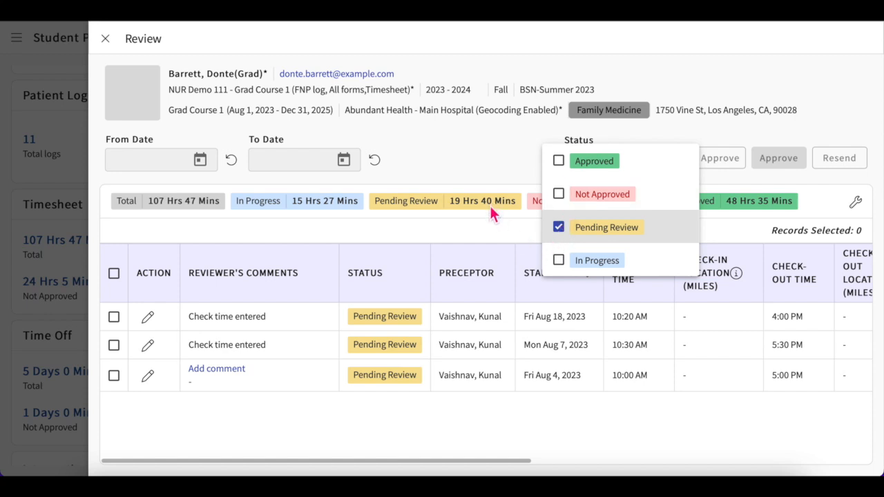
click(428, 236)
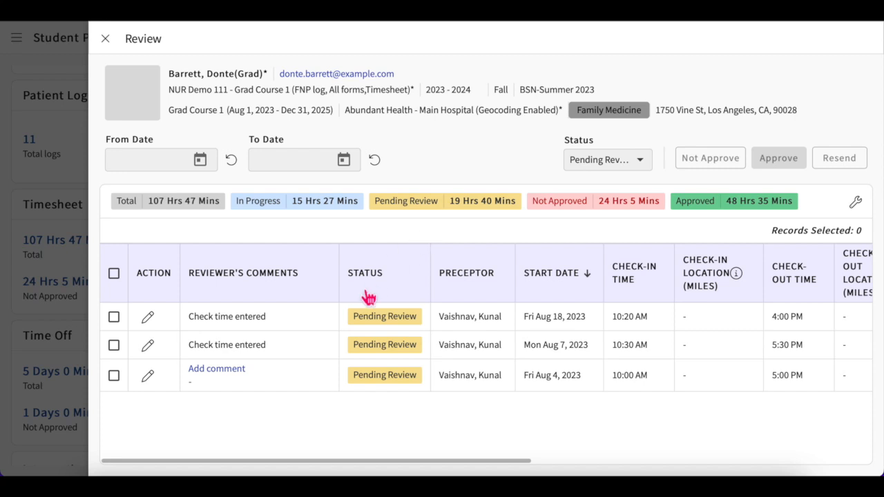
scroll(482, 343, right, 5)
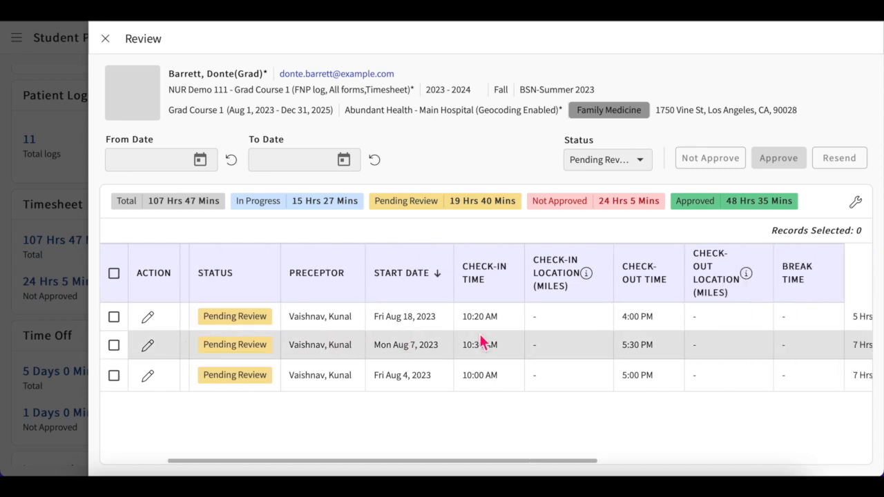
scroll(482, 343, left, 5)
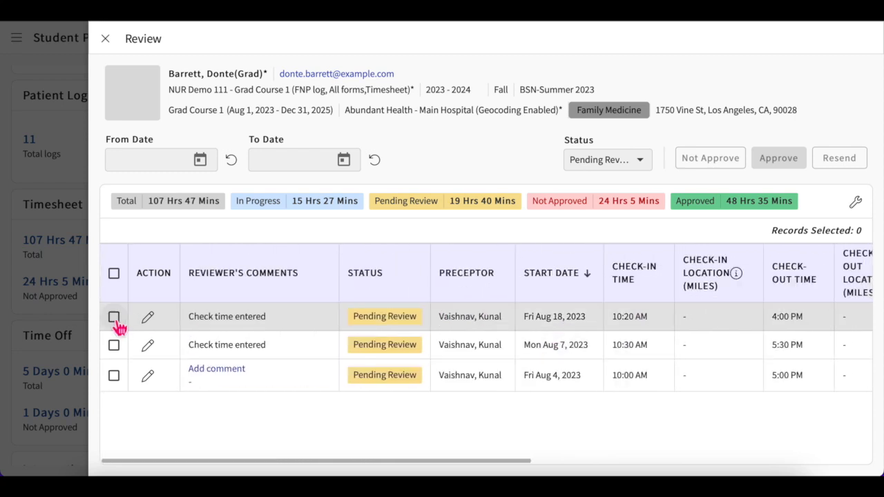
Step: Select the Aug 18 and Aug 7, 2023 timesheet entries, and clear both selections
click(114, 317)
click(113, 346)
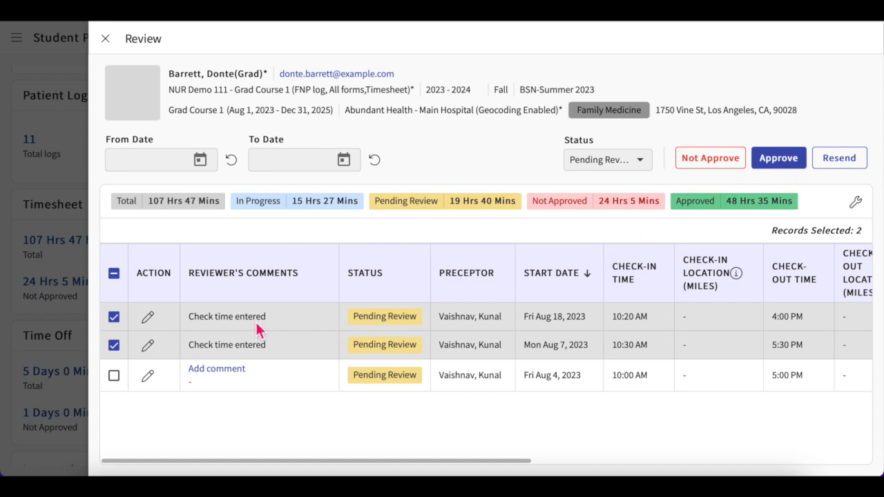
click(114, 317)
click(114, 345)
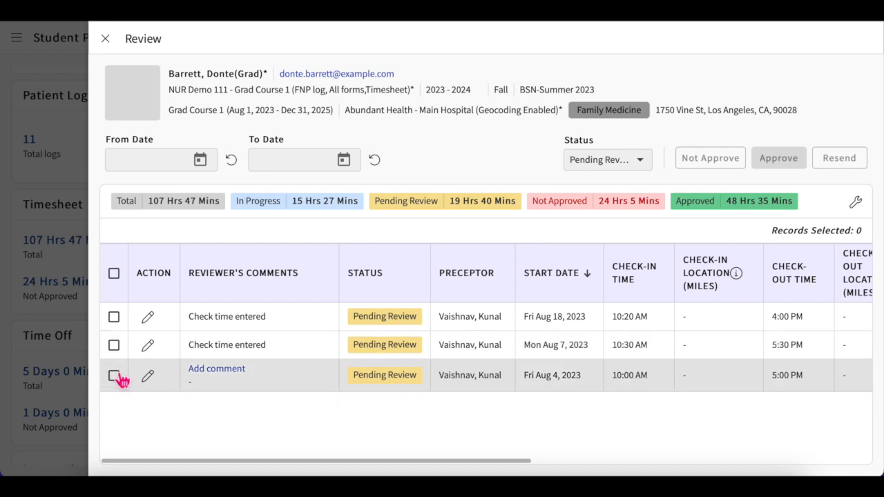
Step: Draft the comment "Check time entered" for the Aug 4, 2023 timesheet entry and discard it without saving
click(114, 375)
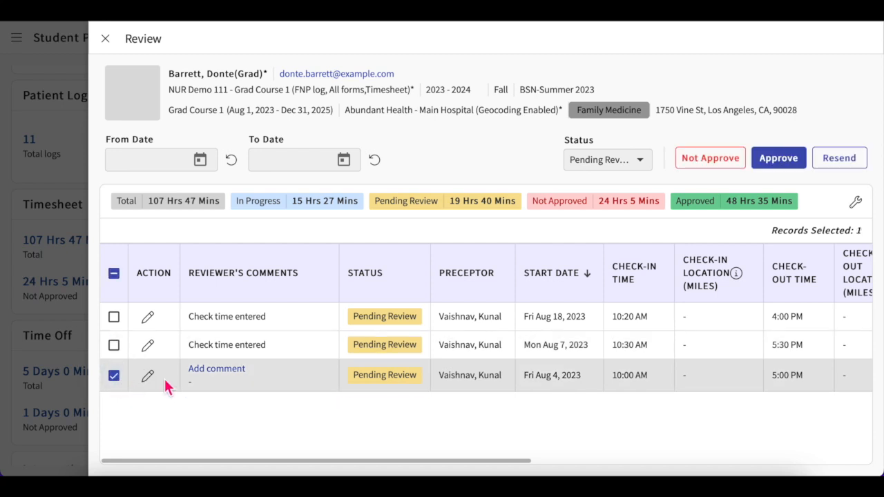
click(218, 370)
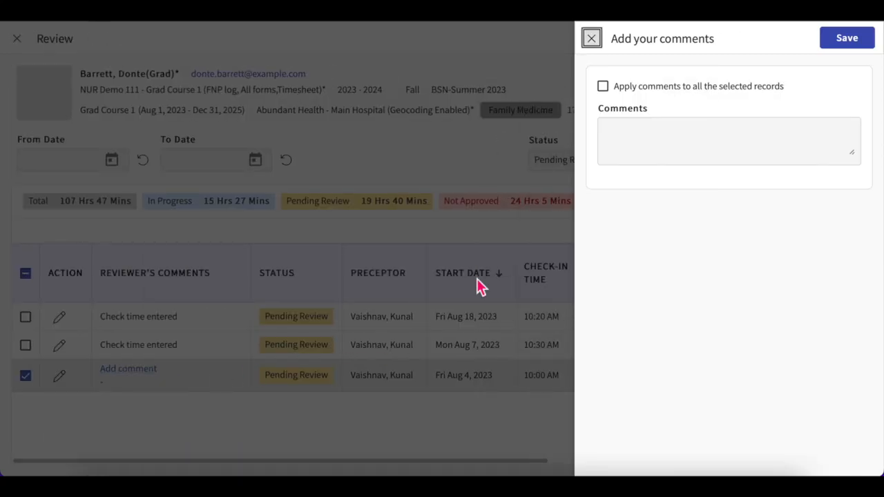
click(639, 145)
text(Check time entered)
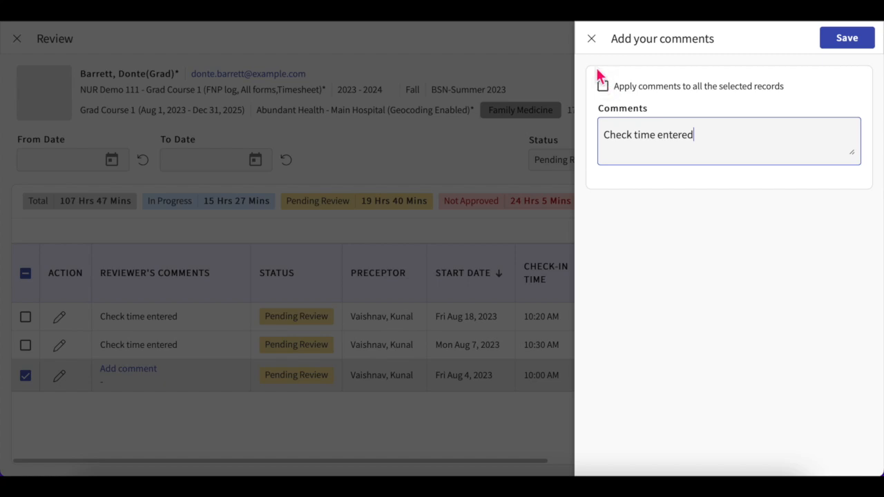
click(592, 40)
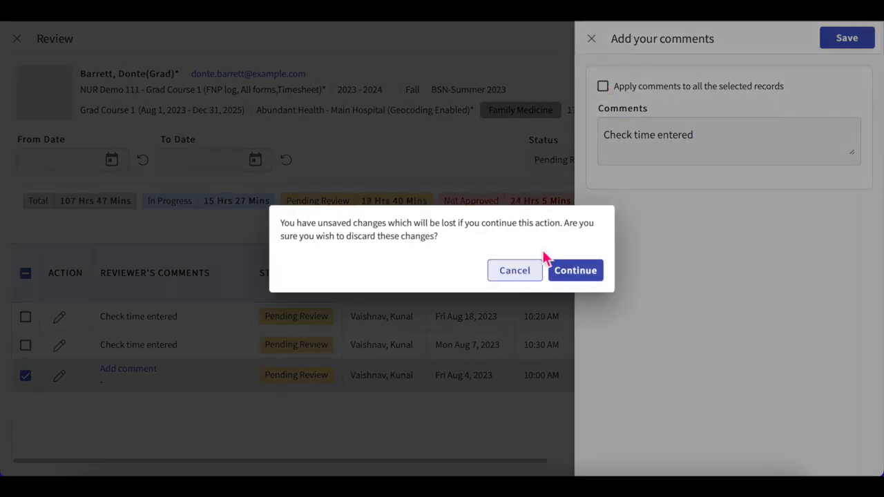
click(574, 276)
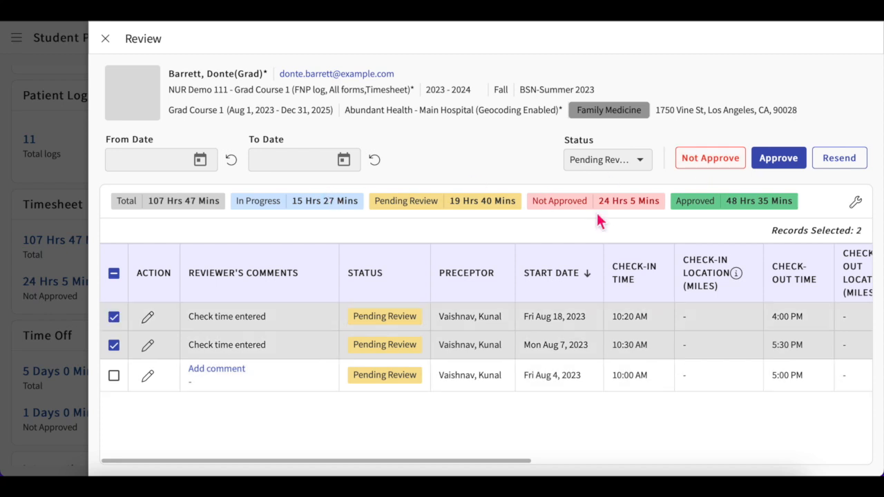
Step: View the audit log of the Aug 18, 2023 timesheet entry and close it
scroll(614, 303, right, 5)
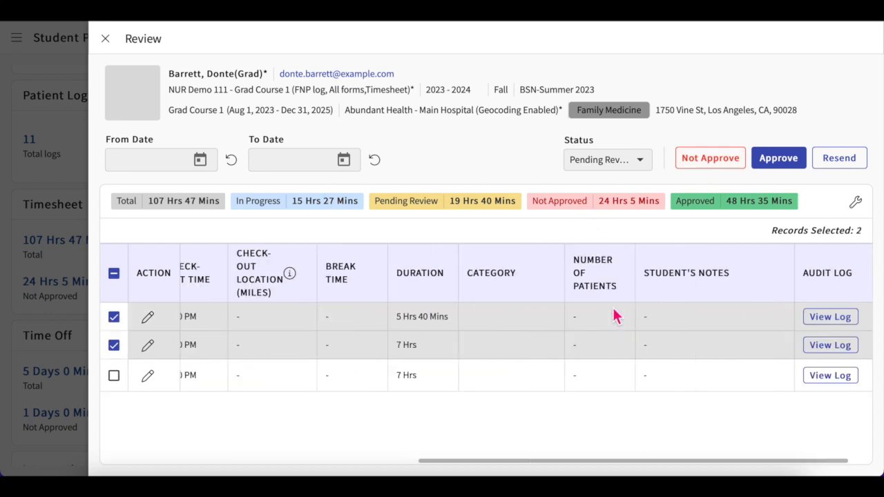
click(821, 322)
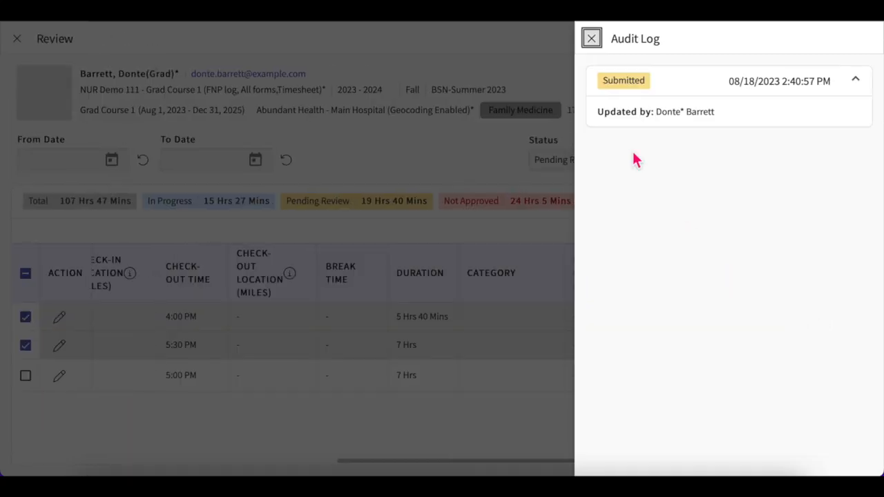
click(590, 38)
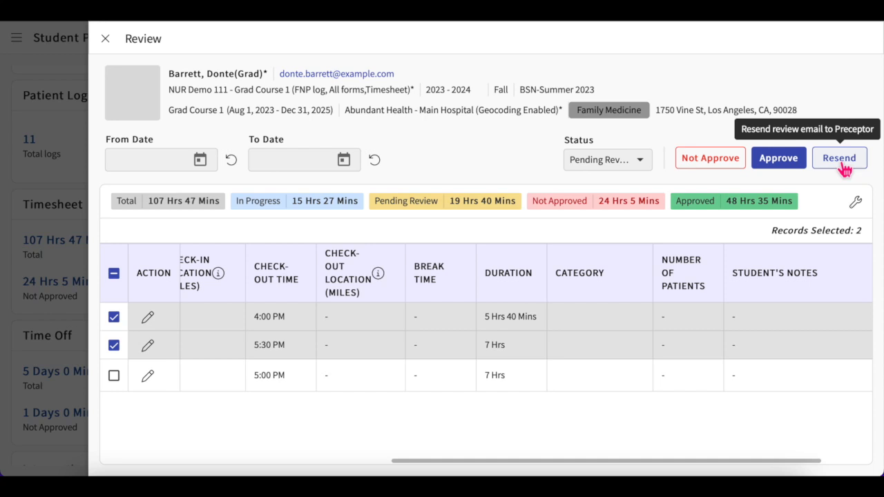
Step: In the timesheet's column settings, remove and re-add Break Time, and move Start Time below Check In Location Miles
click(857, 202)
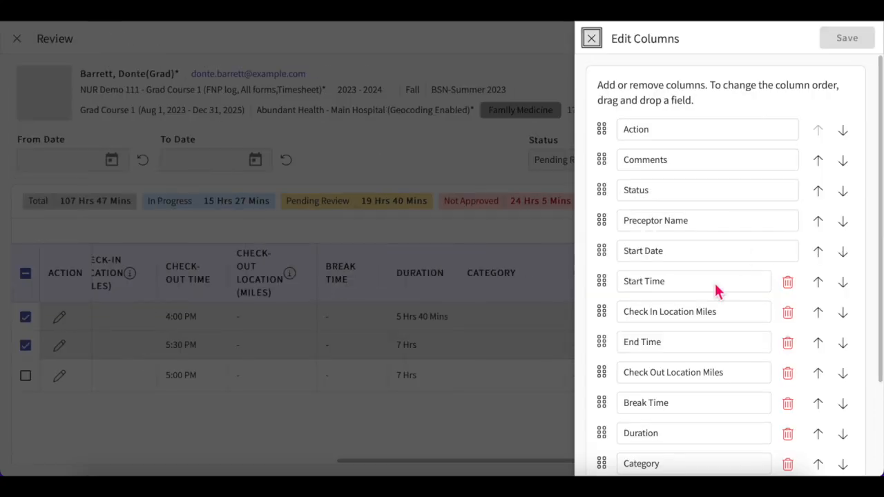
scroll(716, 290, down, 2)
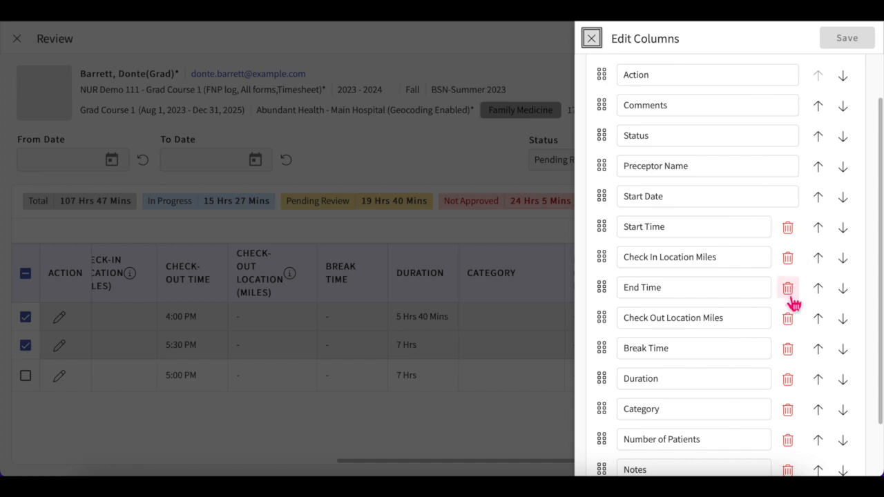
scroll(651, 318, down, 2)
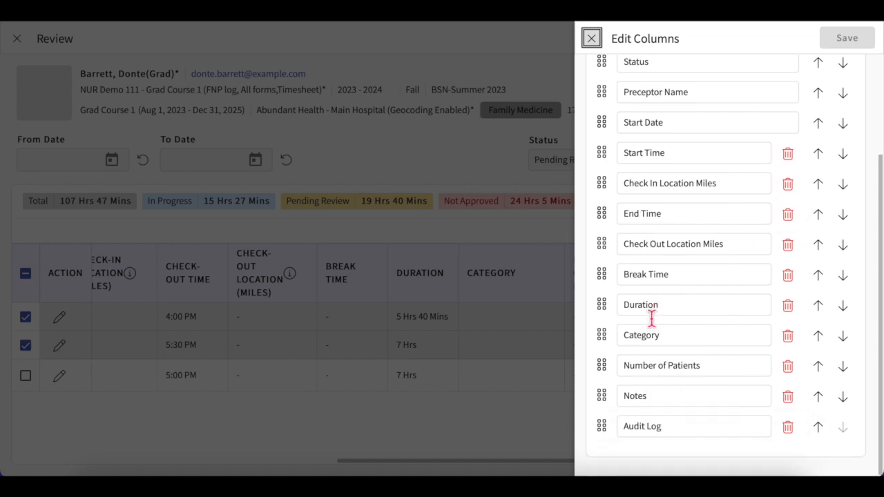
click(789, 288)
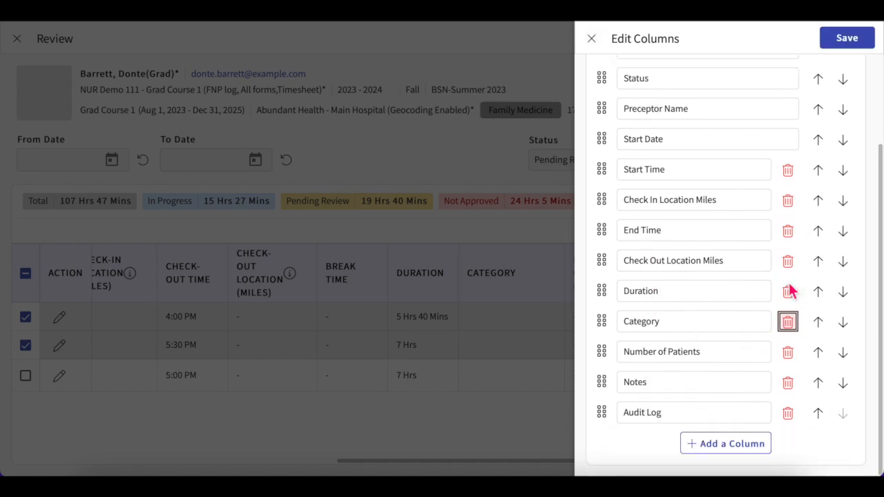
click(725, 444)
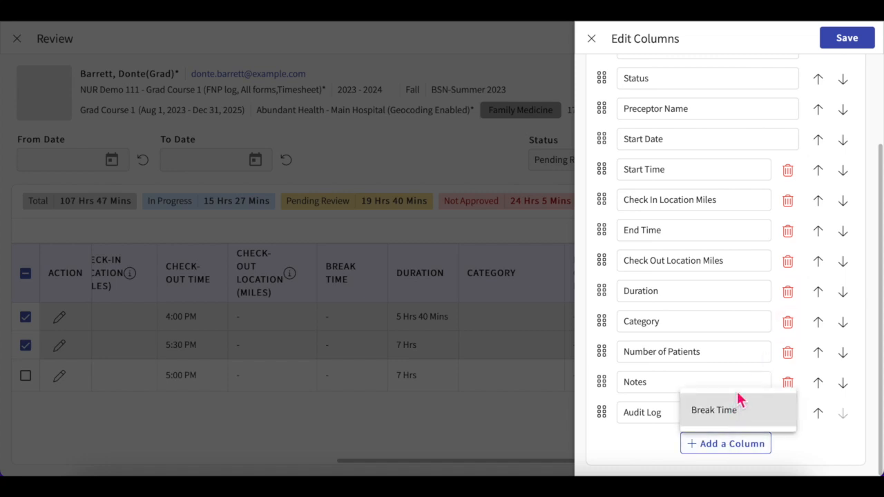
click(729, 414)
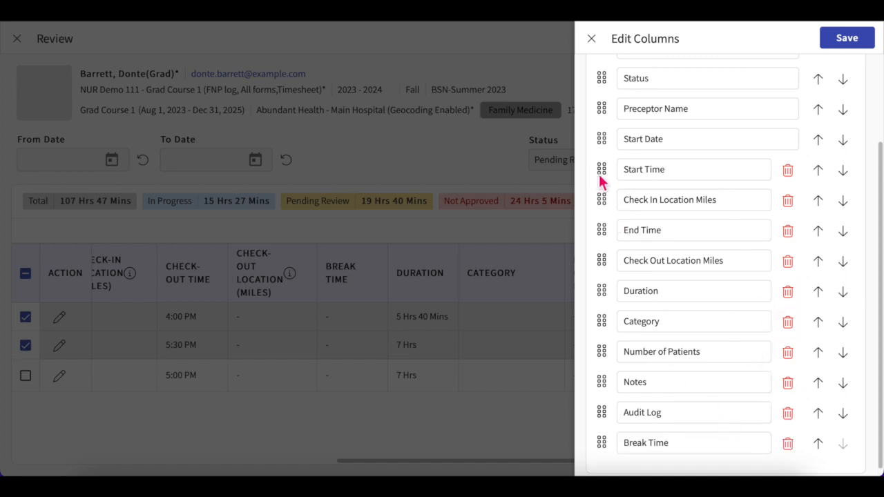
drag(605, 173, 601, 205)
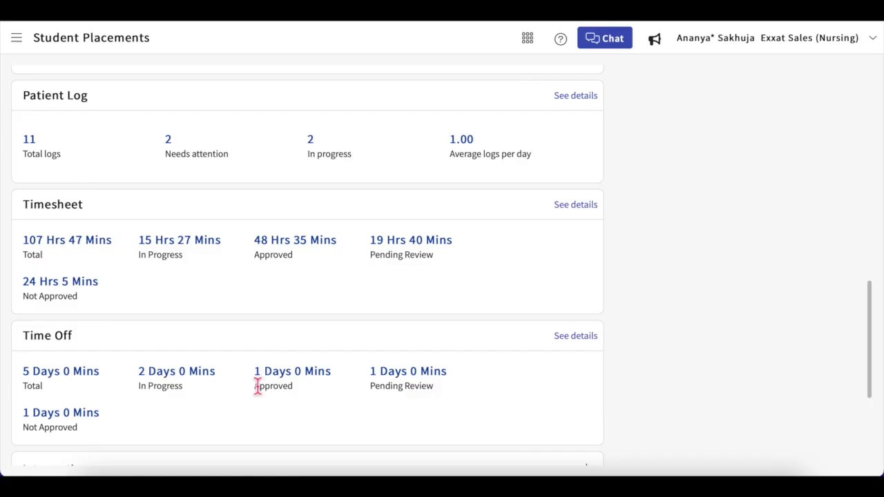
Step: Open the Time Off details and filter the records from March 4, 2024 to March 6, 2024
scroll(257, 387, down, 3)
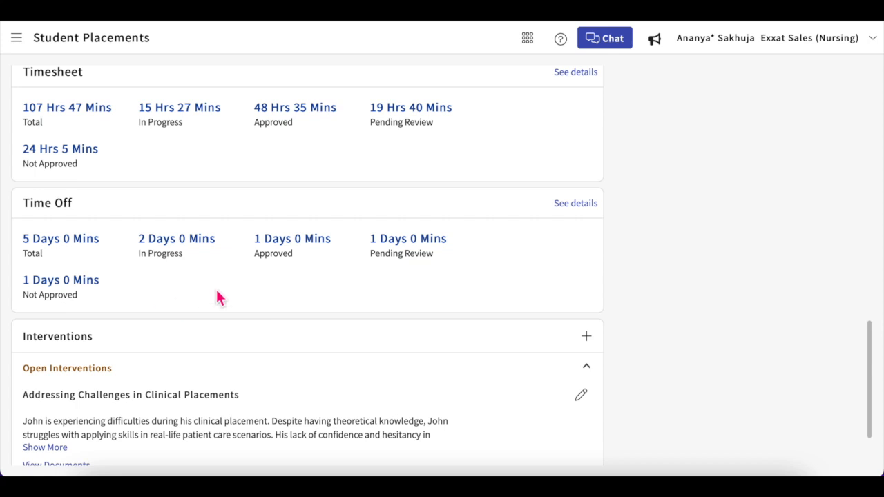
click(578, 204)
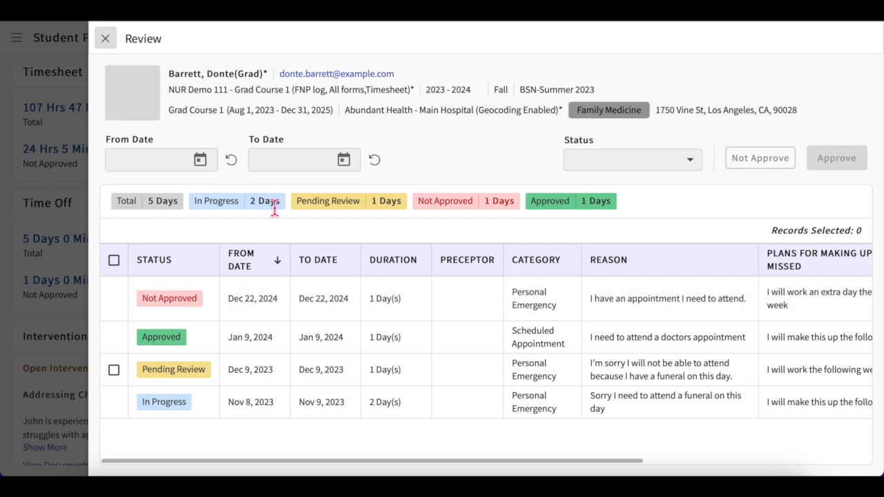
click(201, 166)
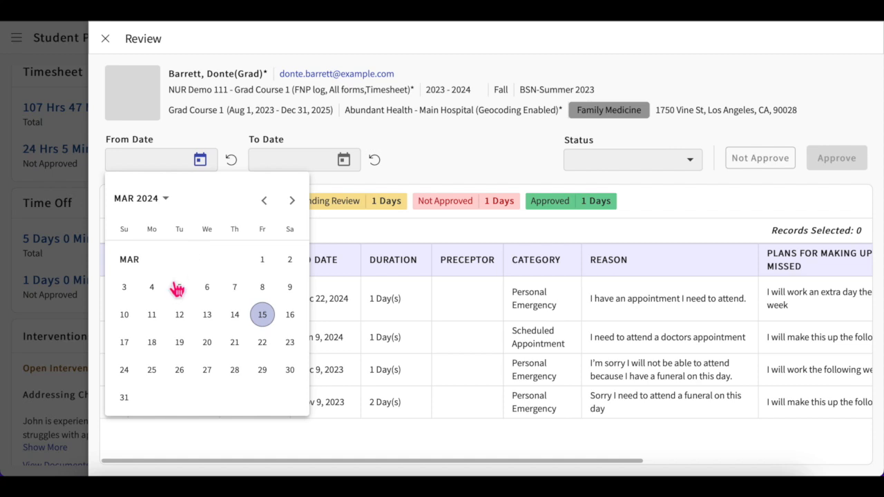
click(150, 297)
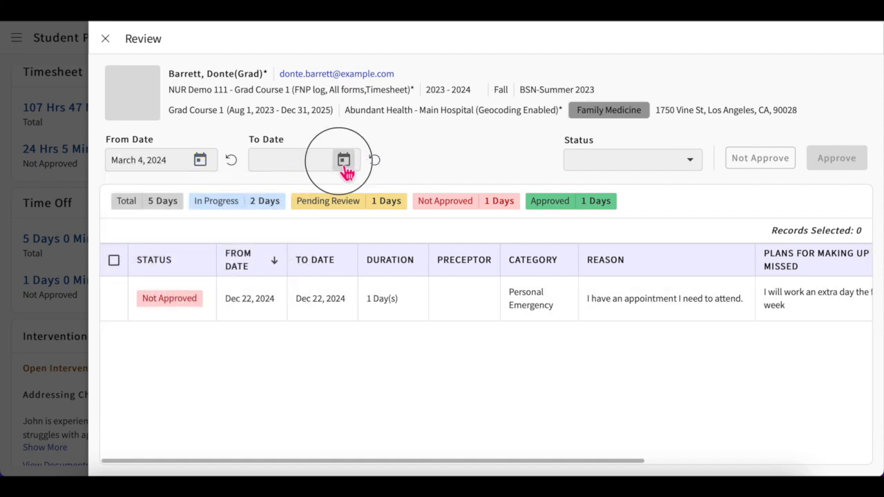
click(343, 159)
click(350, 286)
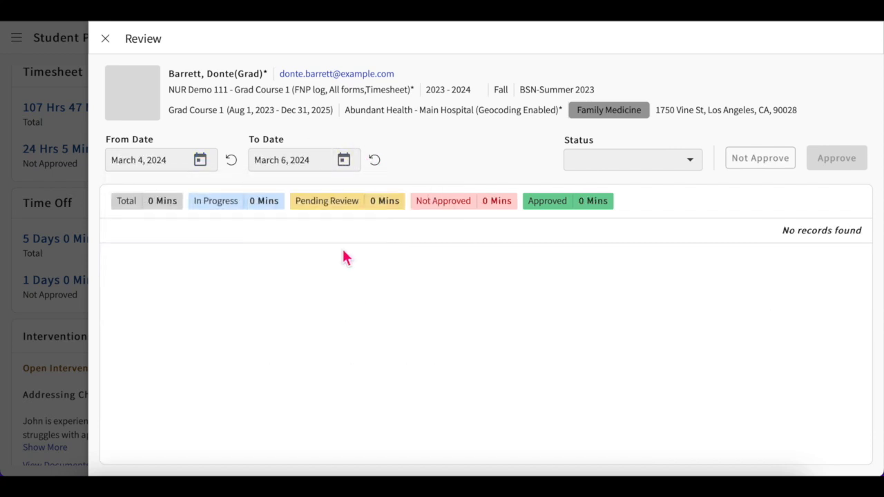
Step: Reset both date filters of the time off records and filter them by Pending Review status
click(374, 160)
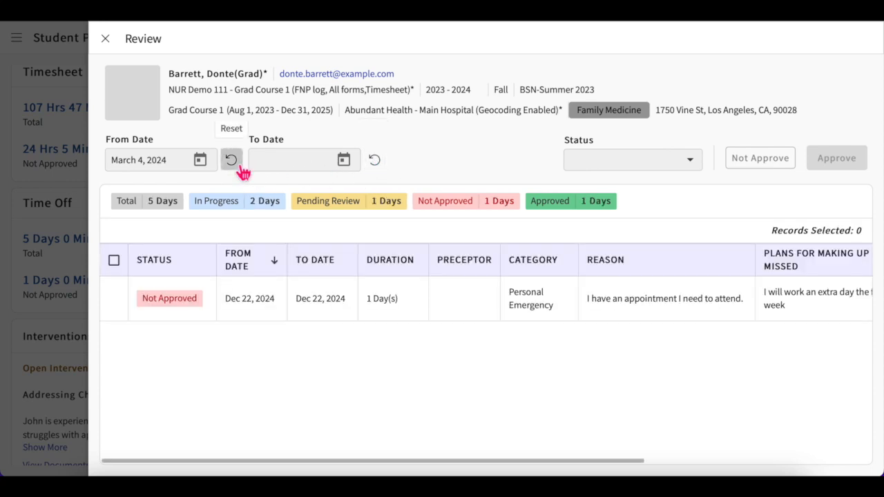
click(230, 159)
click(696, 161)
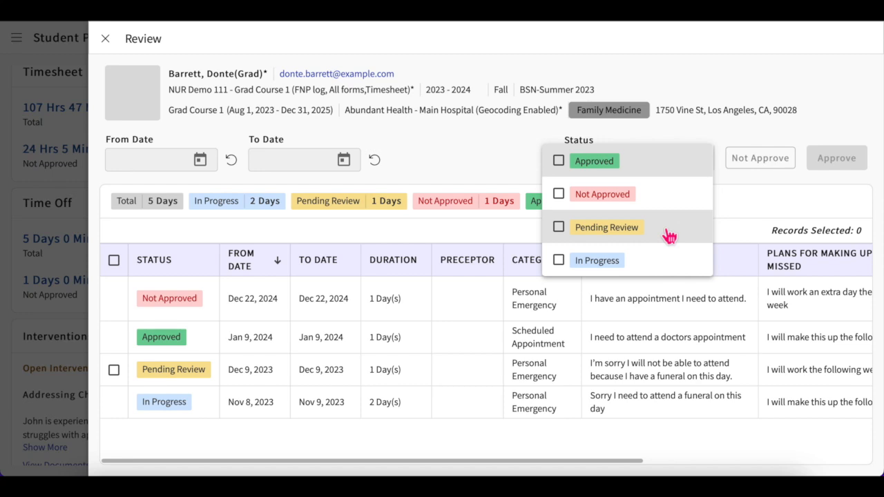
click(666, 235)
click(520, 165)
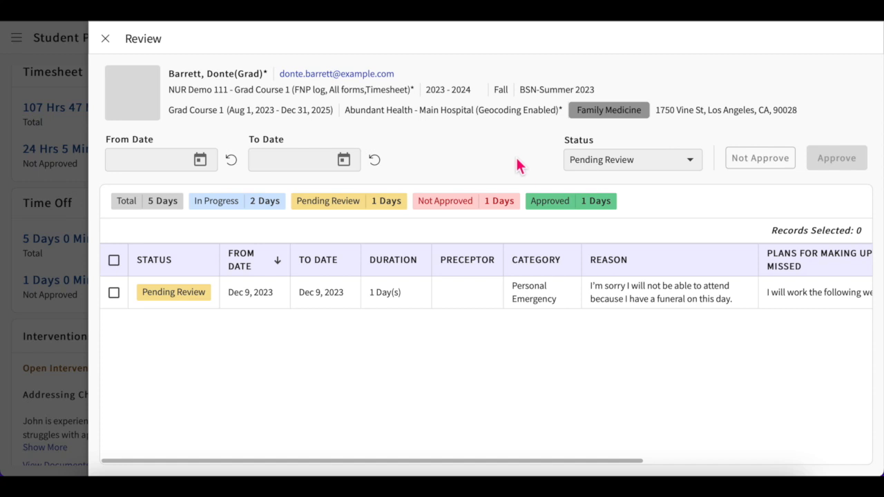
Step: Examine the pending time off record's reason, make-up plan and comment columns, and view its attached document
scroll(436, 293, right, 5)
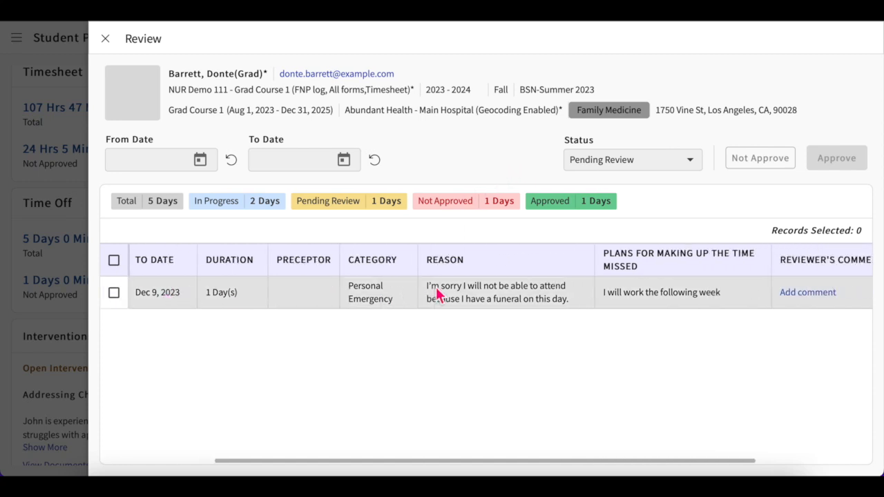
scroll(437, 292, left, 2)
scroll(438, 293, right, 5)
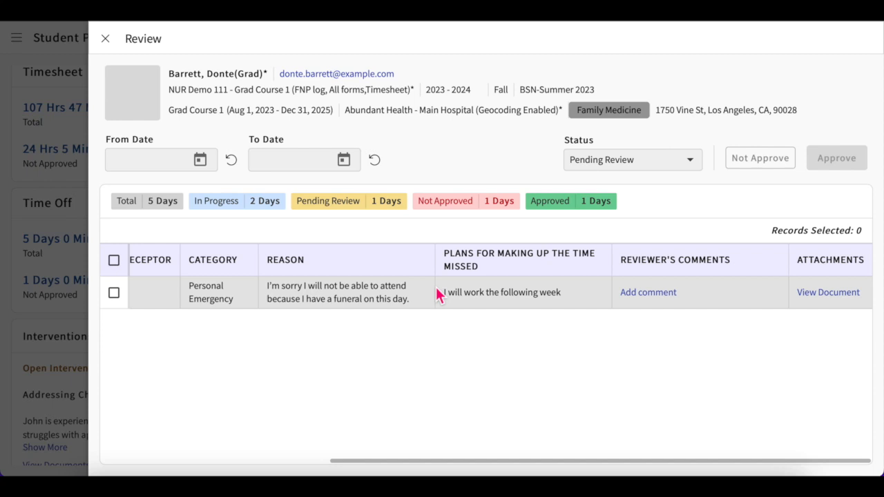
click(819, 297)
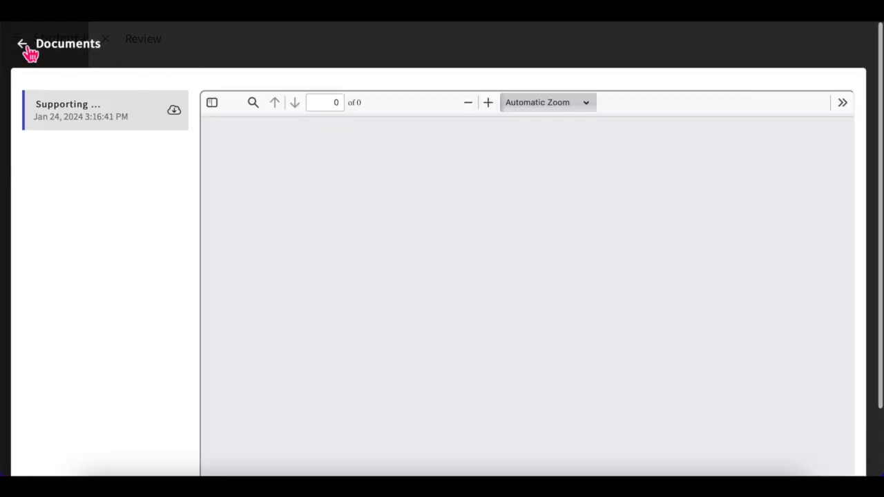
click(23, 45)
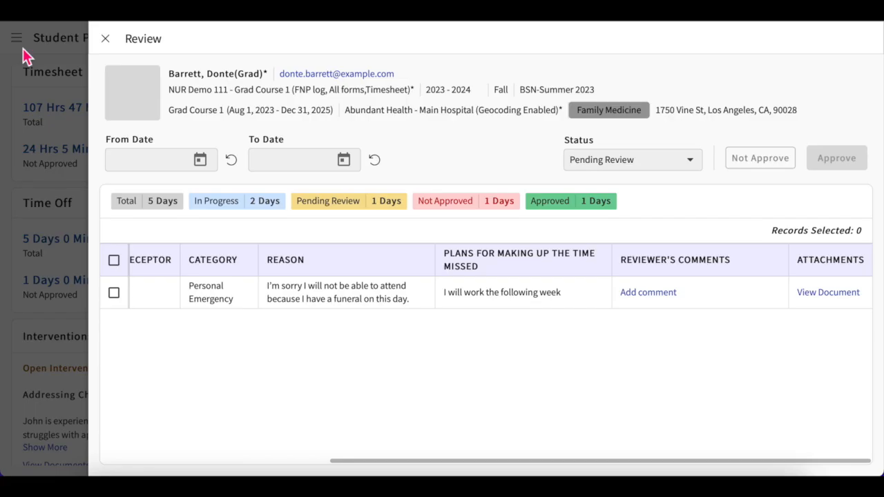
Step: Select the Dec 9, 2023 time off record and view its comment form and apply-to-all option without adding a comment
scroll(430, 298, left, 6)
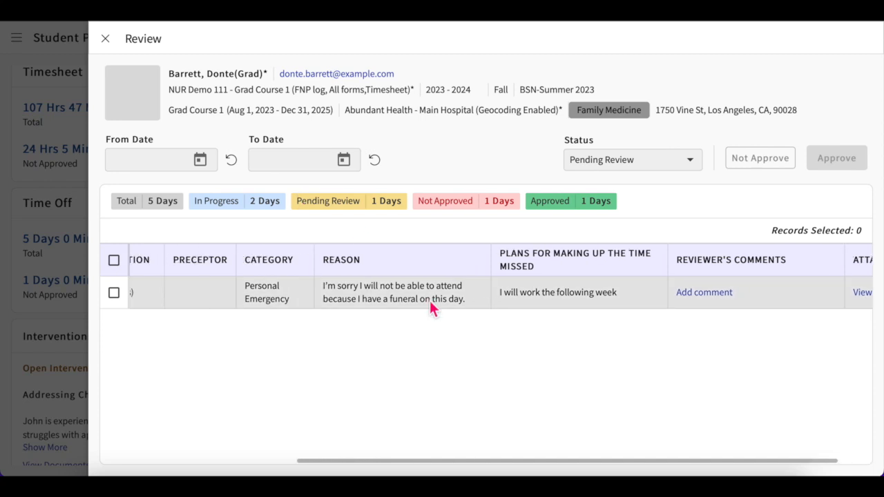
click(116, 295)
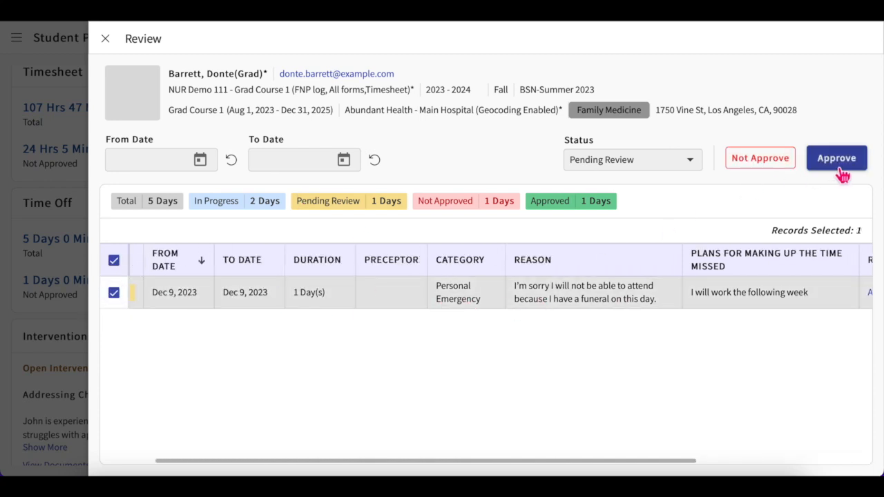
scroll(612, 278, right, 5)
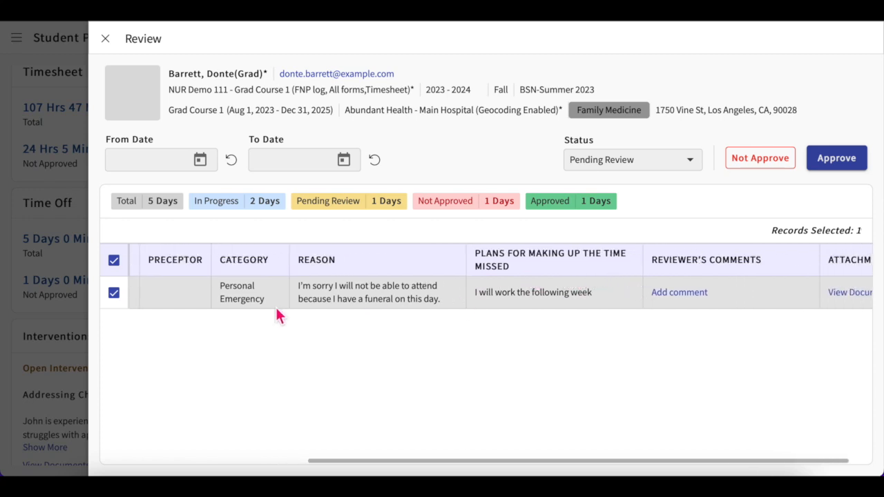
click(675, 294)
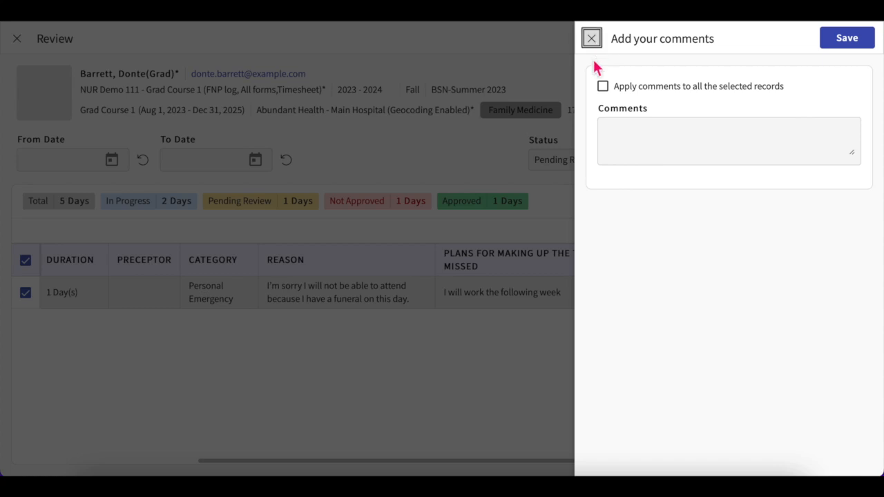
click(603, 87)
click(603, 87)
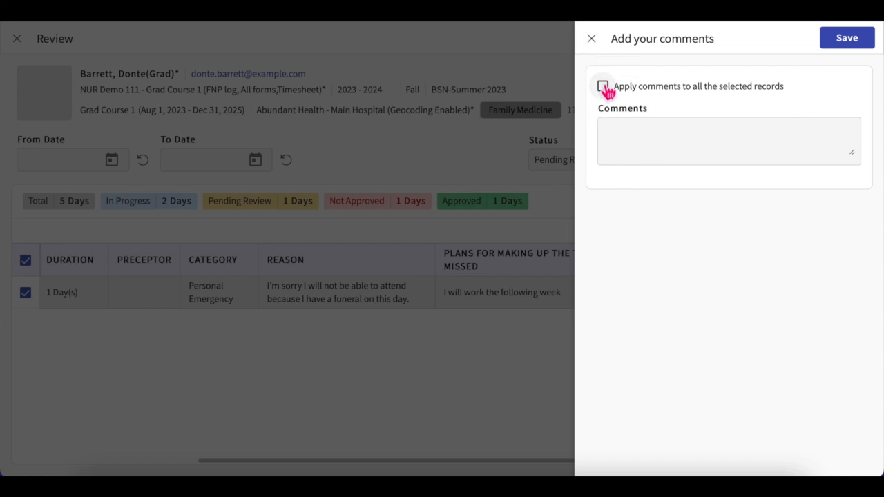
click(591, 40)
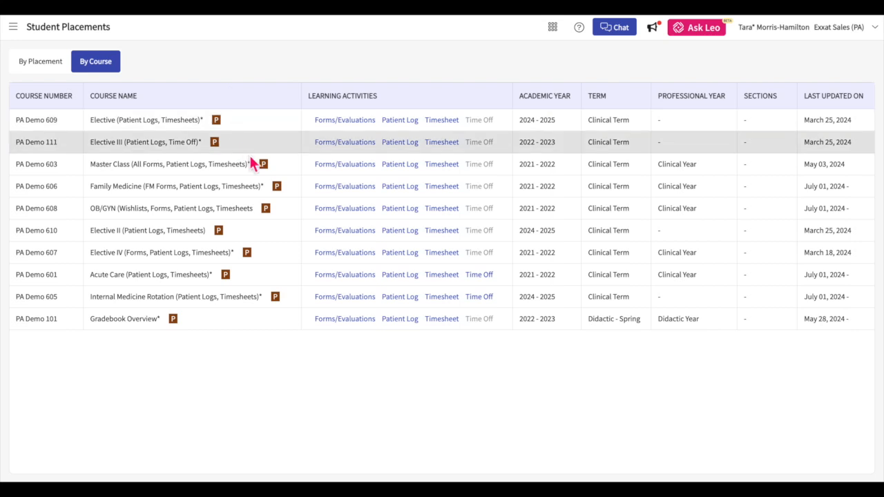
Step: Open the forms and evaluations of PA Demo 603 Master Class and expand Rotation 12
click(370, 166)
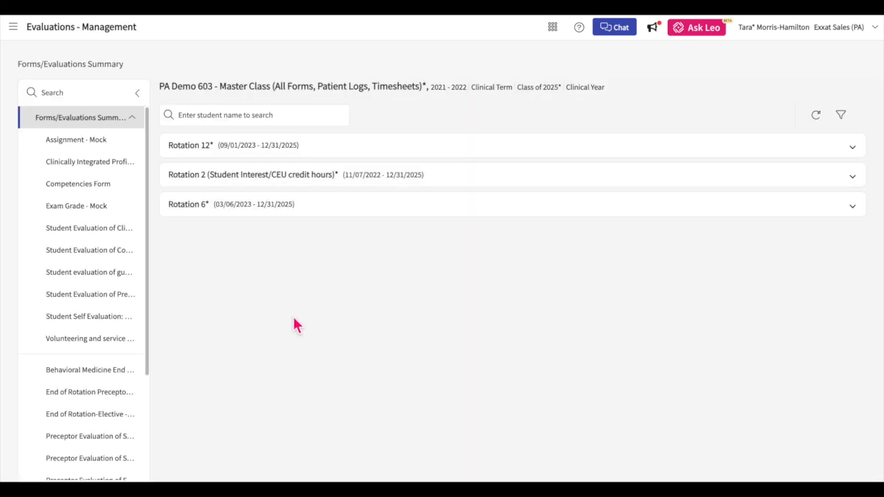
click(322, 159)
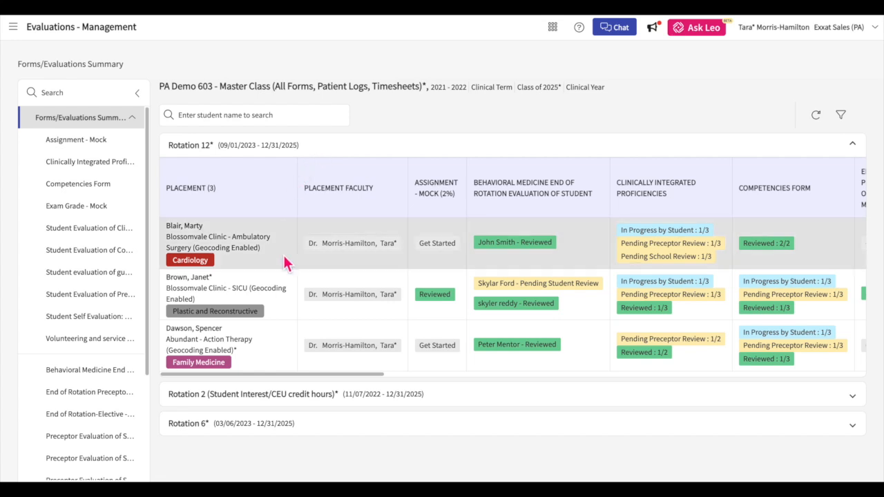
Step: Expand Rotation 2 and examine the form and evaluation status columns for the Rotation 12 placements
click(254, 398)
scroll(256, 403, down, 2)
scroll(256, 403, up, 2)
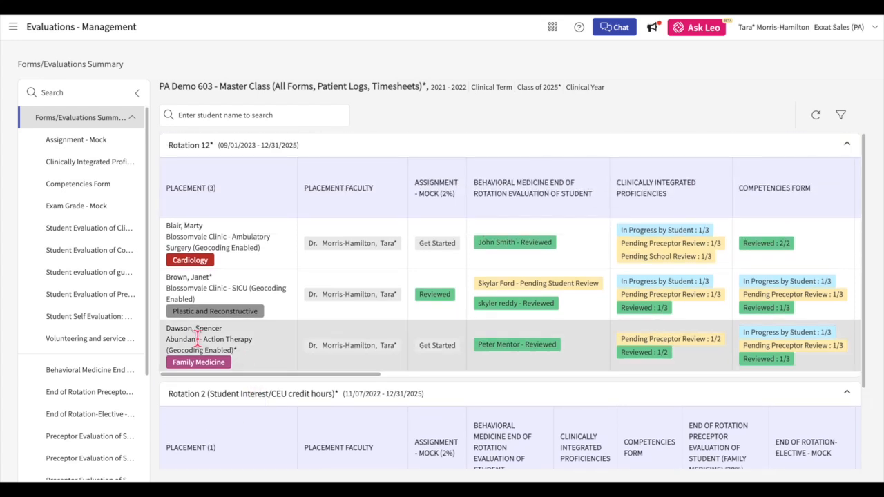
scroll(253, 335, right, 10)
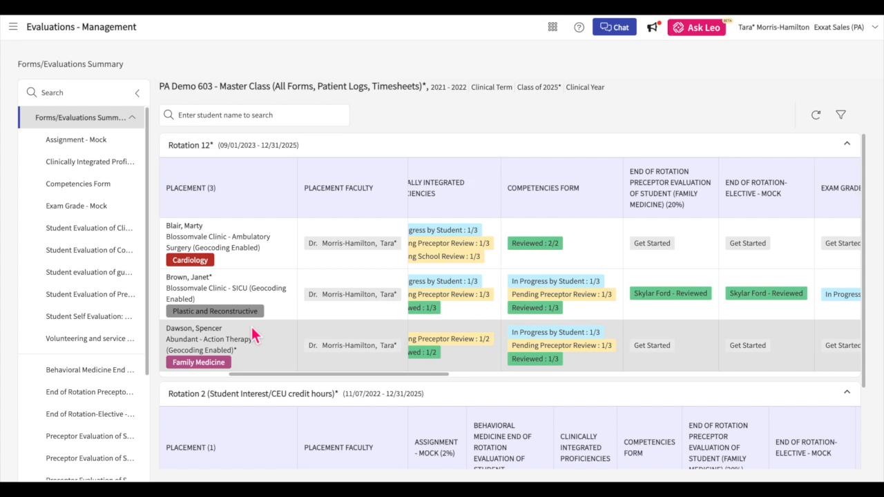
scroll(253, 335, right, 5)
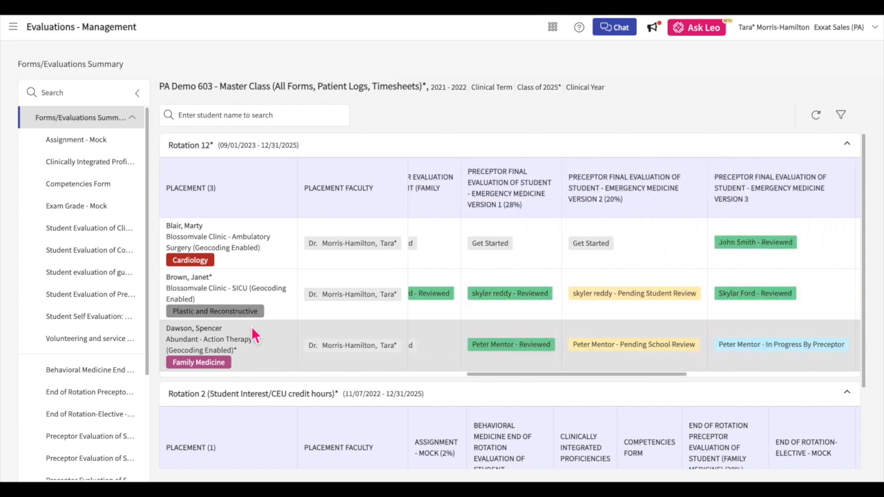
scroll(254, 335, right, 2)
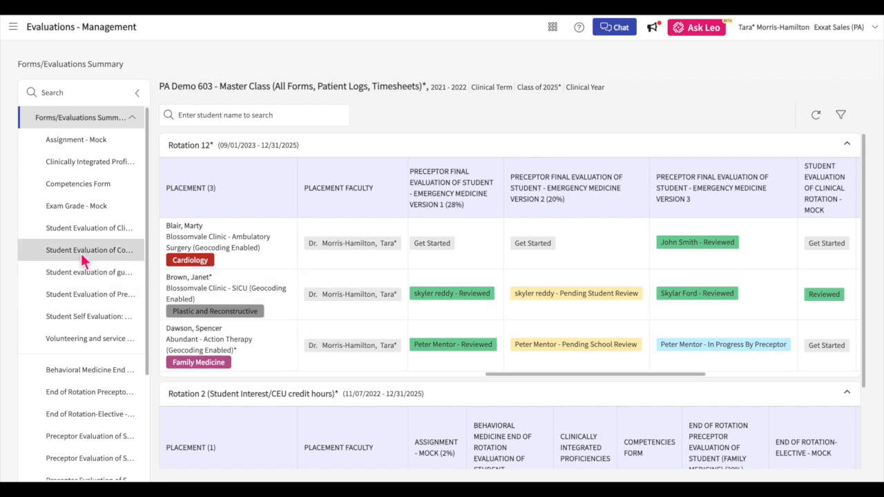
Step: Open the Student Evaluation of Clinical Rotation - Mock form and expand its Rotation 12 placements
click(92, 232)
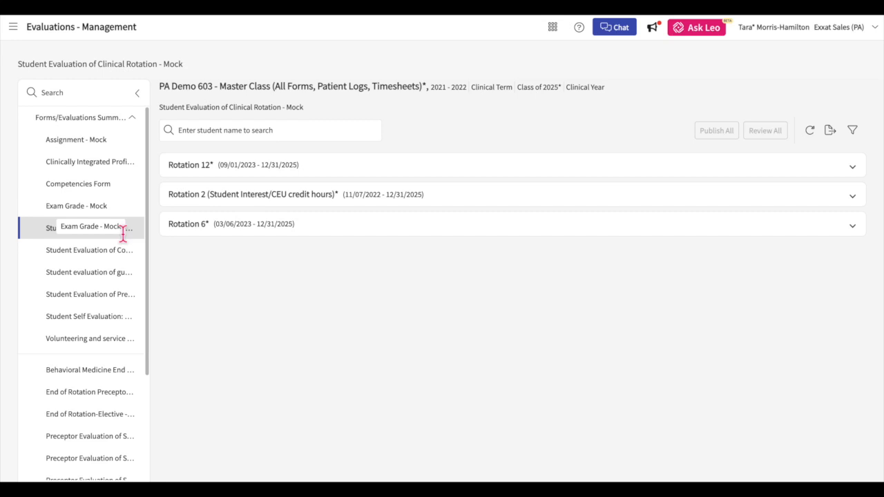
click(238, 172)
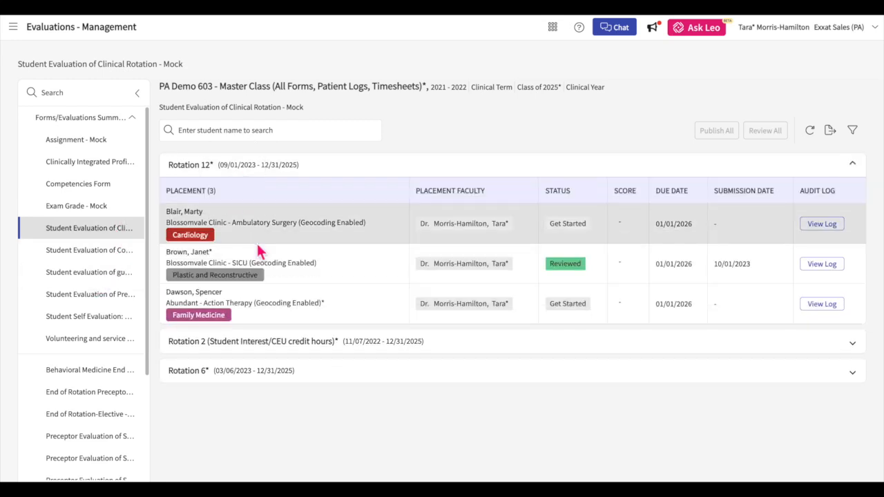
scroll(103, 302, down, 1)
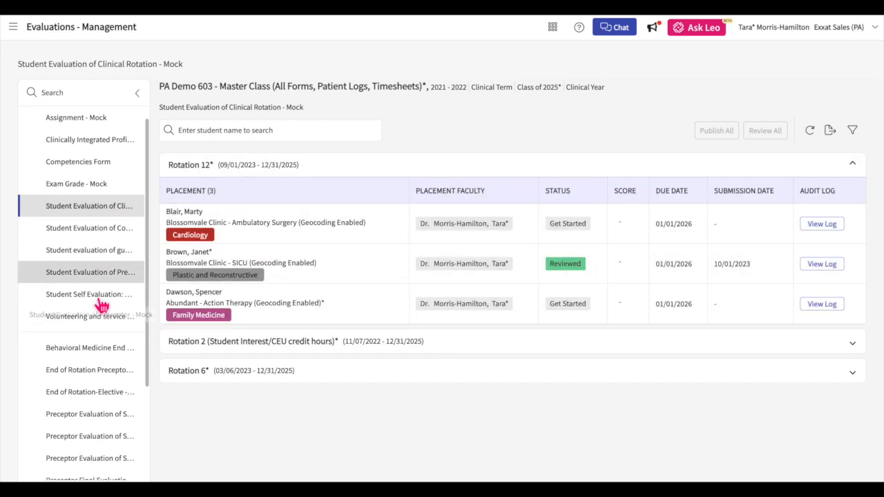
scroll(102, 304, down, 1)
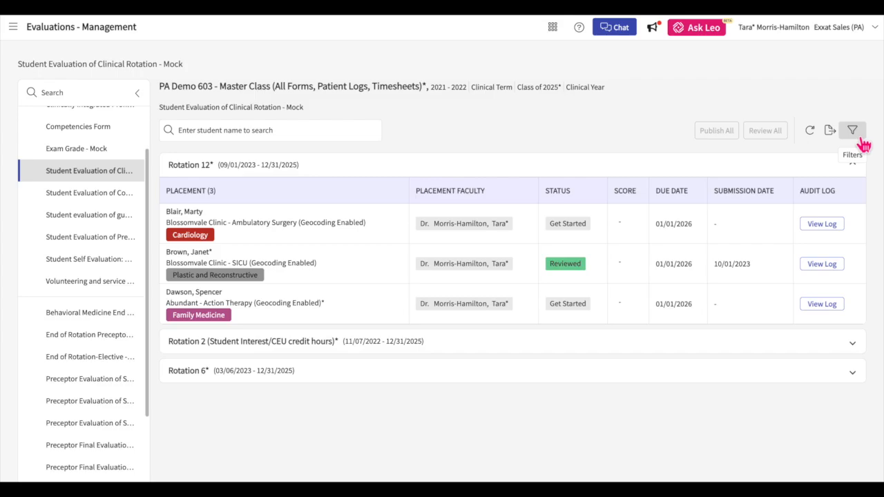
Step: View the available placement filters without applying any, search the placements by a student's last name, and clear the search
click(856, 136)
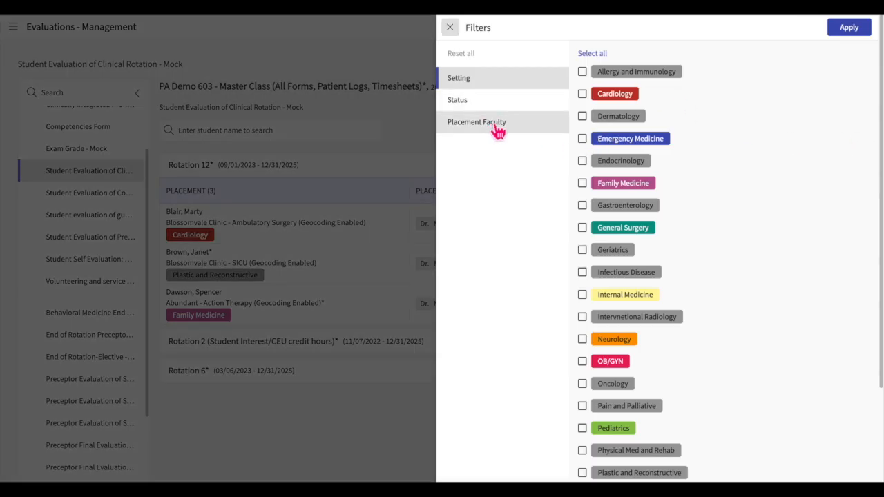
click(451, 32)
click(244, 133)
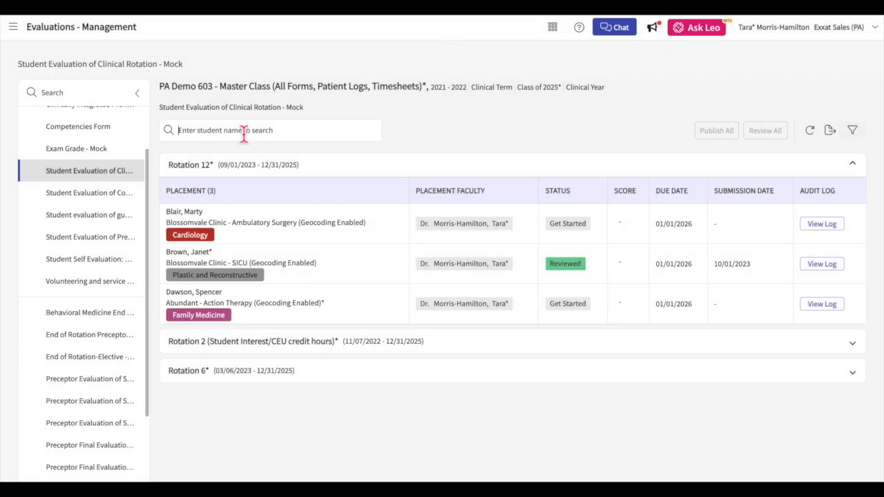
text(brown)
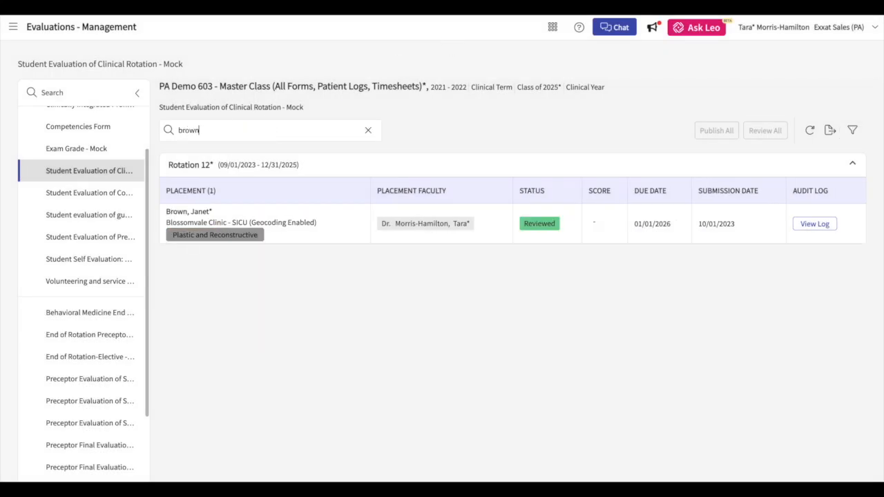
click(371, 132)
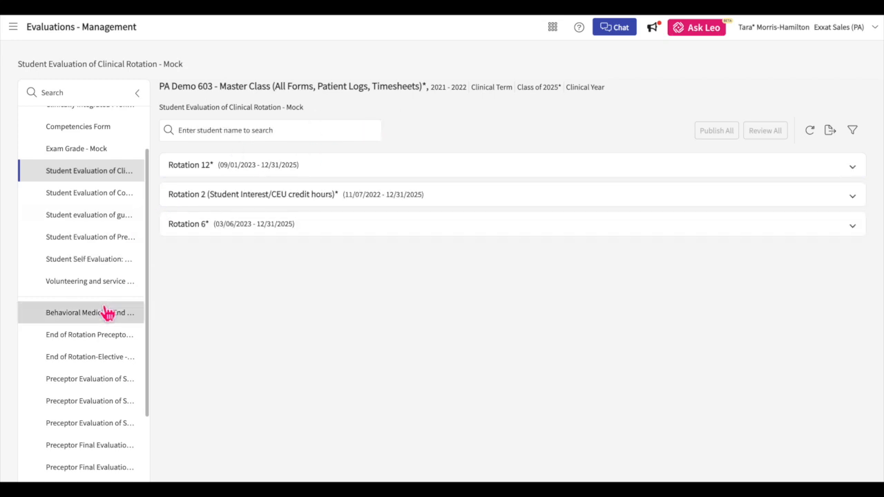
Step: Look through the course's list of forms and evaluations and open Forms/Evaluations Distribution
scroll(138, 298, down, 1)
scroll(138, 298, down, 1)
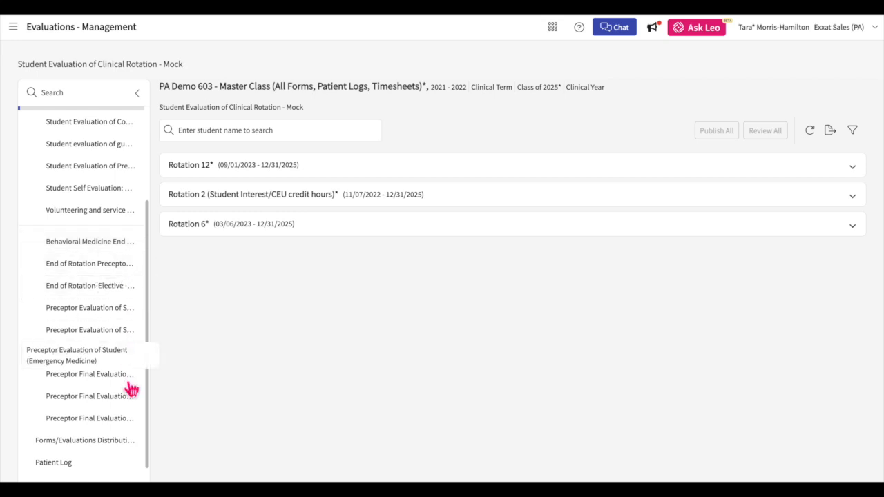
scroll(122, 276, up, 3)
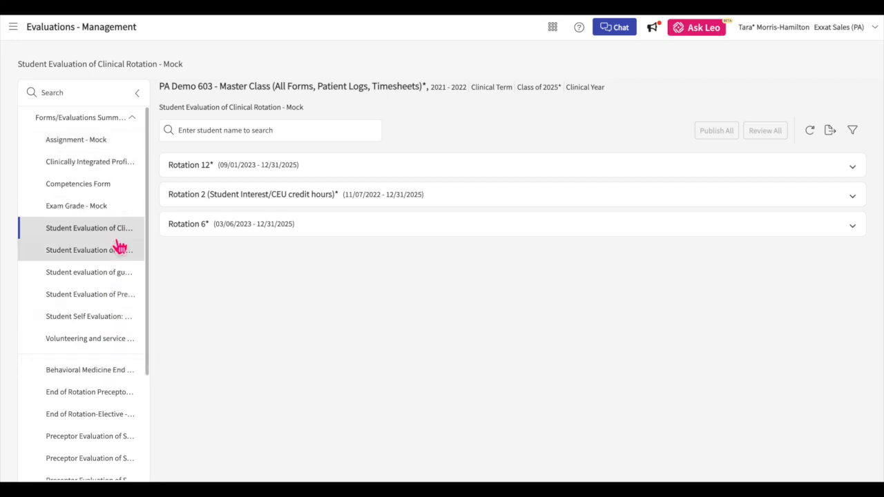
scroll(120, 246, down, 1)
scroll(120, 246, down, 3)
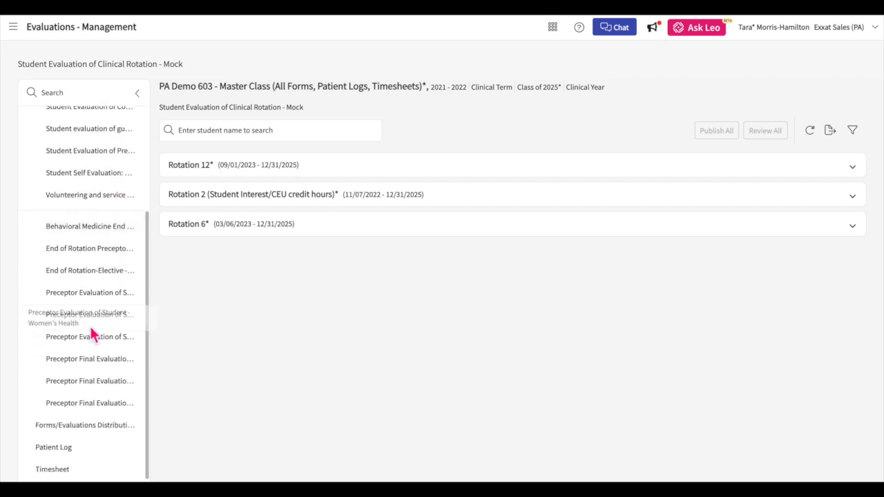
click(69, 428)
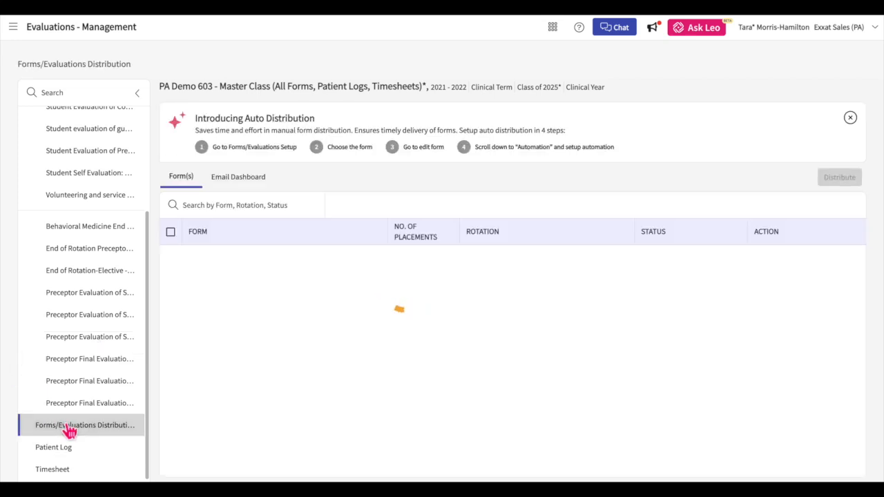
Step: Initiate distribution from End of Rotation Preceptor Evaluation of Student (Family Medicine) and clear the form search to list all forms
click(88, 250)
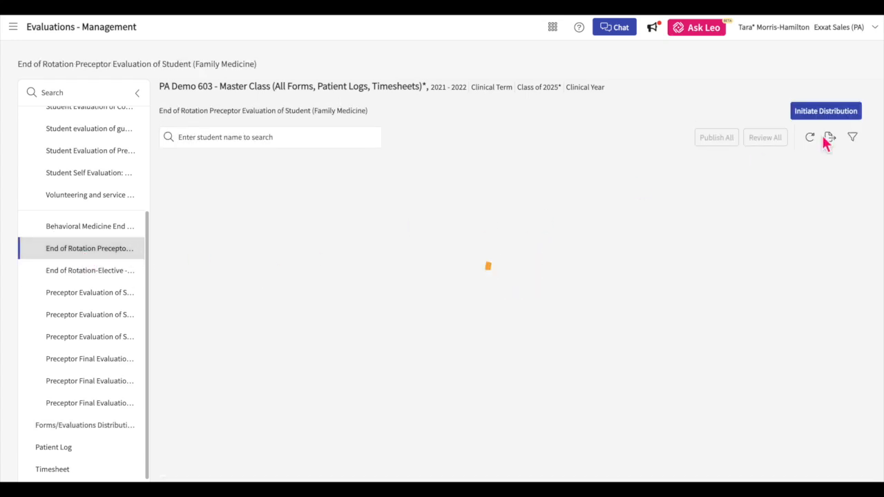
click(828, 114)
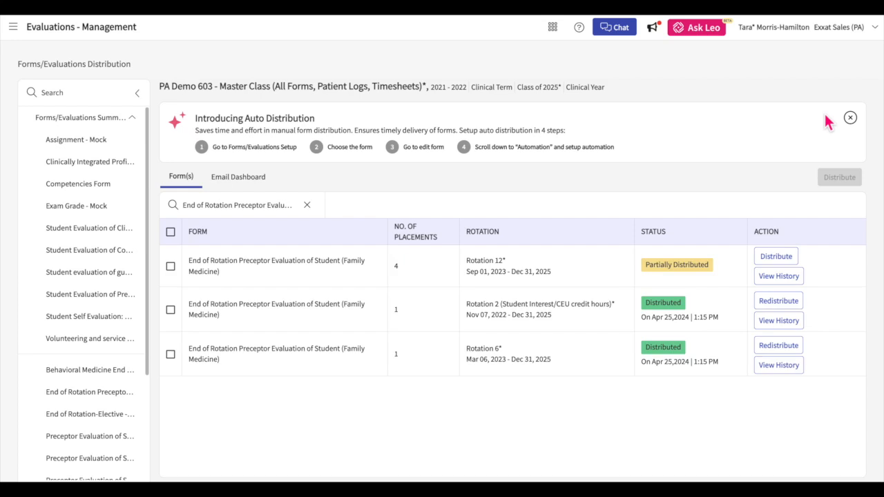
click(306, 206)
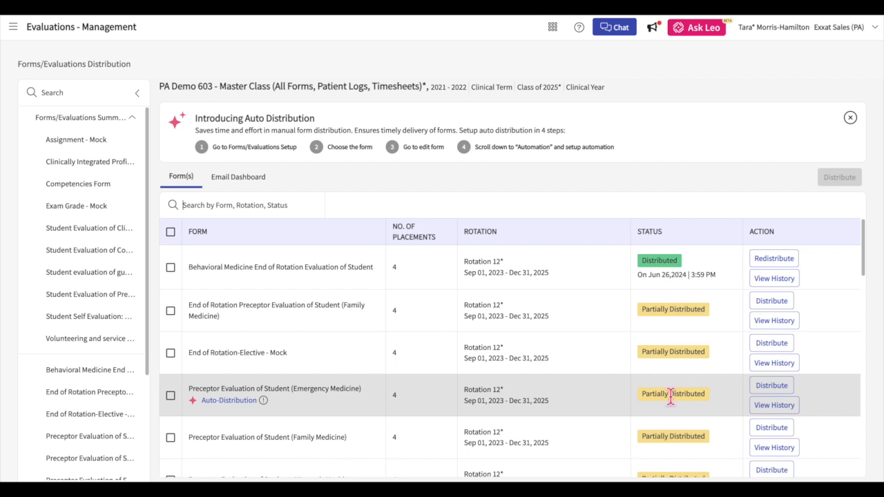
Step: Examine the distribution status and available actions of the forms across the rotations
scroll(671, 397, down, 1)
scroll(670, 397, up, 1)
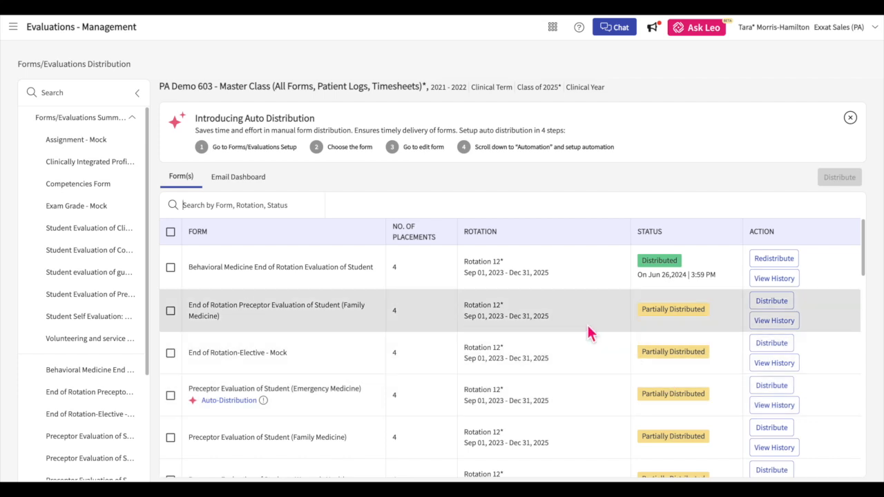
scroll(589, 333, down, 5)
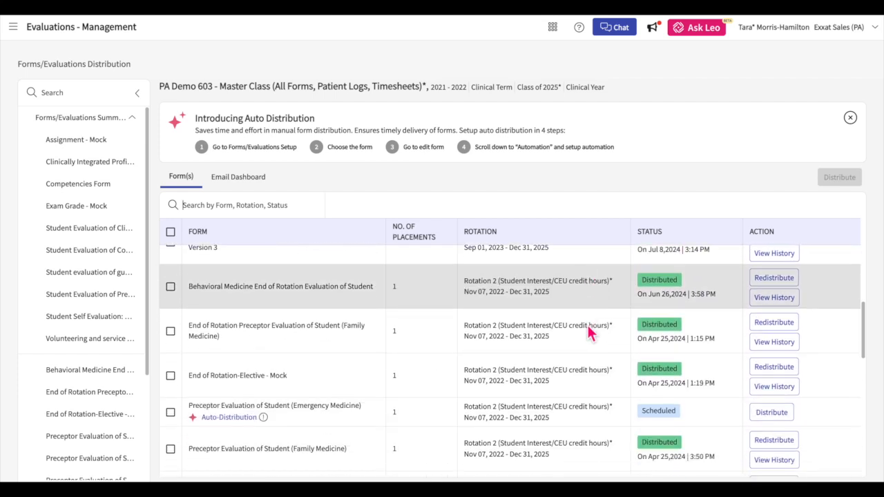
scroll(589, 333, down, 1)
scroll(590, 334, up, 5)
scroll(589, 334, up, 3)
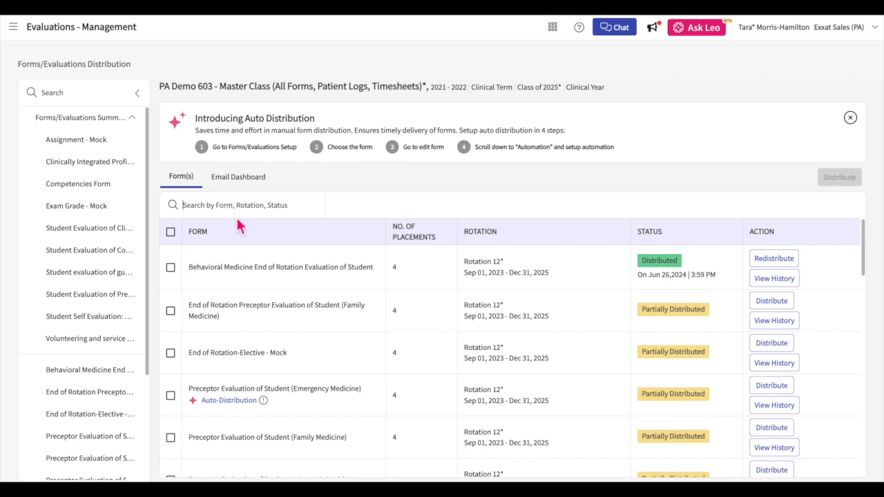
Step: Start distributing Rotation 12's End of Rotation Preceptor Evaluation (Family Medicine) and End of Rotation-Elective - Mock forms to preceptors added by school and by student
click(172, 313)
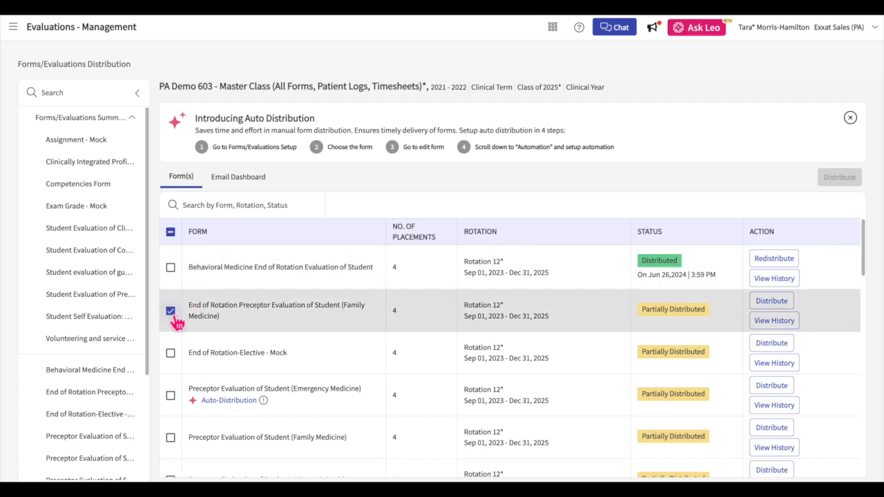
click(170, 354)
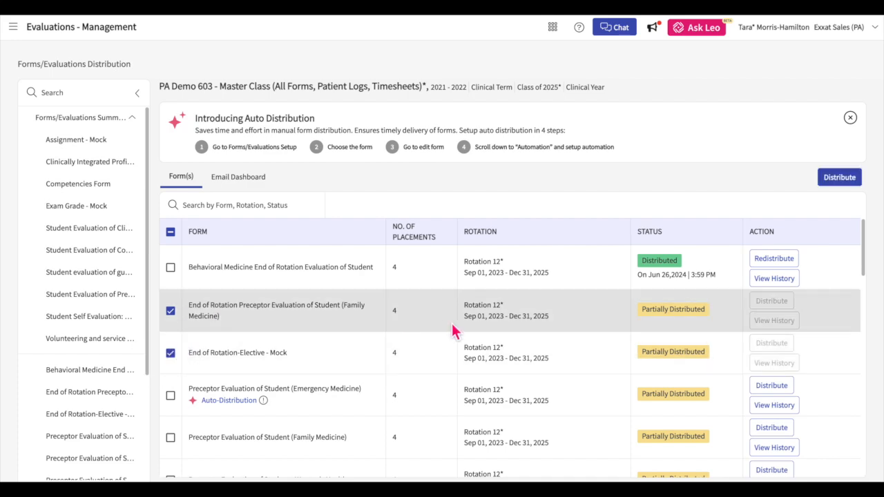
click(836, 181)
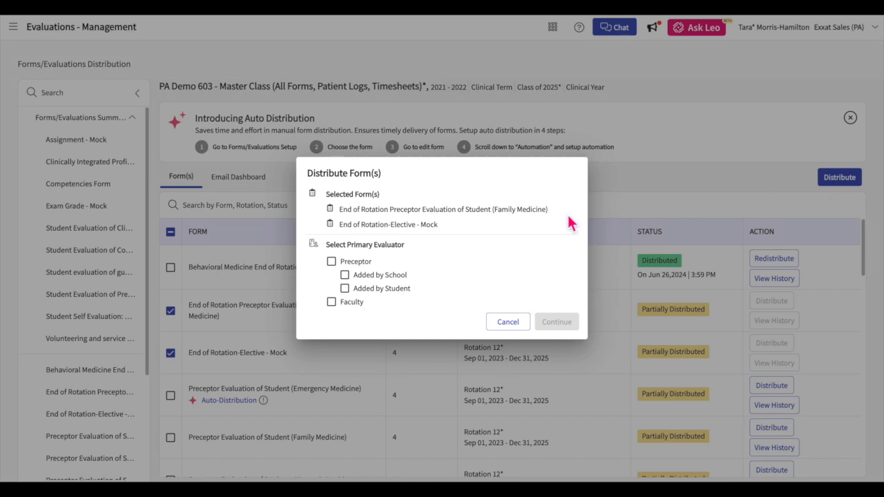
click(377, 277)
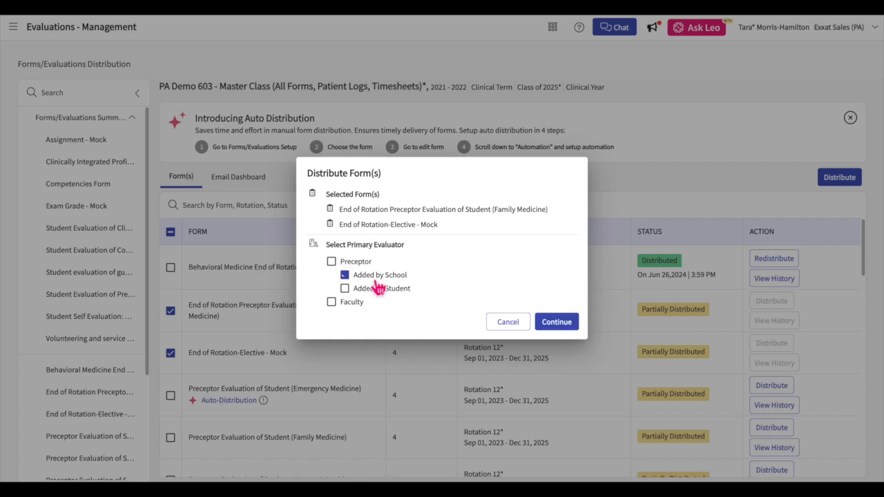
click(378, 289)
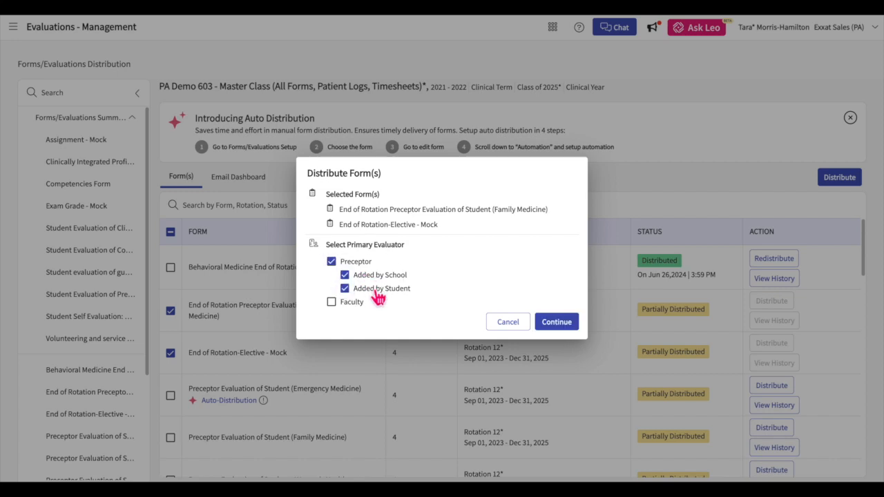
click(573, 335)
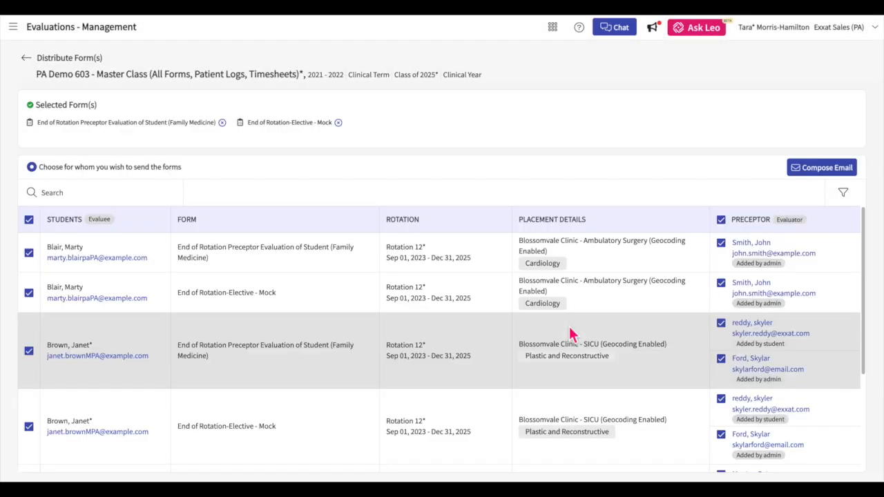
Step: Review the students and preceptors receiving the forms, search them by a student's last name, and clear the search
scroll(142, 359, down, 3)
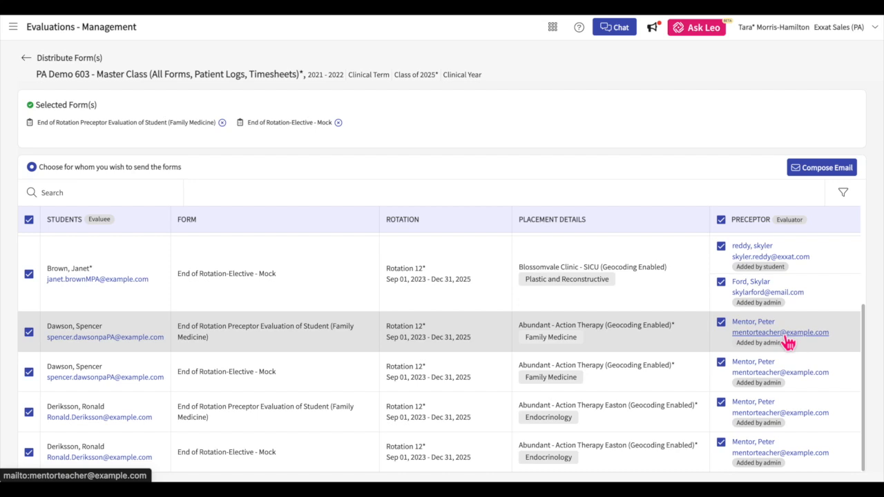
click(64, 197)
text(brown)
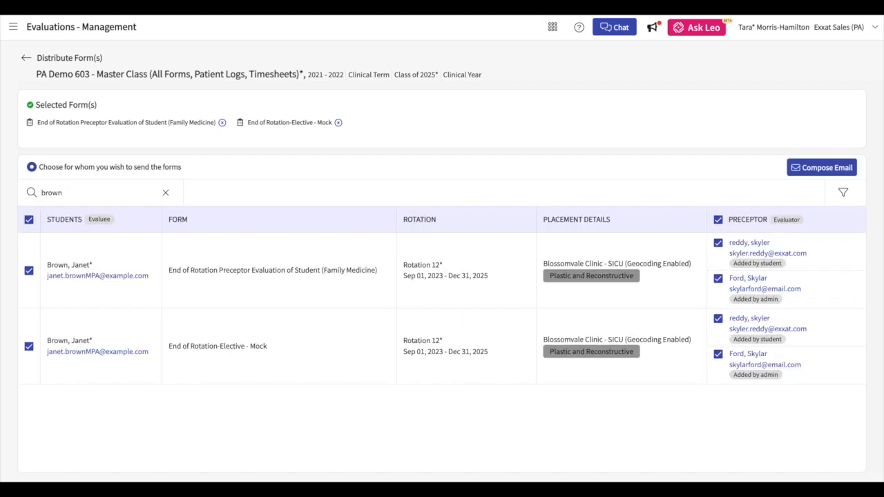
click(165, 194)
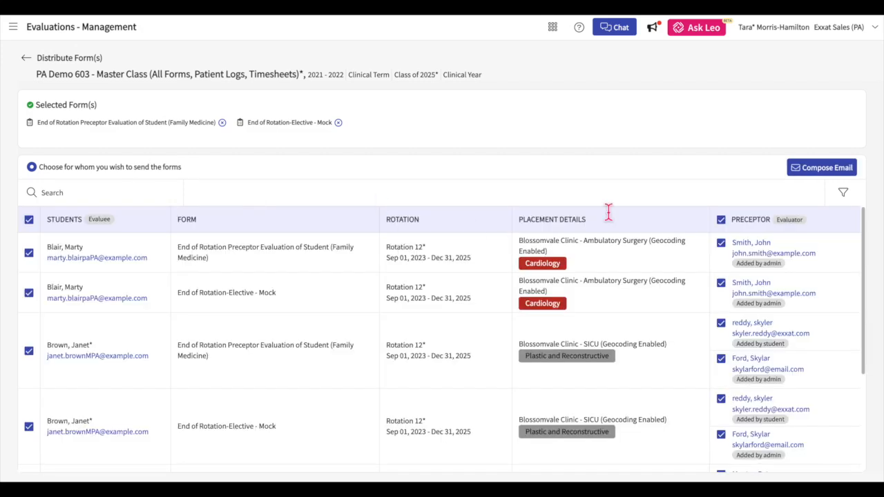
Step: Try to filter the form recipients by the Allergy and Immunology setting
click(851, 203)
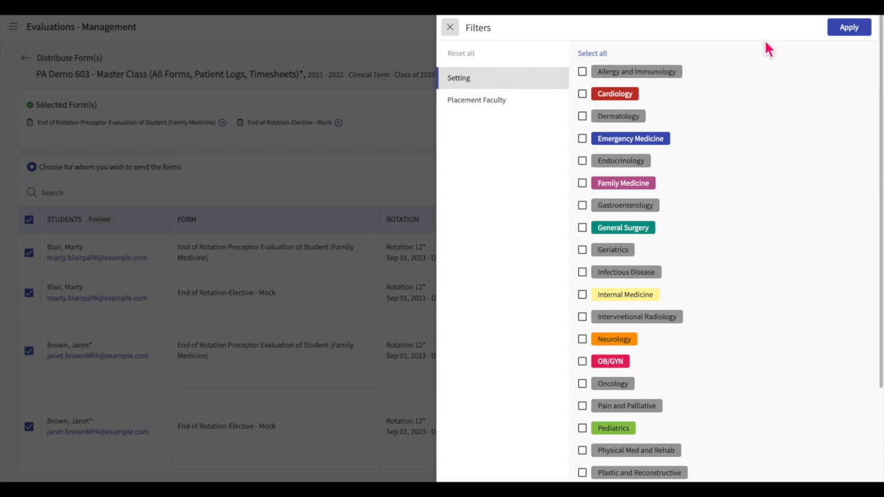
click(636, 73)
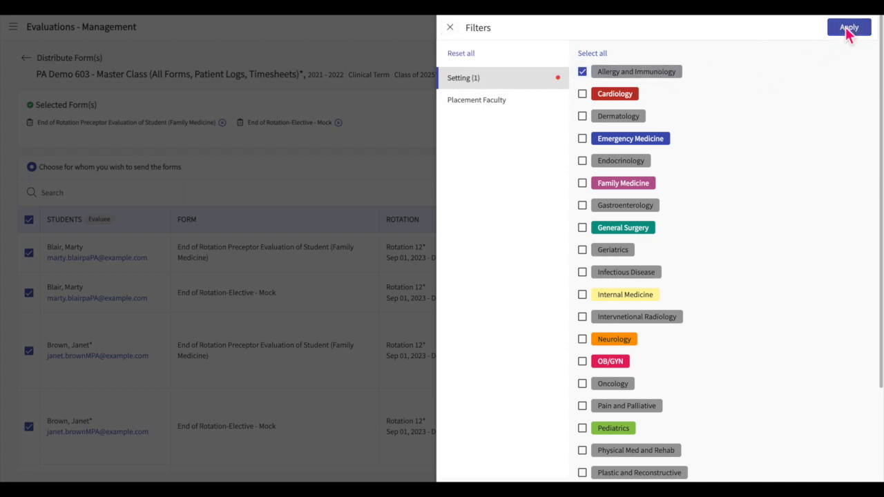
click(848, 31)
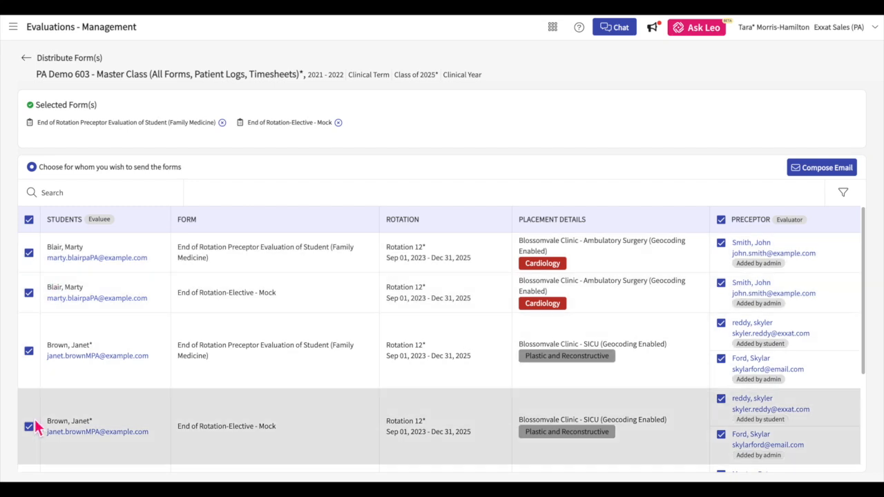
Step: Deselect and reselect the preceptor of the first recipient row, and review the remaining selected preceptors
click(723, 242)
click(722, 241)
scroll(721, 354, down, 3)
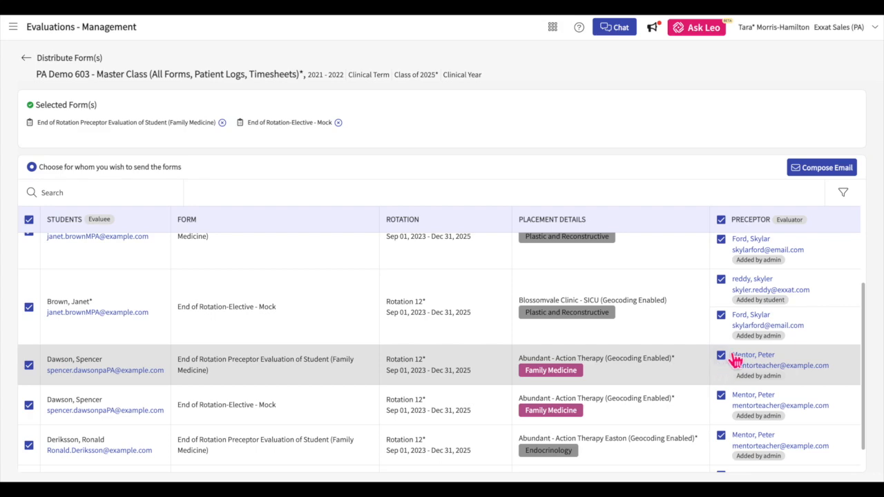
Step: Compose a notification email to all selected preceptors with unchanged recipients, and view the available email templates
click(832, 173)
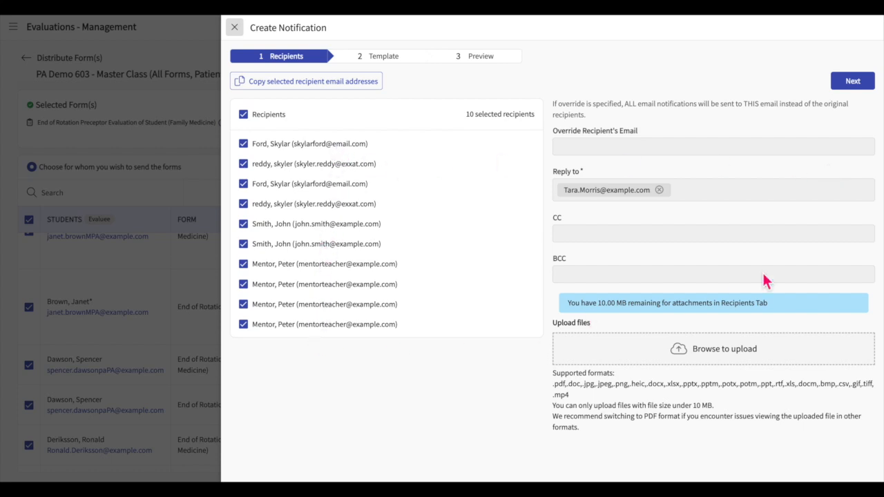
click(863, 80)
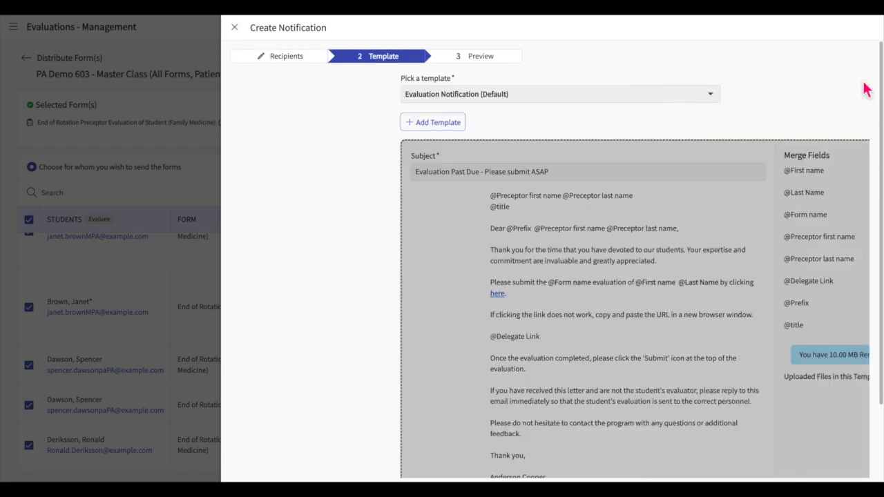
click(525, 100)
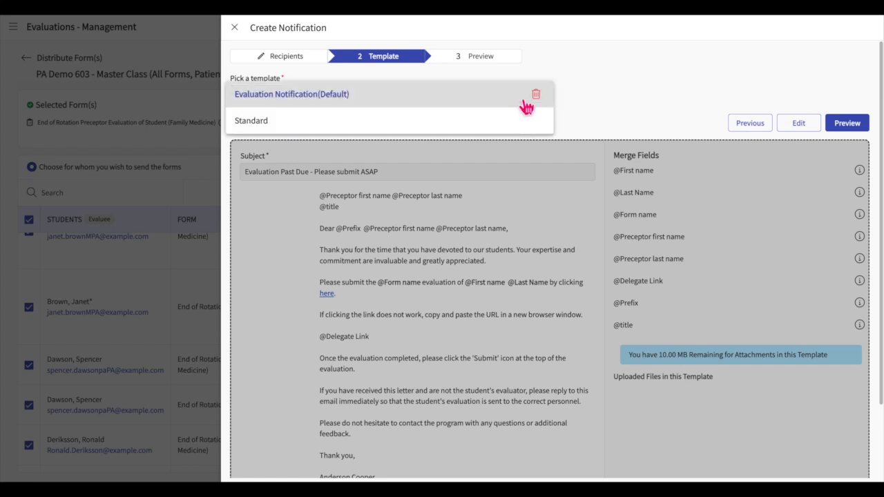
click(639, 60)
Step: Examine the name, subject, content and merge field options of a new email template, and close it without saving
click(272, 123)
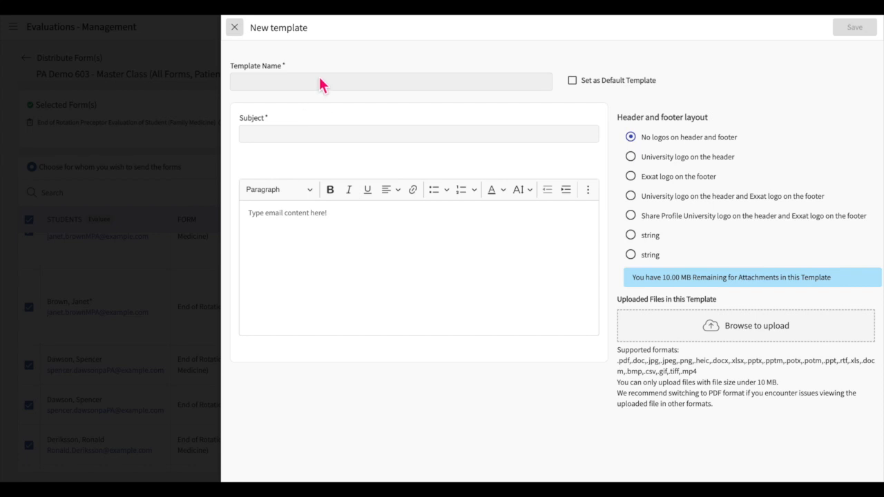
click(317, 84)
click(297, 135)
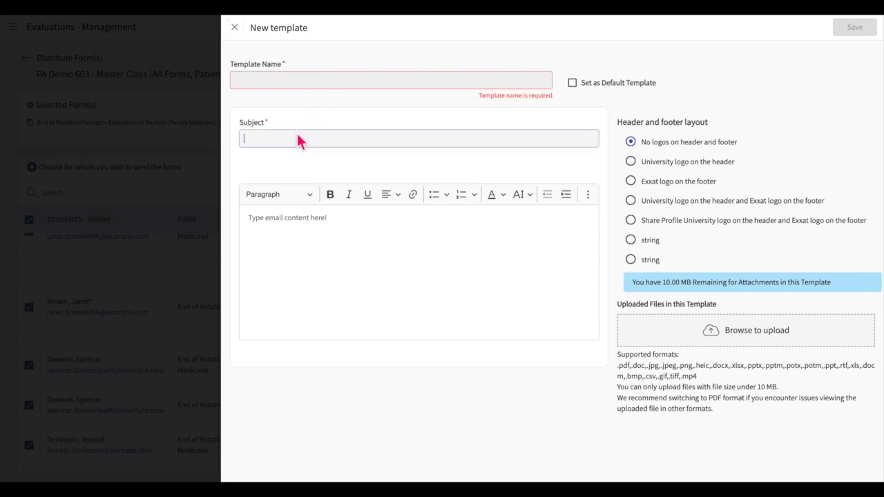
click(293, 234)
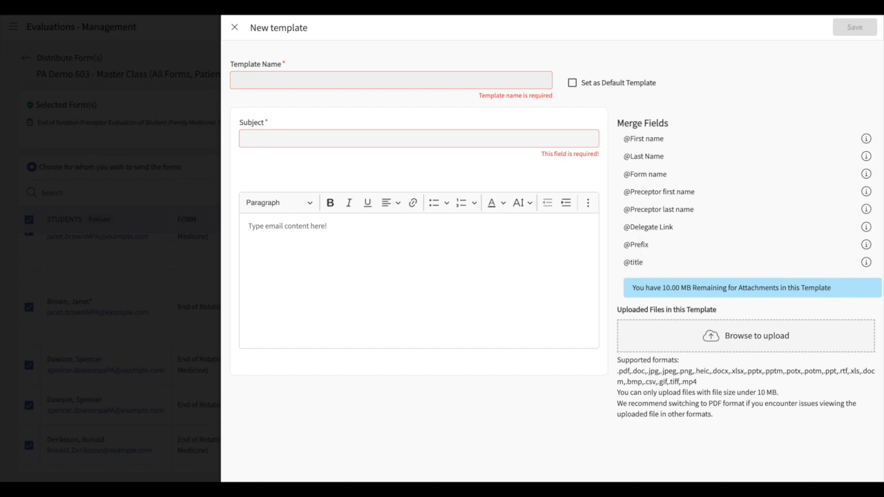
click(235, 29)
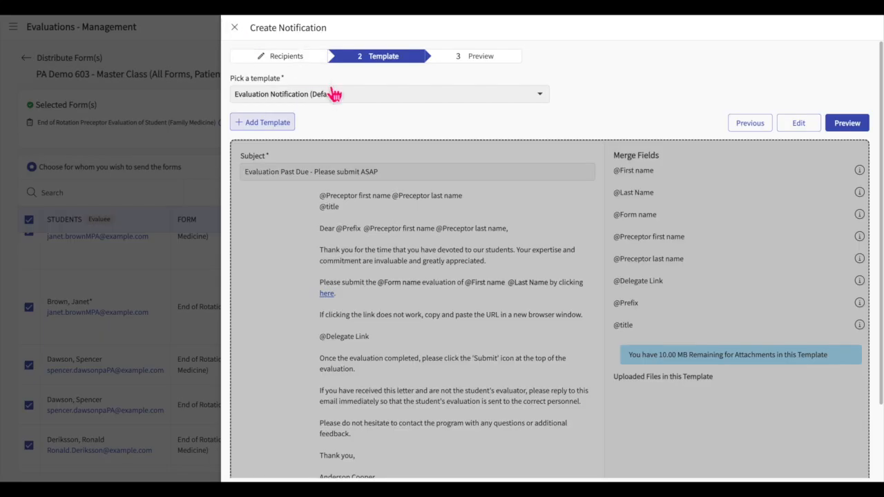
Step: Keep the Evaluation Notification (Default) template and preview the complete notification email
click(393, 98)
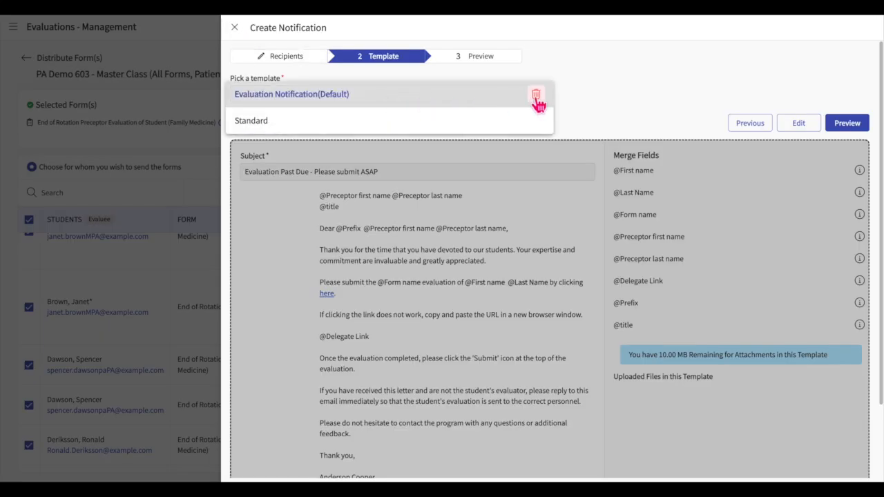
click(643, 99)
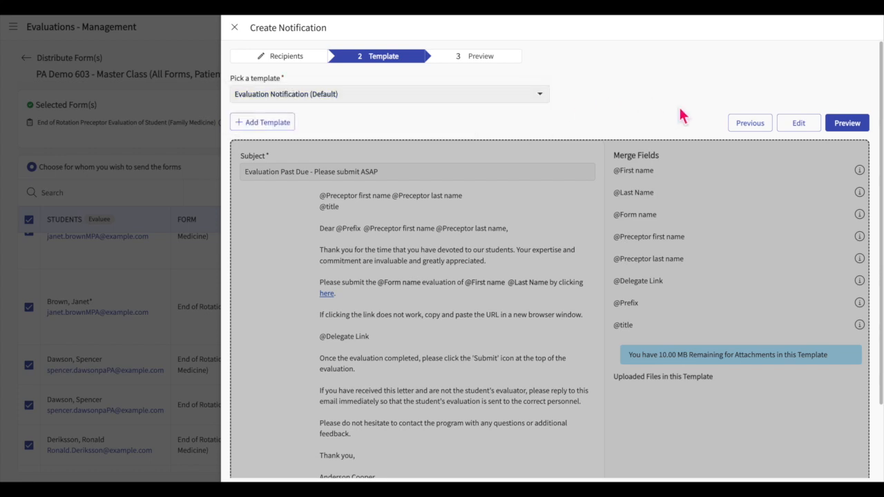
click(853, 127)
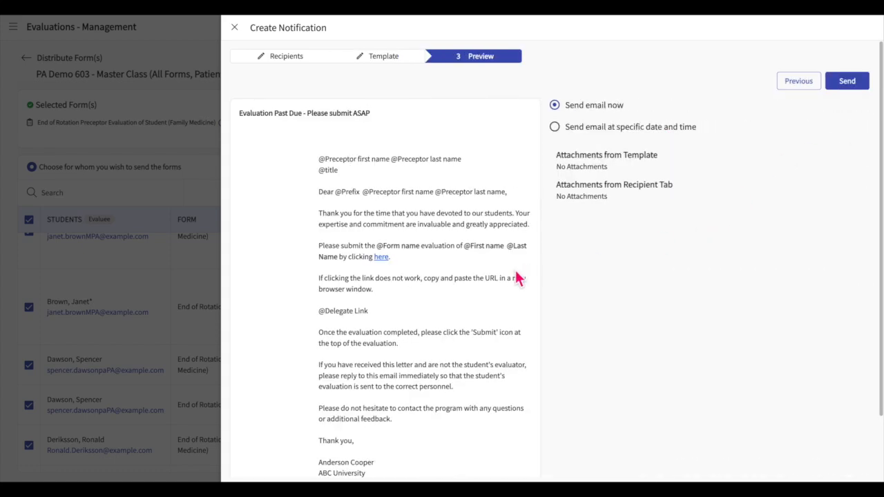
scroll(519, 278, down, 1)
scroll(520, 278, down, 1)
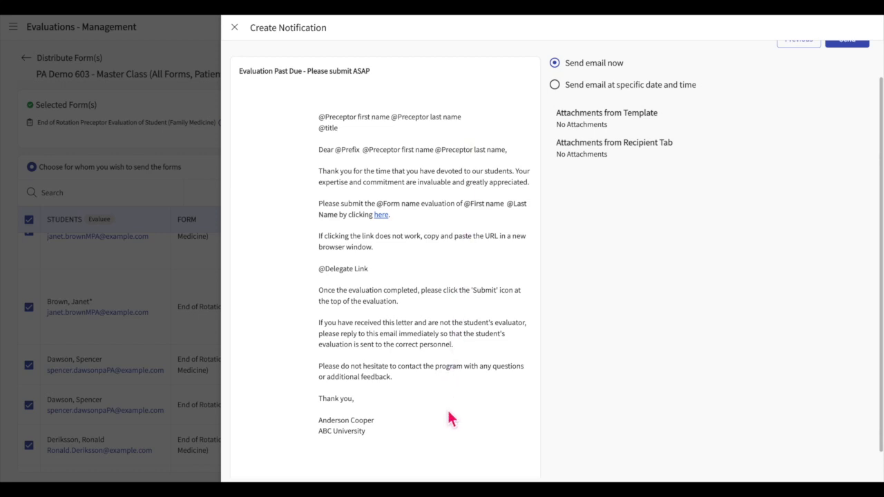
scroll(689, 296, up, 2)
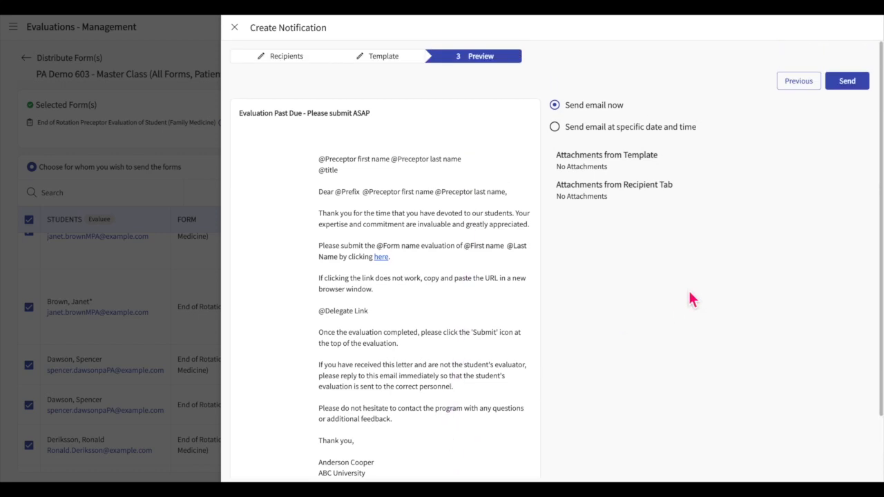
Step: Schedule the notification email for 07/31/2024 12:00 PM and complete the form distribution
click(599, 132)
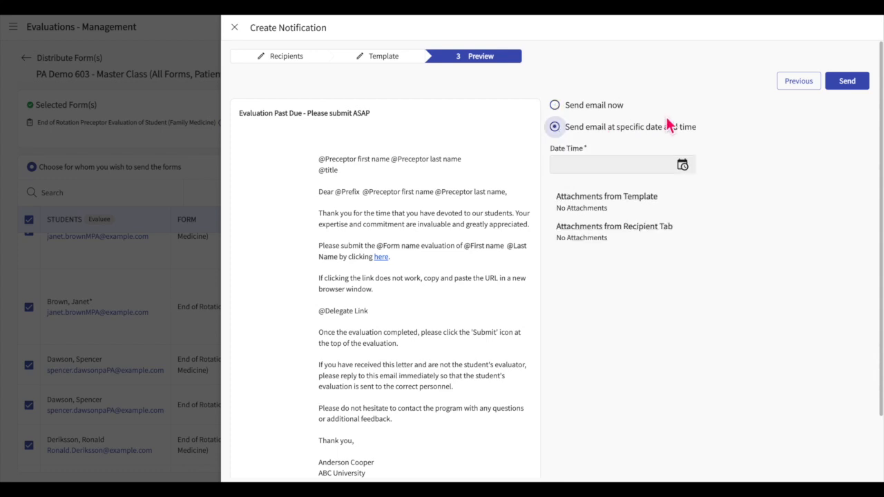
click(684, 166)
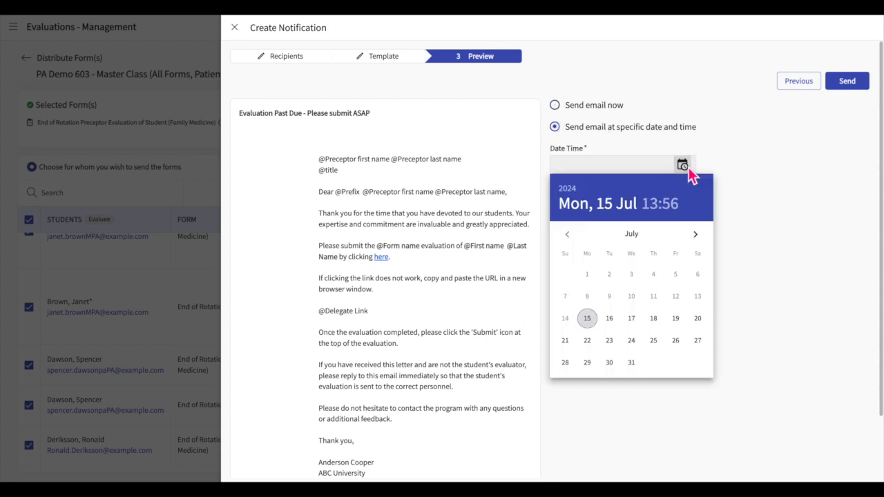
click(639, 366)
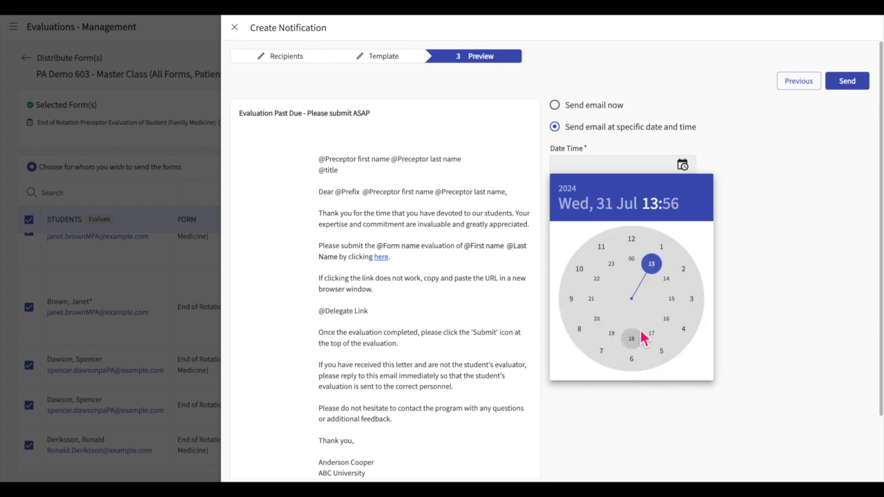
click(634, 243)
click(633, 242)
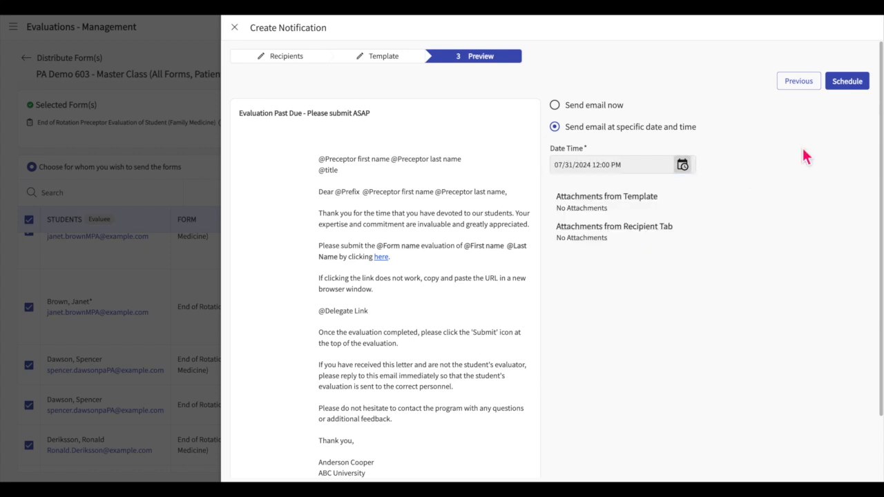
click(612, 107)
click(853, 87)
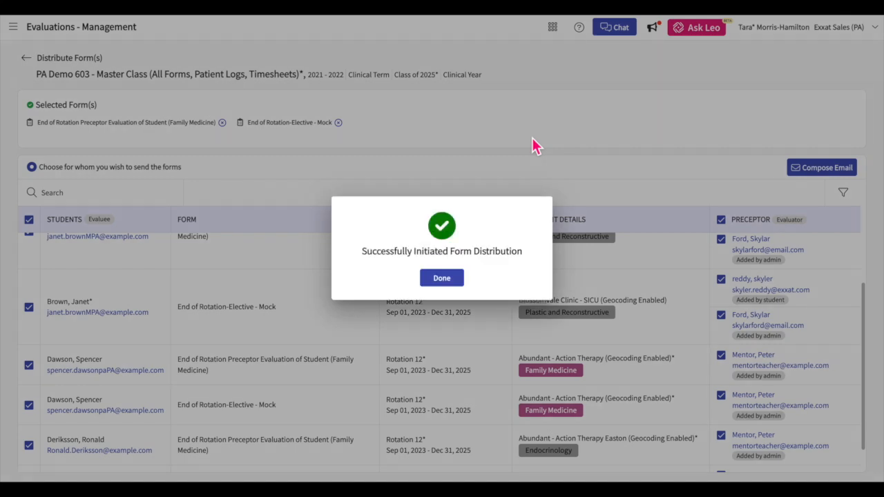
click(451, 279)
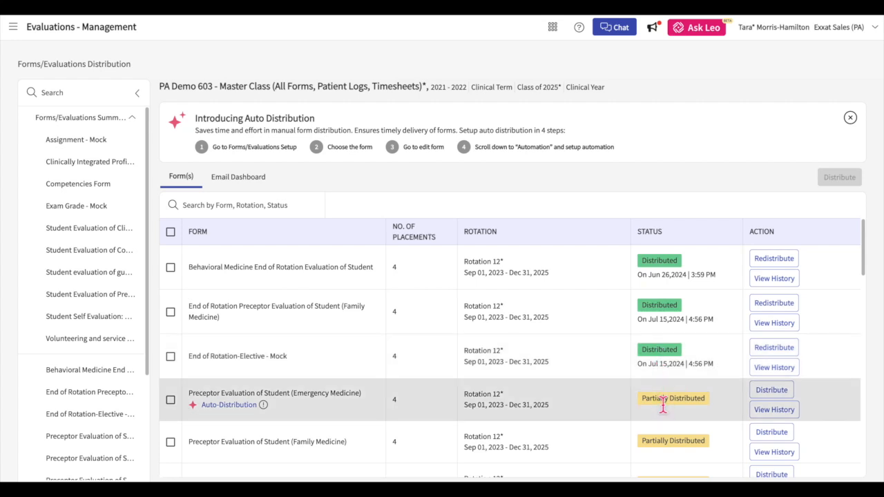
Step: Open the history of the End of Rotation-Elective - Mock form and check the status details of a Link Clicked and a Dropped email
click(773, 370)
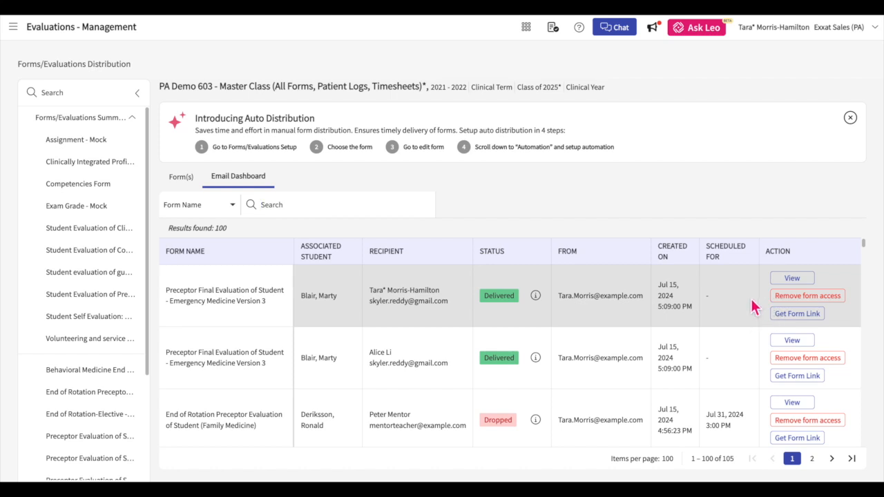
key(ctrl+v)
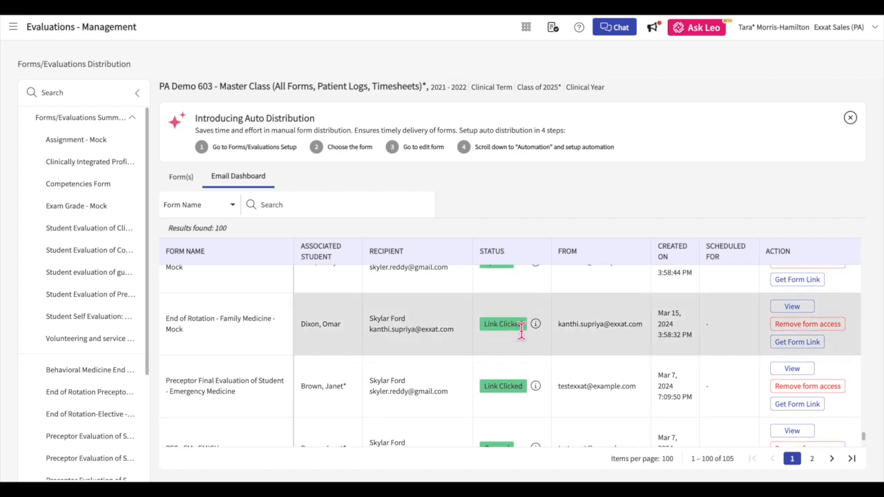
mouse_move(542, 336)
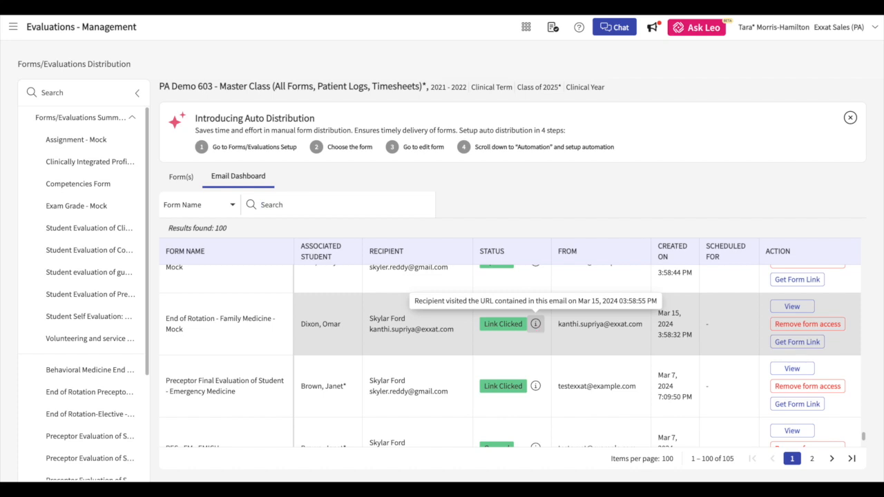
scroll(540, 351, up, 4)
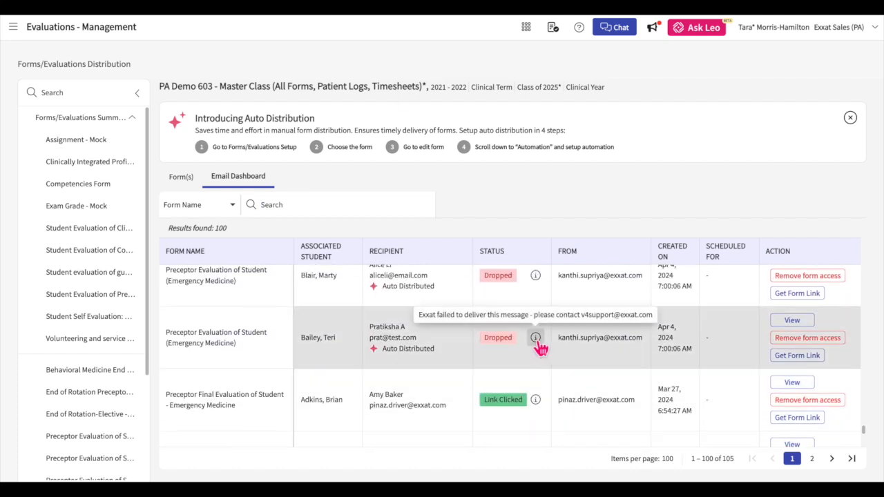
mouse_move(537, 339)
Step: View the email of the dropped, auto-distributed Preceptor Evaluation of Student (Emergency Medicine), close it, and get its form link
click(792, 321)
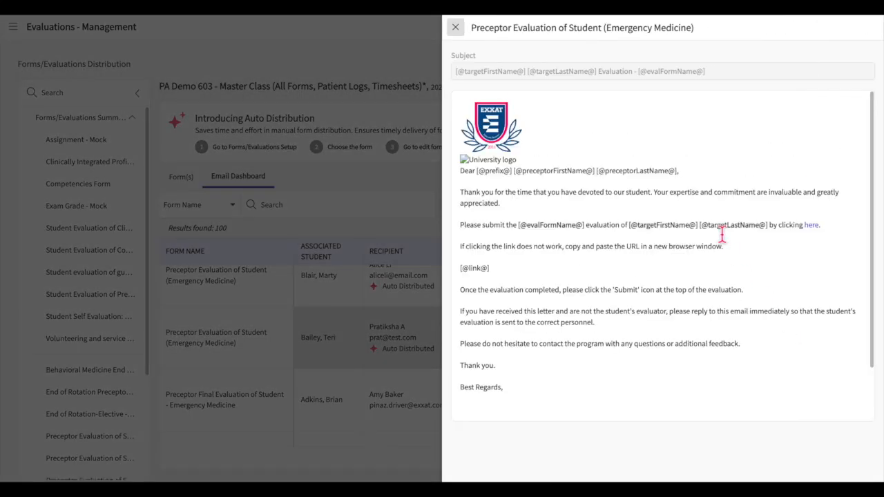
scroll(721, 235, down, 2)
scroll(721, 236, up, 2)
click(455, 28)
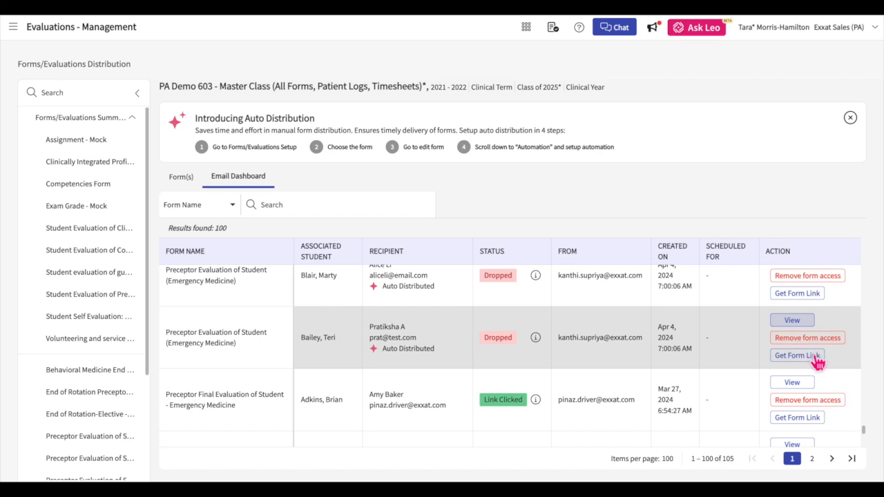
click(806, 357)
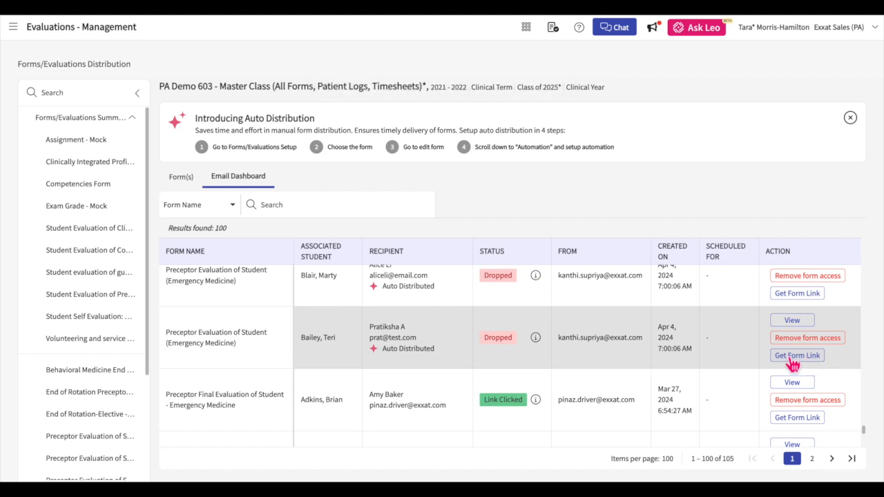
Step: Filter the course's patient logs to Pending Review, examine the listed student's pending logs, and close them
scroll(59, 407, down, 3)
click(60, 453)
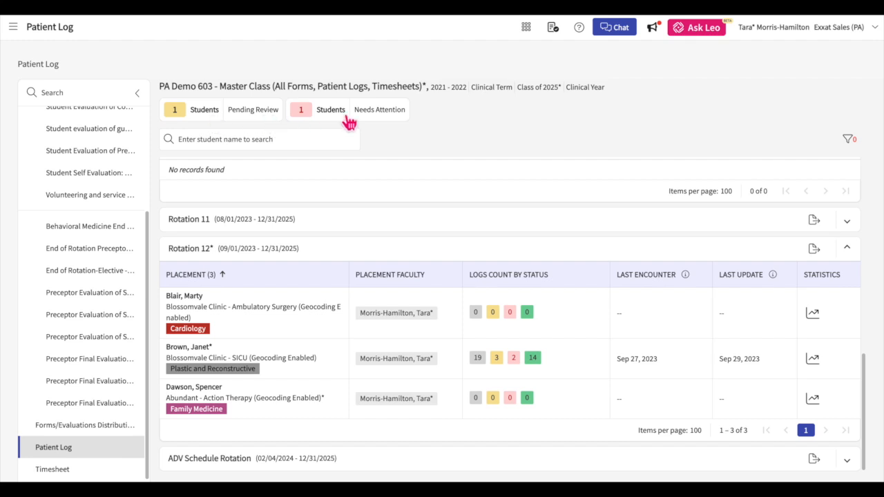
click(259, 122)
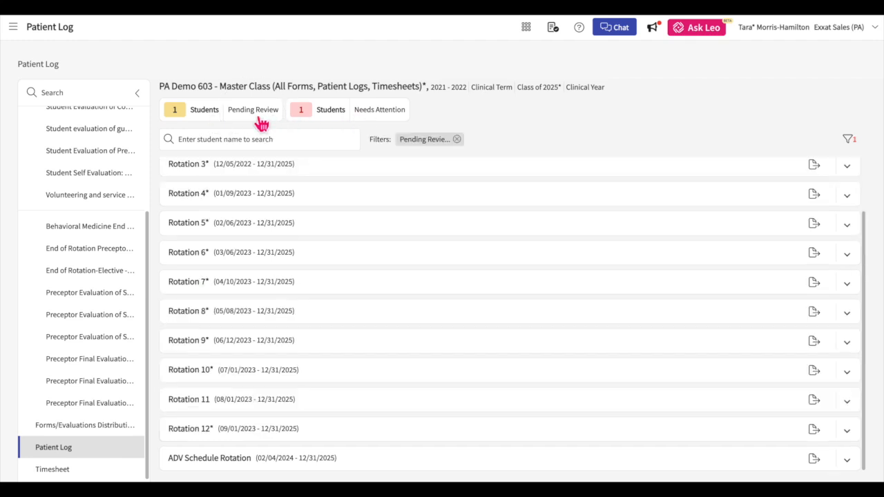
click(306, 176)
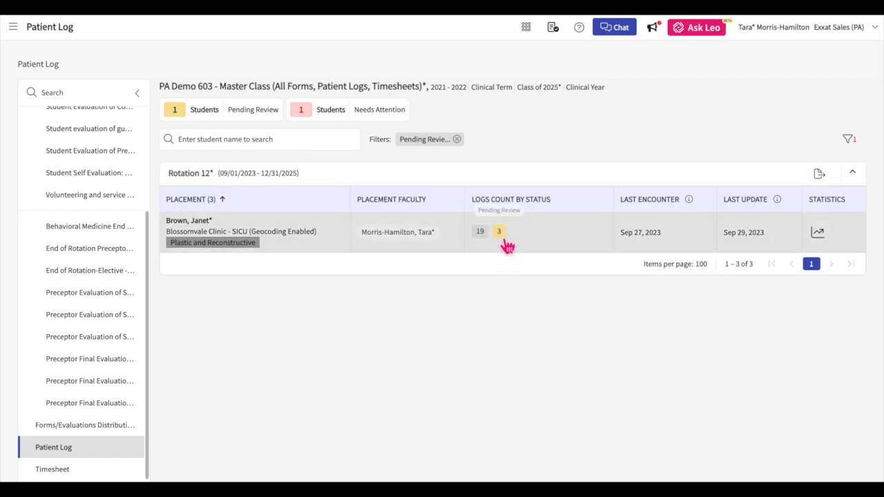
click(503, 235)
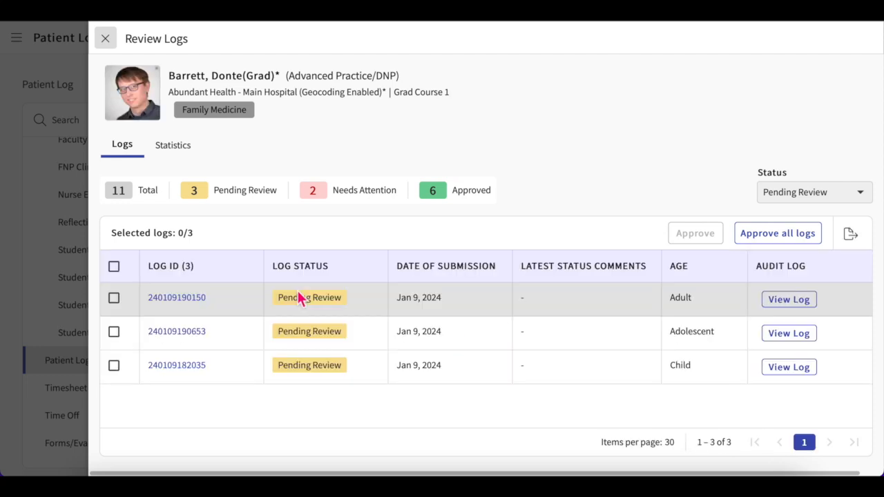
click(106, 39)
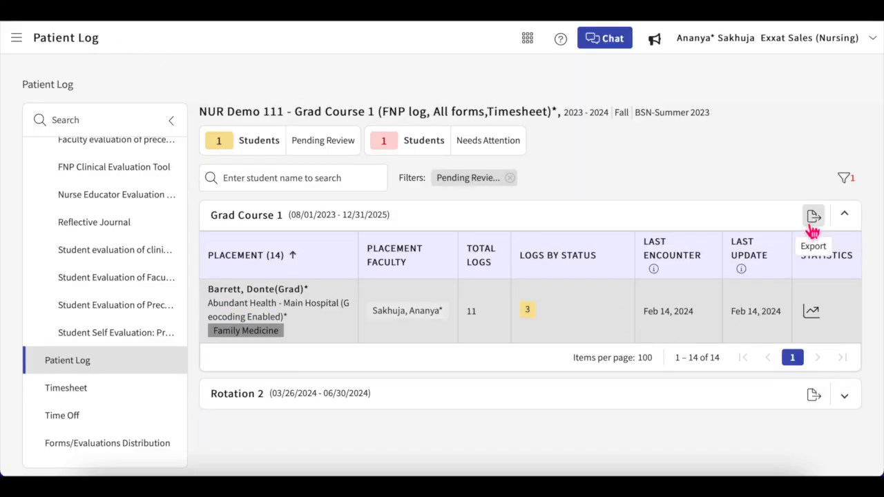
Step: Clear the Pending Review filter, view the patient log statistics of Grad Course 1's first student, and close them
click(510, 178)
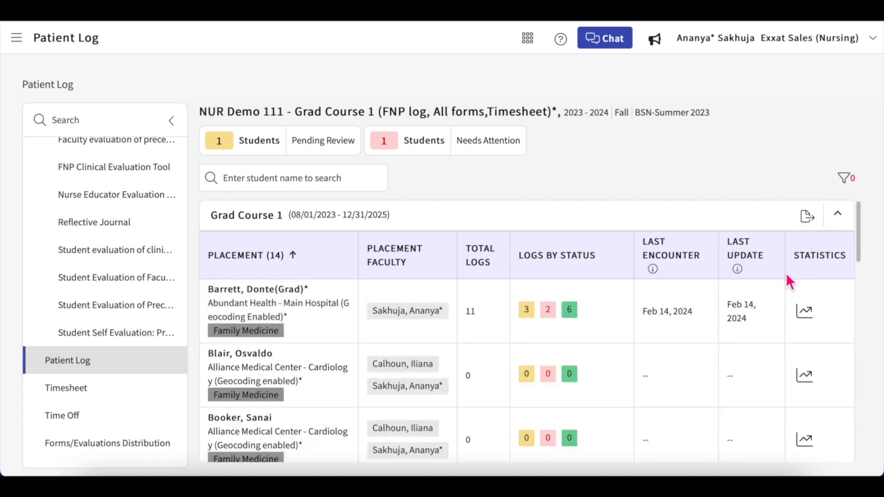
click(806, 315)
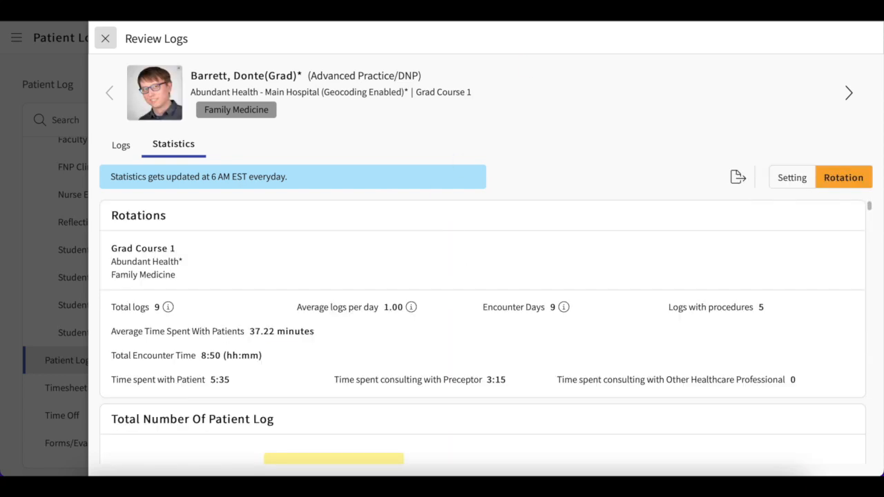
key(Escape)
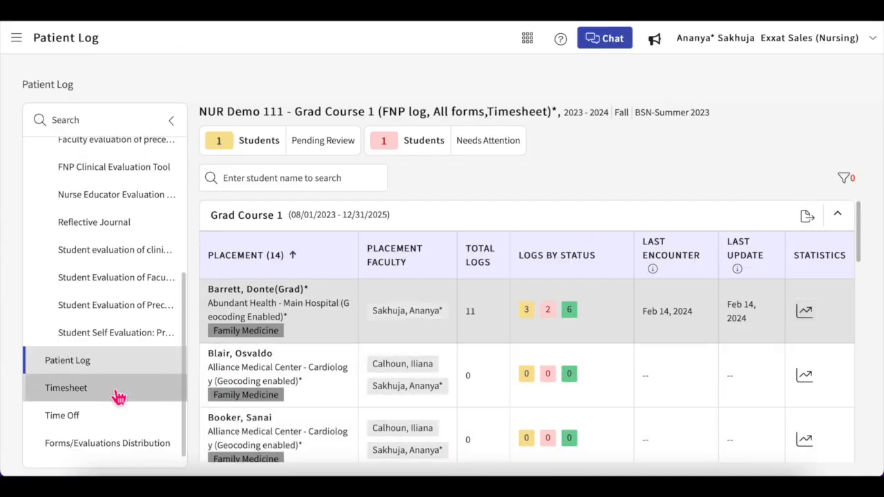
Step: Open the course's timesheets, expand Grad Course 1, and examine the students' hours by status
click(116, 396)
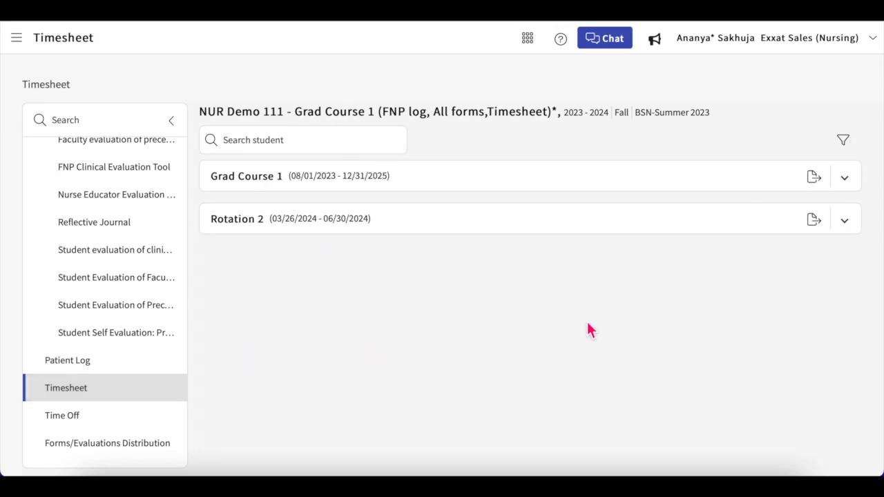
click(845, 179)
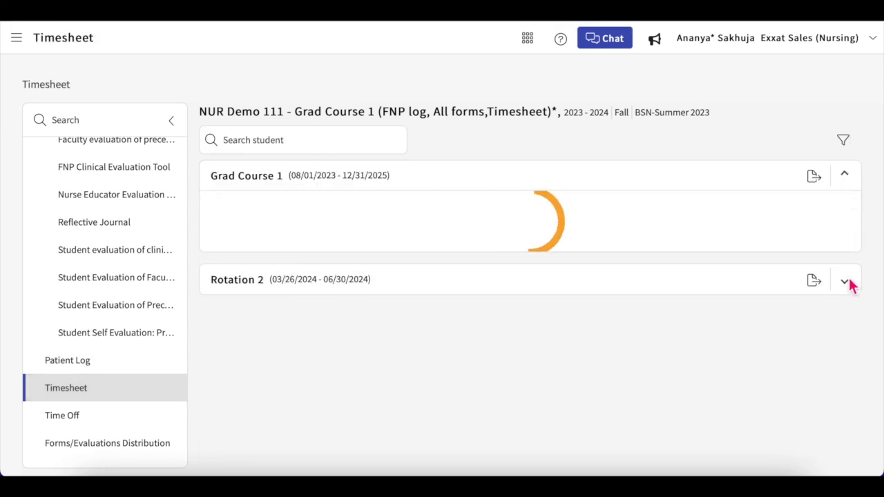
scroll(852, 330, down, 1)
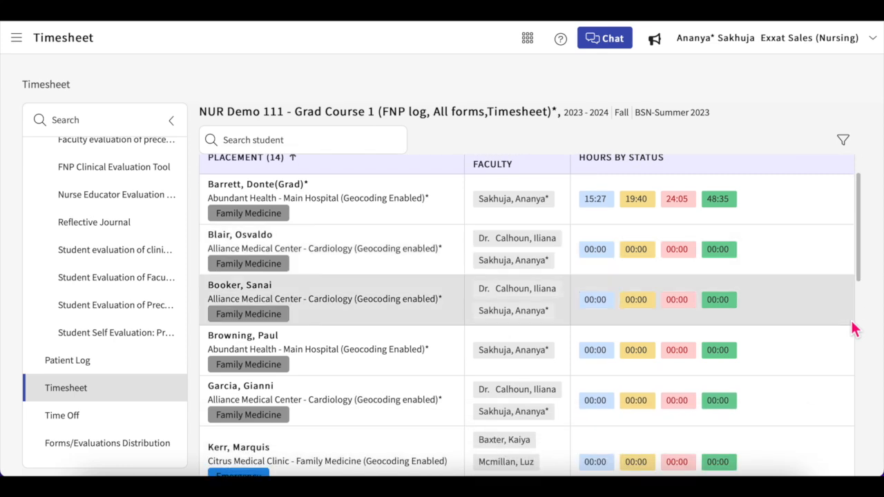
scroll(855, 330, up, 1)
scroll(855, 329, down, 1)
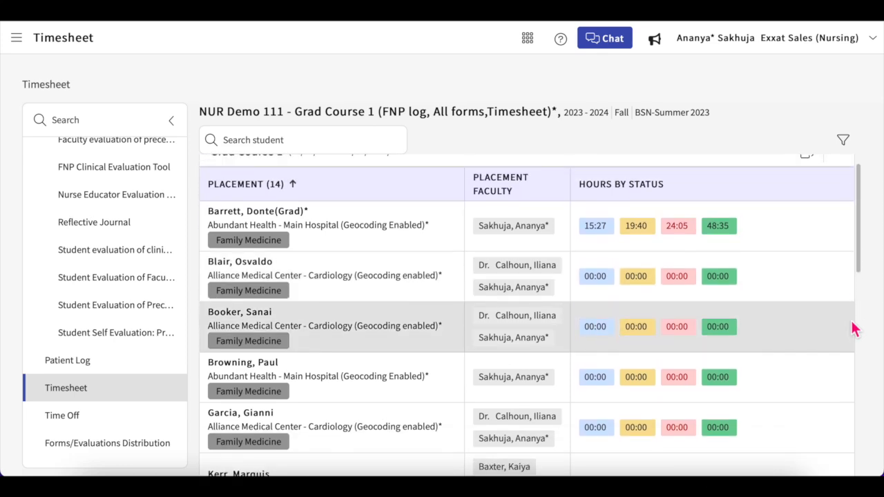
scroll(855, 329, up, 1)
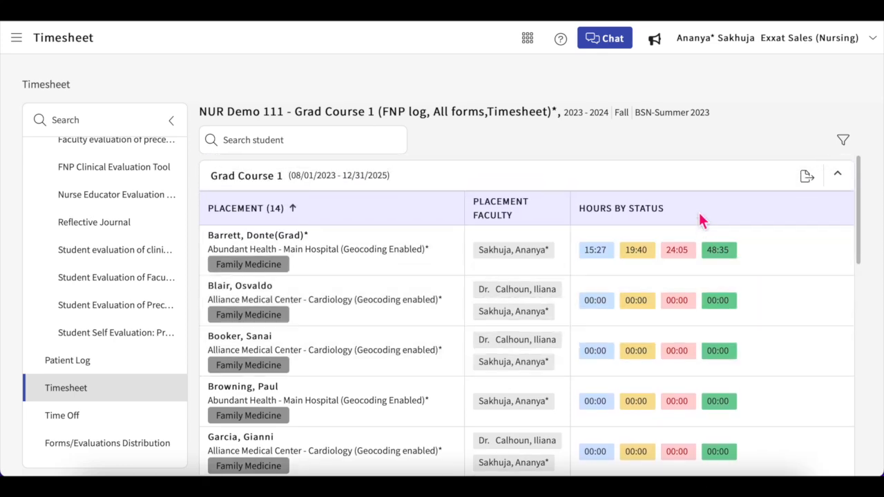
Step: View the Pending Review timesheet entries of Grad Course 1's first student and close the review
click(808, 185)
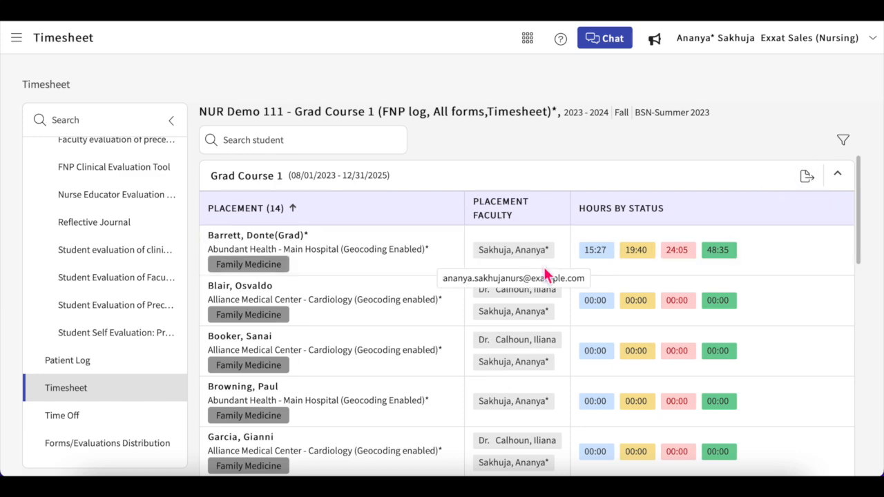
click(649, 259)
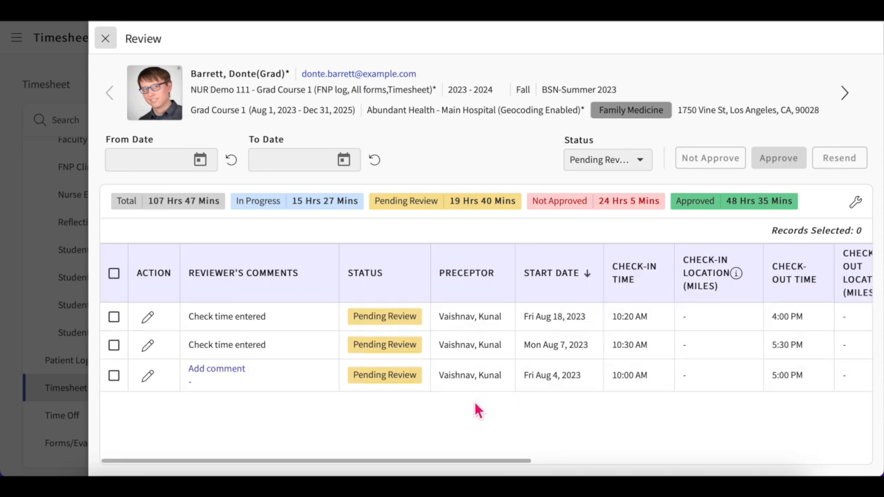
click(105, 39)
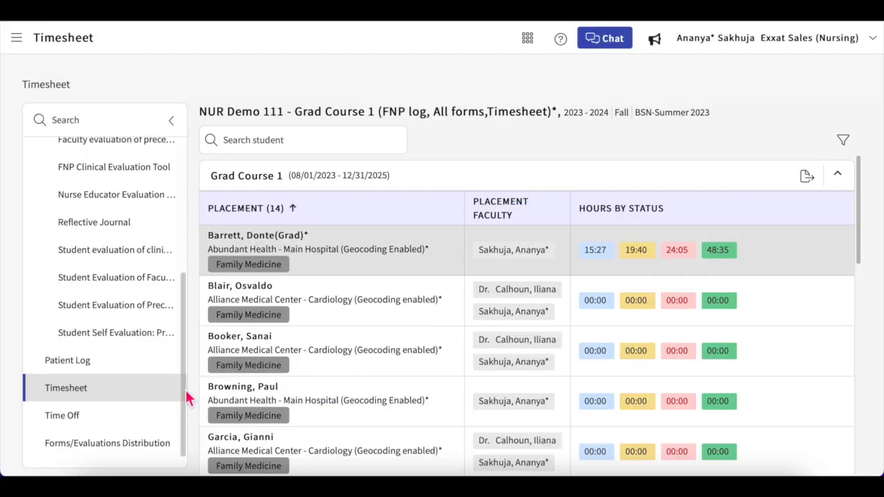
Step: Open the course's time off requests and check those of Grad Course 1 and Rotation 2, leaving only Grad Course 1 expanded
click(109, 420)
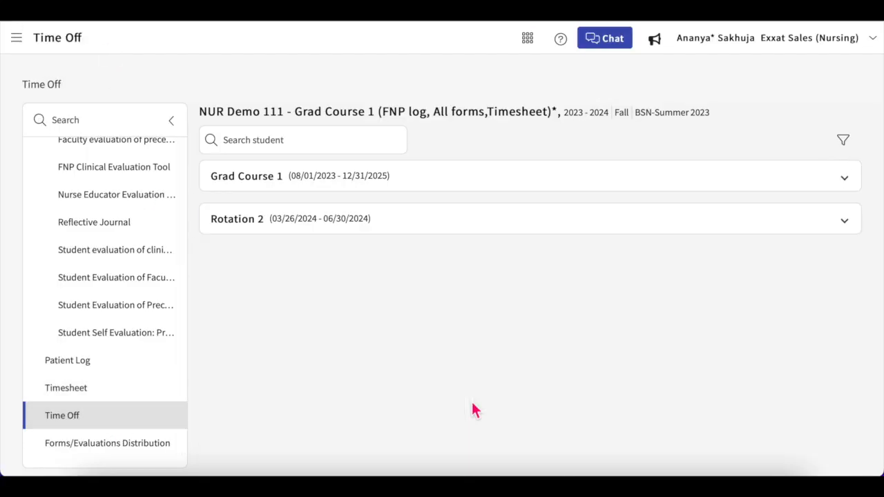
click(522, 183)
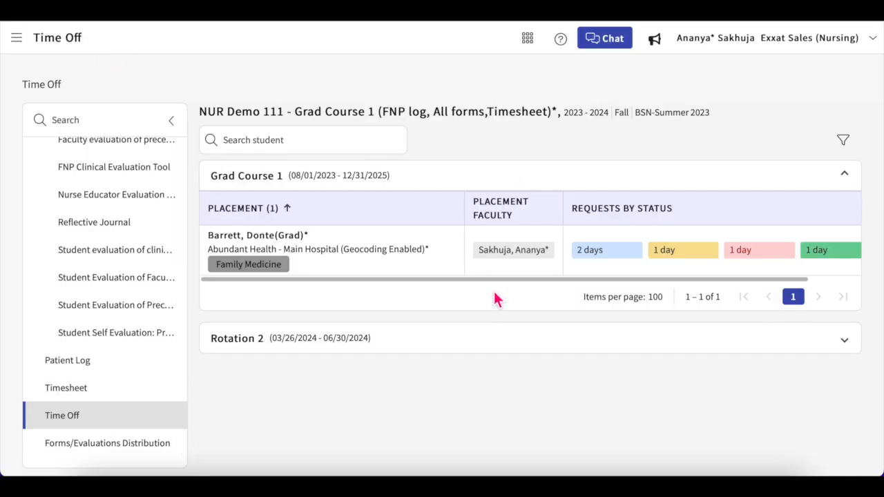
click(483, 350)
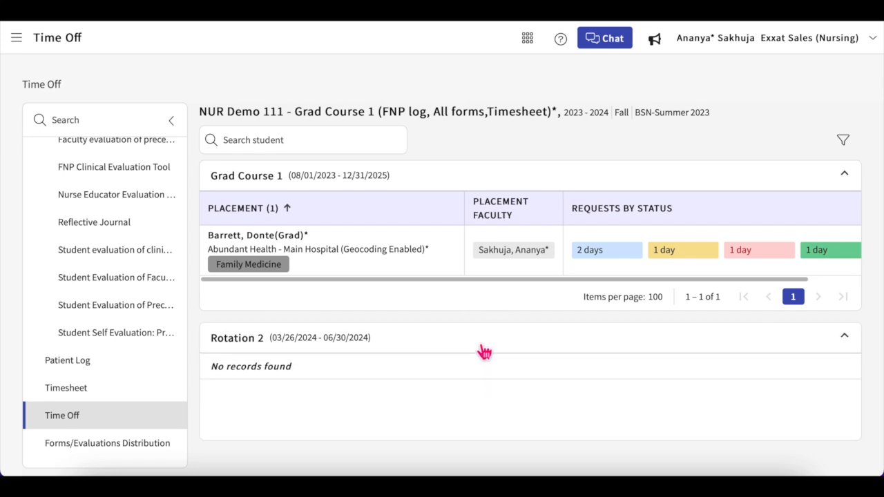
click(484, 351)
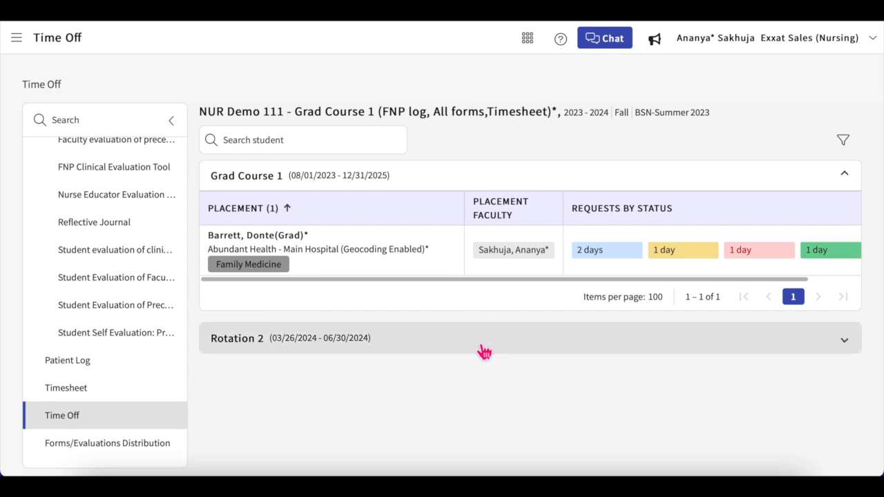
mouse_move(479, 257)
scroll(482, 257, right, 3)
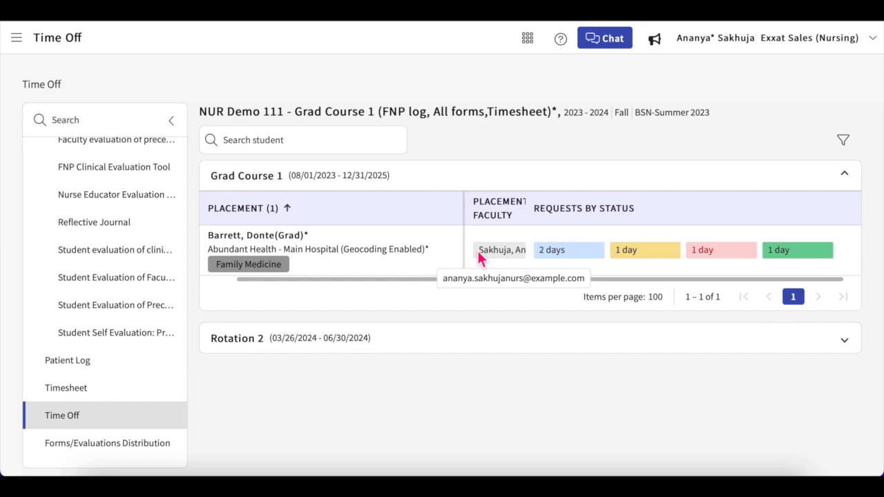
scroll(482, 257, left, 2)
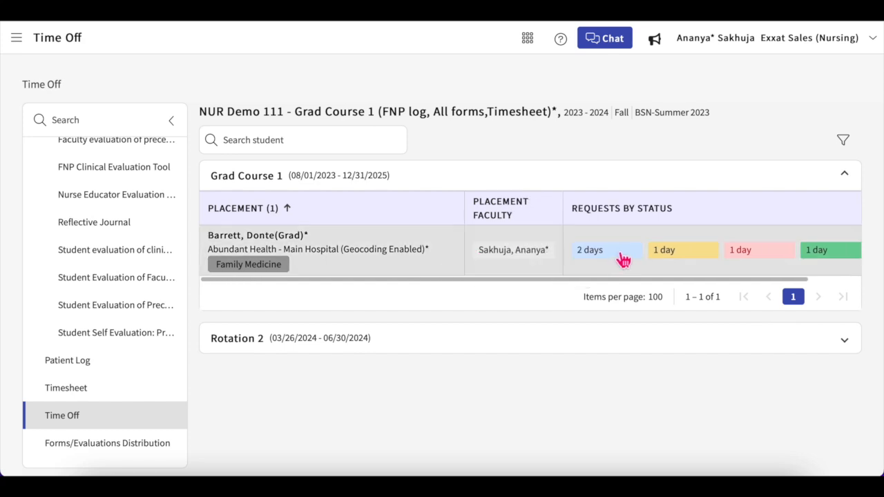
Step: Open the listed Grad Course 1 student's In Progress time off requests and add Pending Review to the status filter
click(615, 256)
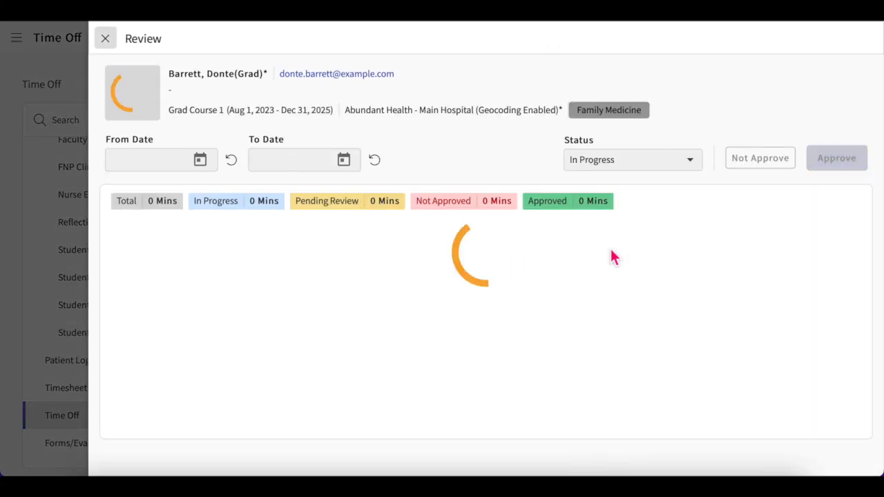
click(689, 167)
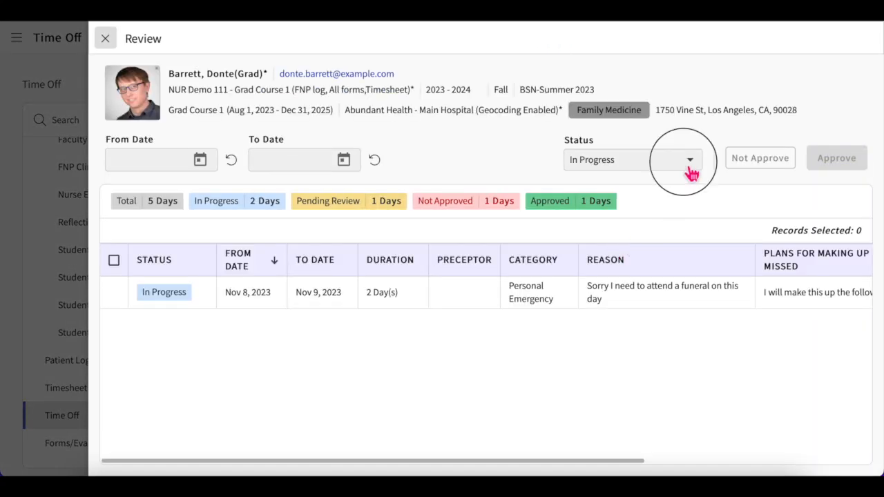
click(625, 149)
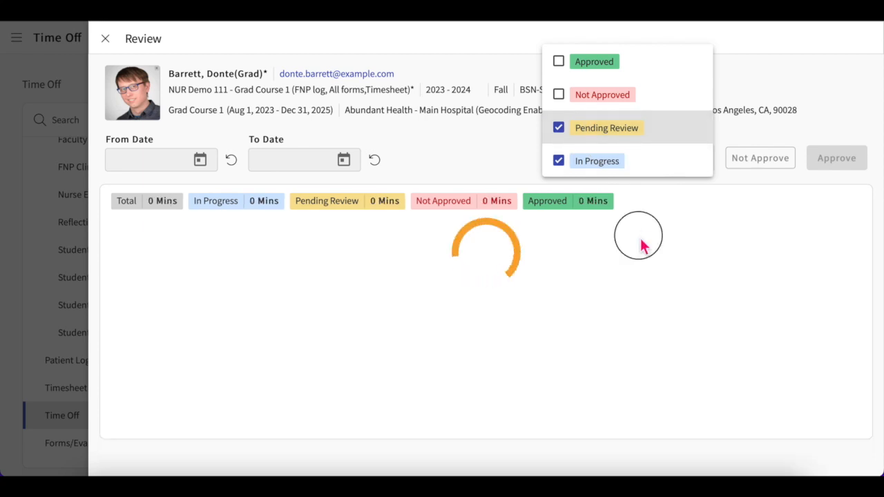
click(642, 245)
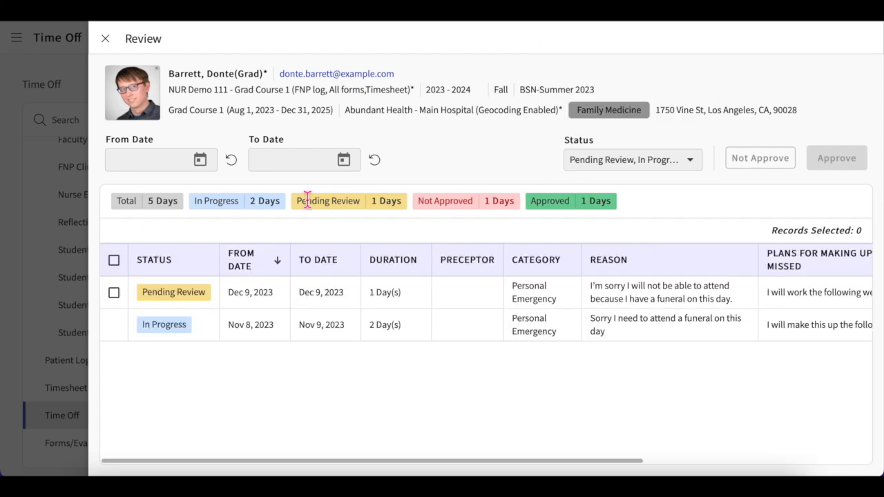